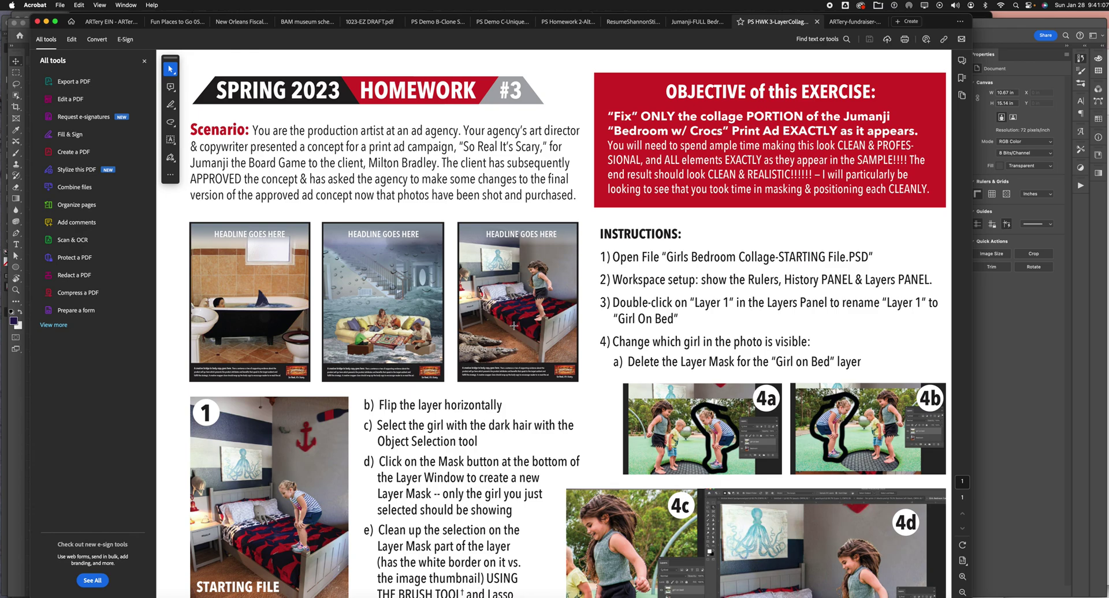
Read the homework PDF's first collage instructions, highlighting the file name in instruction 1
scroll(514, 326, "down", 3)
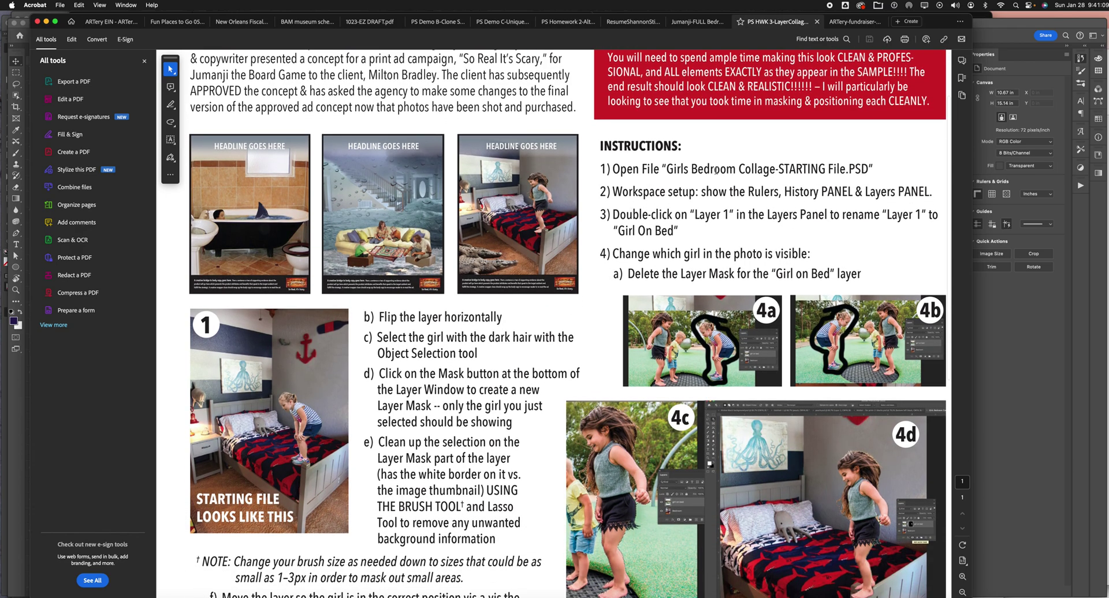
left_click_drag(692, 169, 775, 168)
mouse_move(470, 317)
left_mouse_down()
mouse_move(456, 375)
mouse_move(465, 507)
left_mouse_up()
scroll(460, 506, "down", 1)
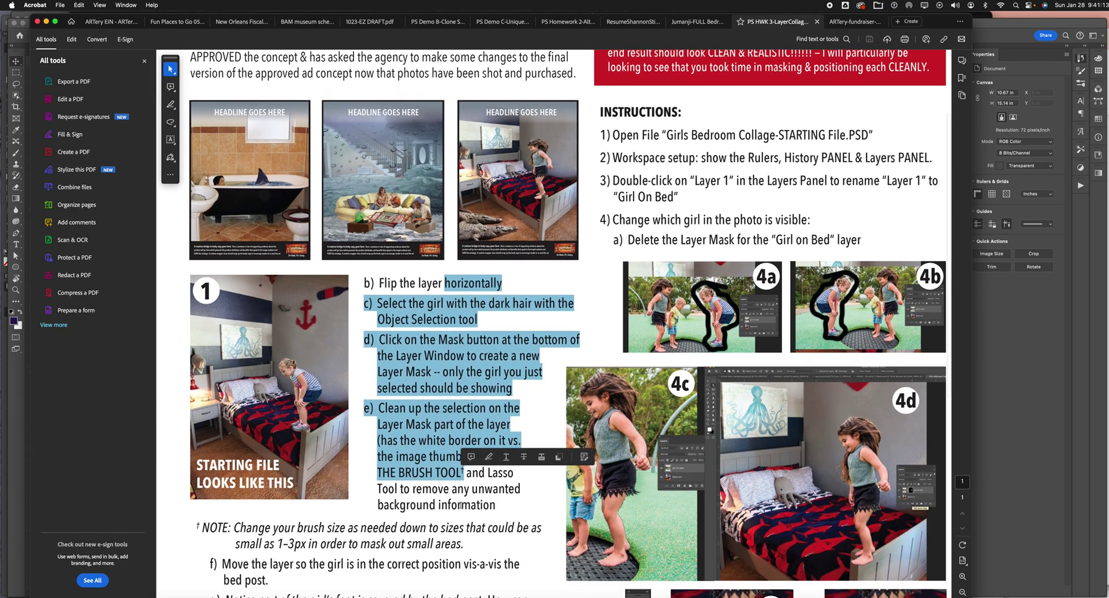
left_click(648, 352)
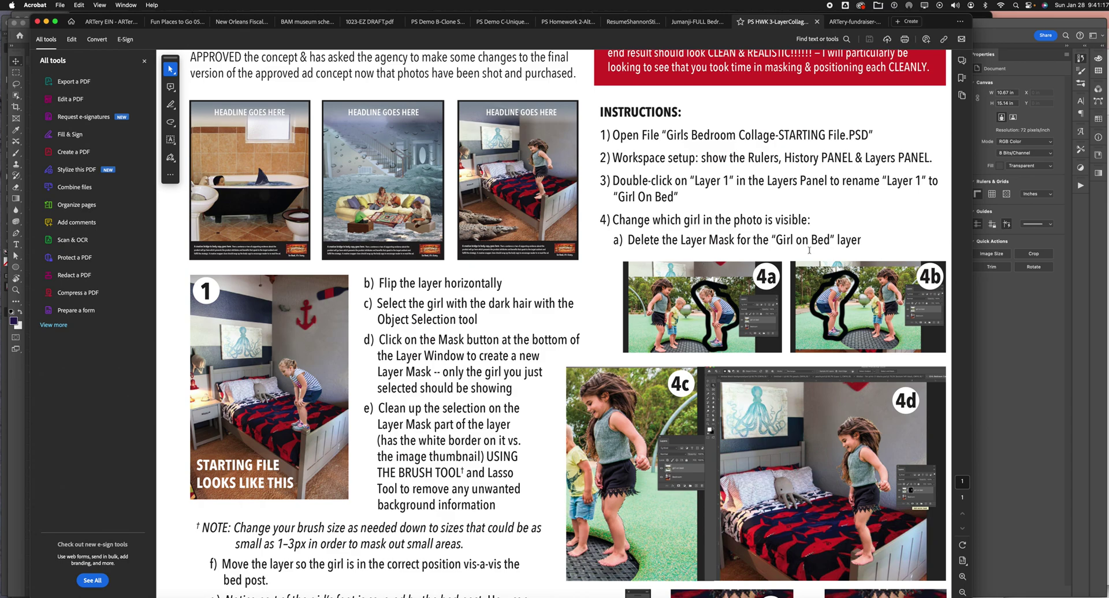
left_click_drag(631, 222, 643, 222)
left_click_drag(658, 181, 667, 181)
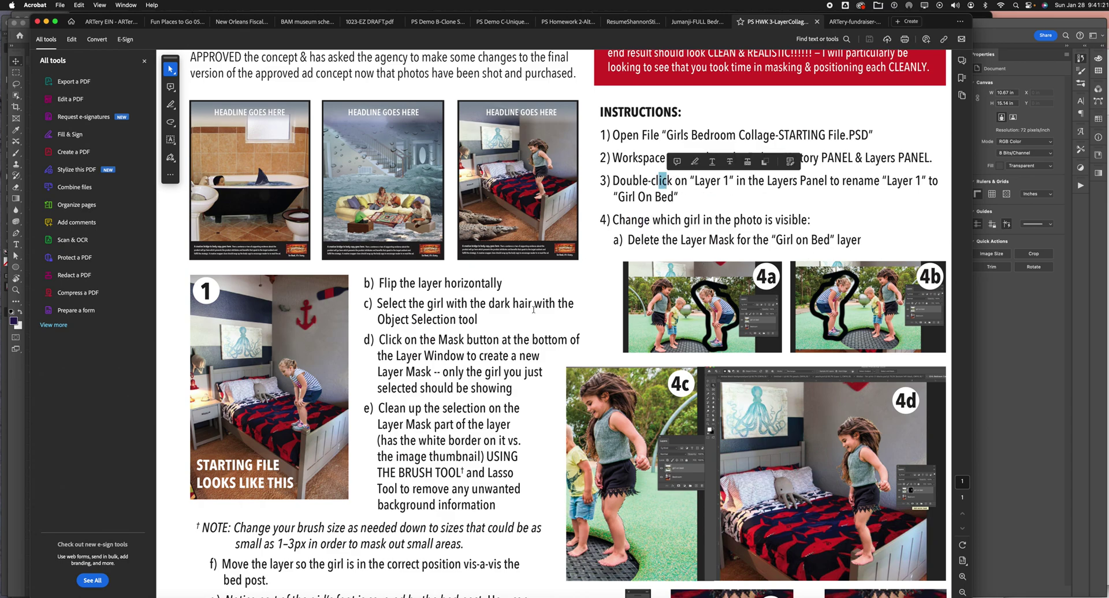
Read the remaining instructions and switch to the Girls Bedroom Collage document in Photoshop
scroll(512, 323, "down", 2)
left_click_drag(424, 252, 461, 437)
scroll(424, 406, "down", 2)
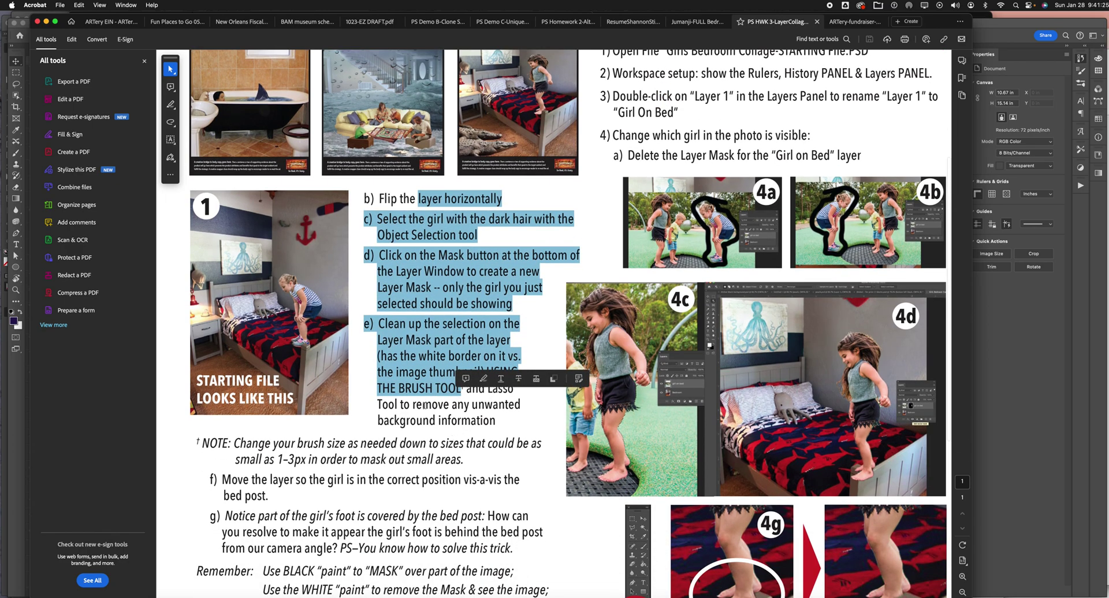
left_click(442, 394)
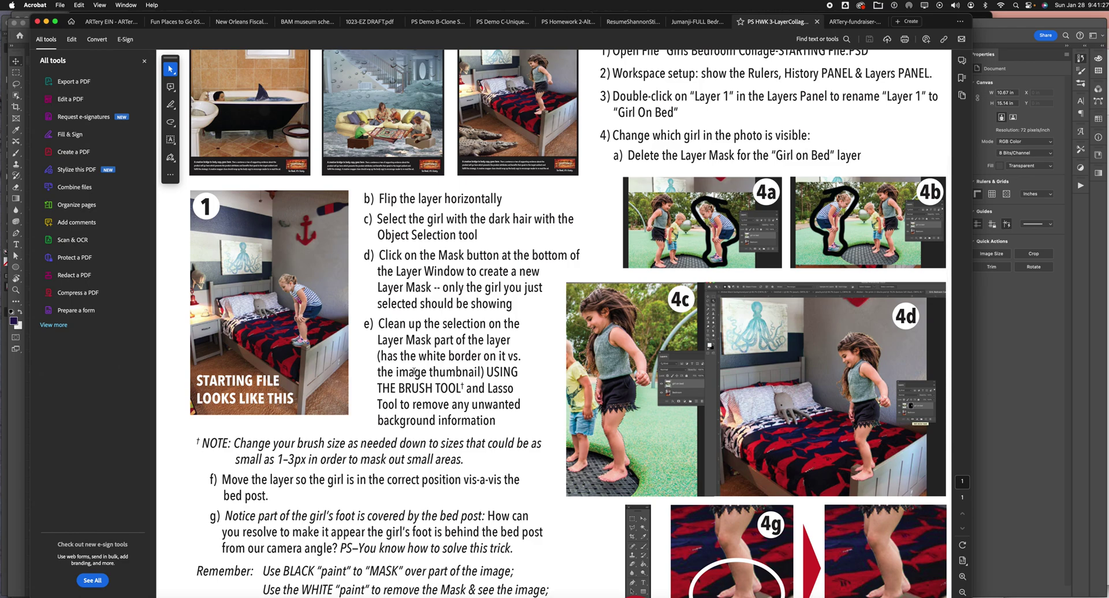
scroll(436, 364, "down", 2)
scroll(442, 362, "up", 4)
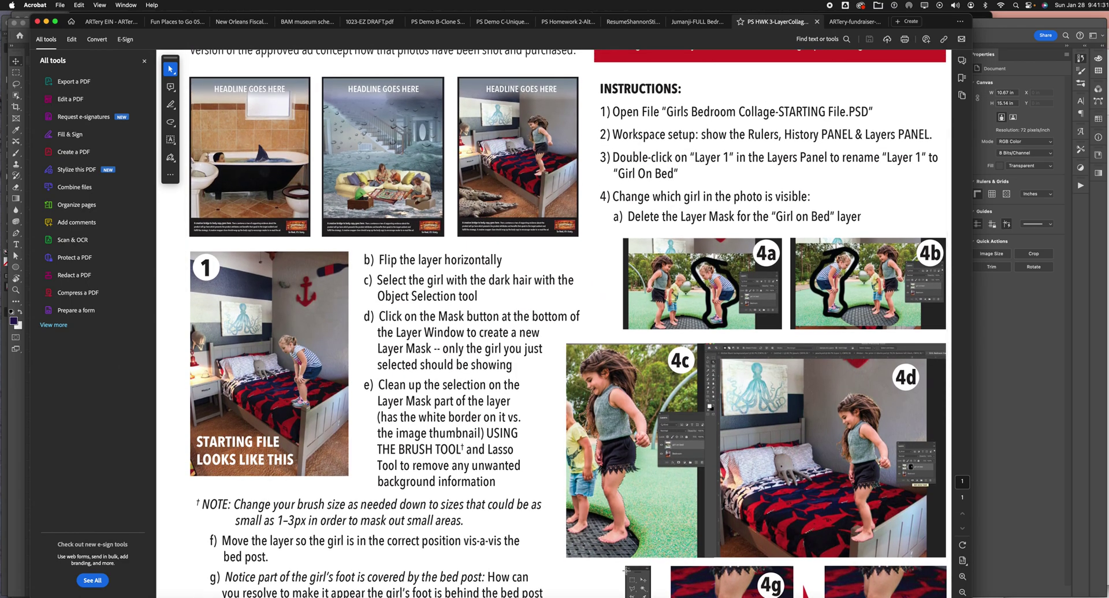
key("super+Tab")
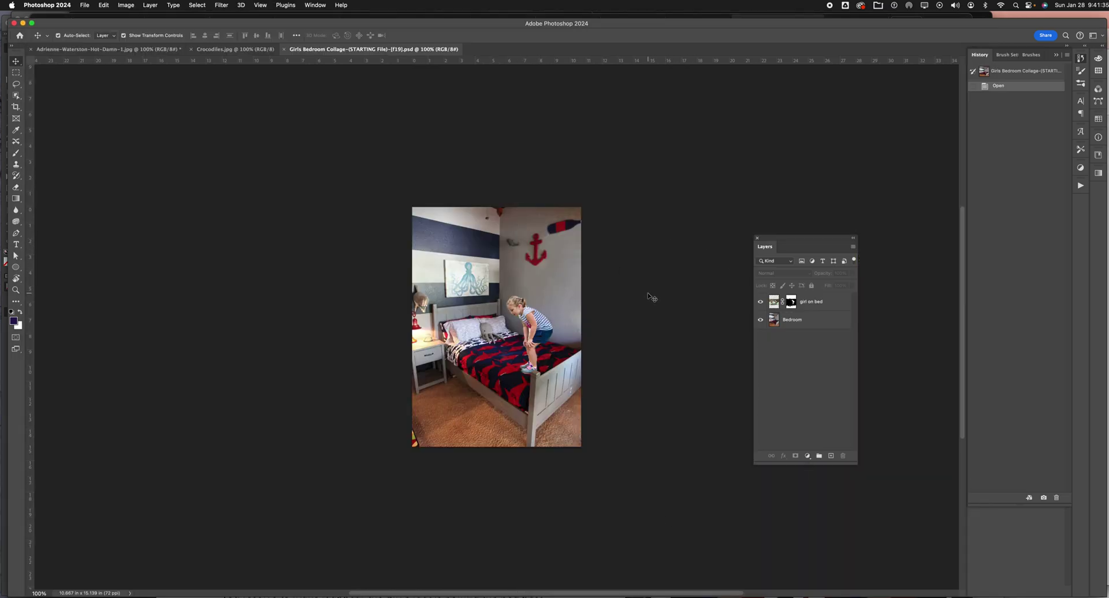
Fit the canvas and toggle the girl on bed layer mask off and on to preview the full photo
key("super+0")
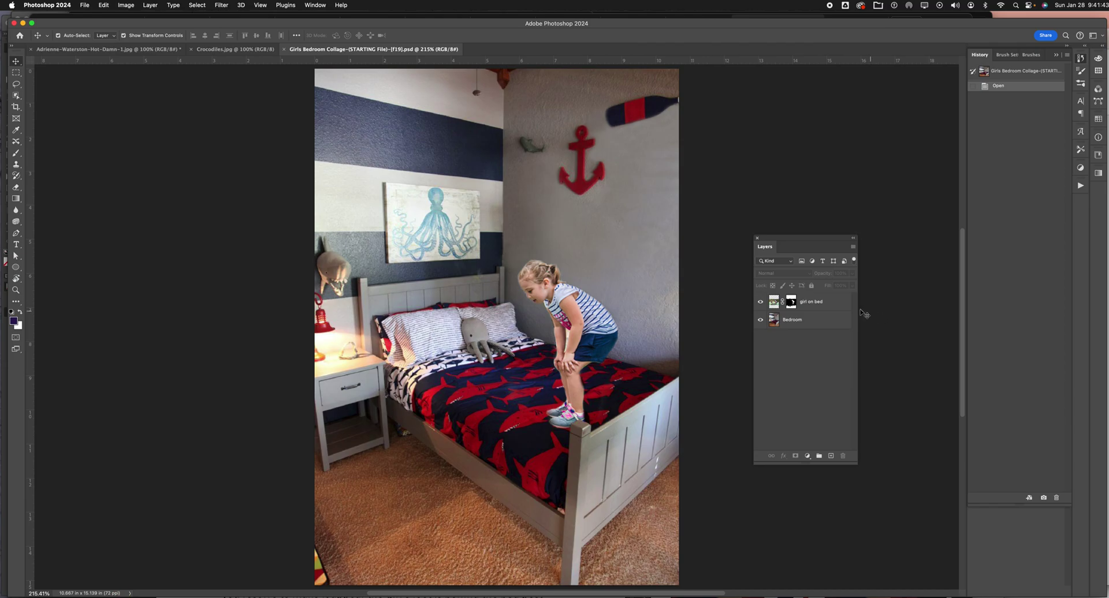
left_click(791, 303)
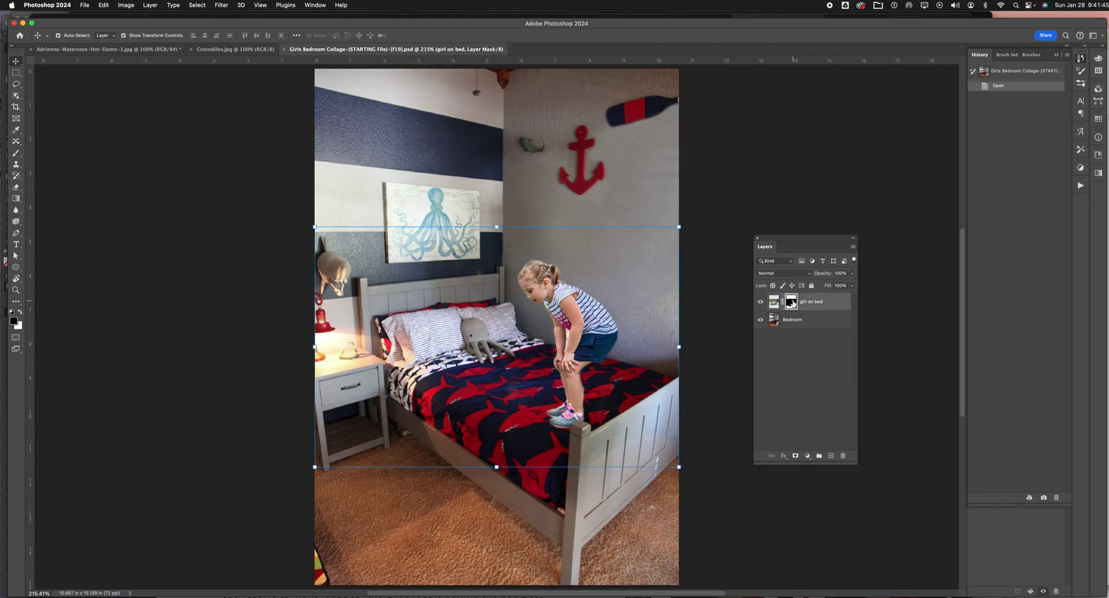
left_click(791, 304, "shift")
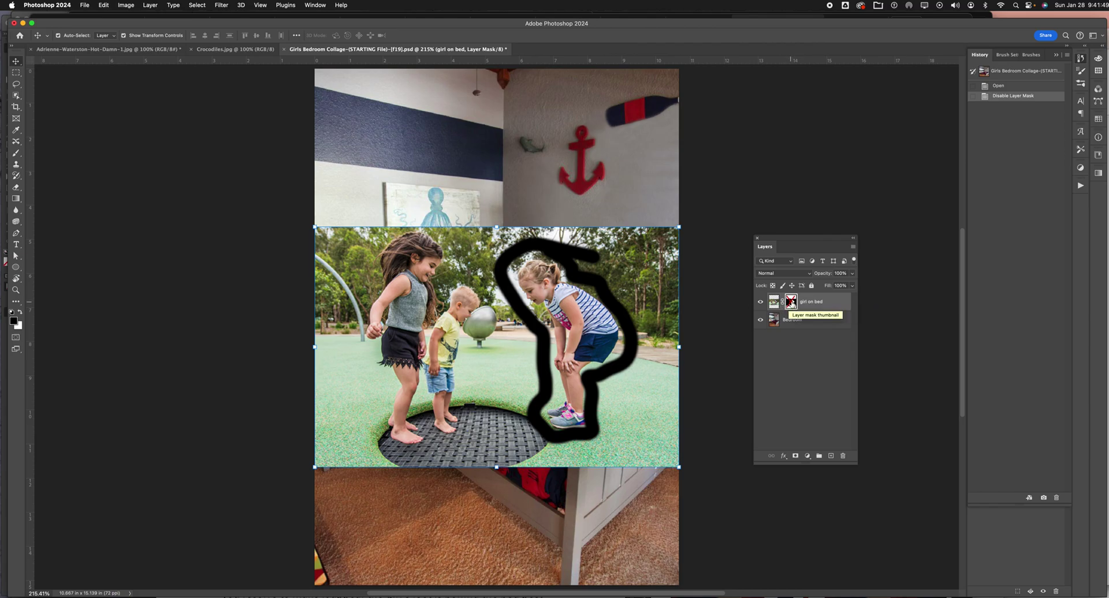
left_click(791, 304, "shift")
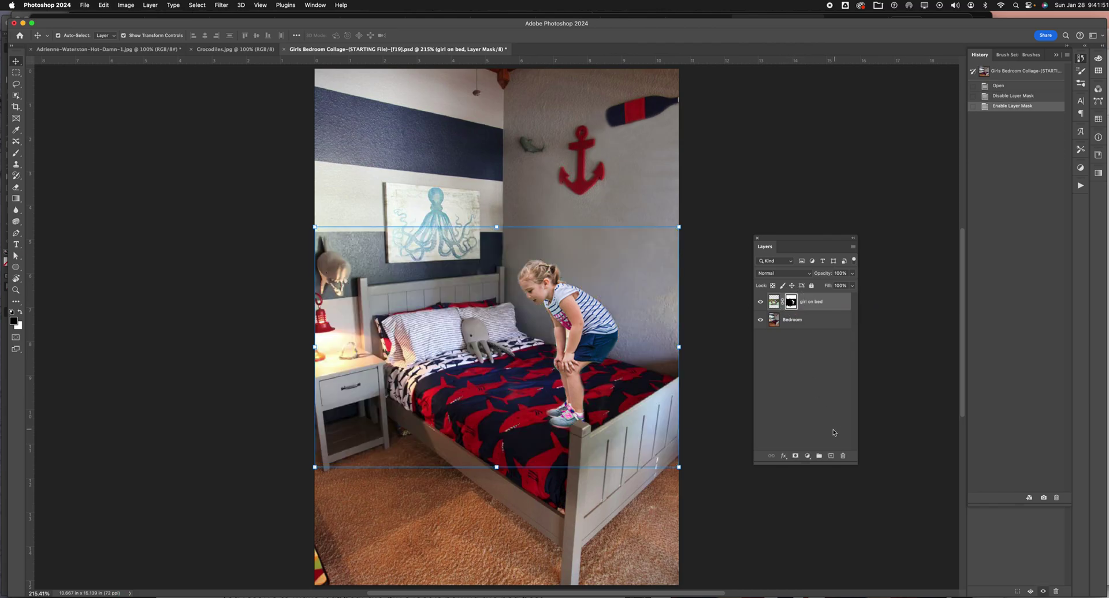
Delete the layer mask without applying it, undoing an accidental apply first
left_click(842, 456)
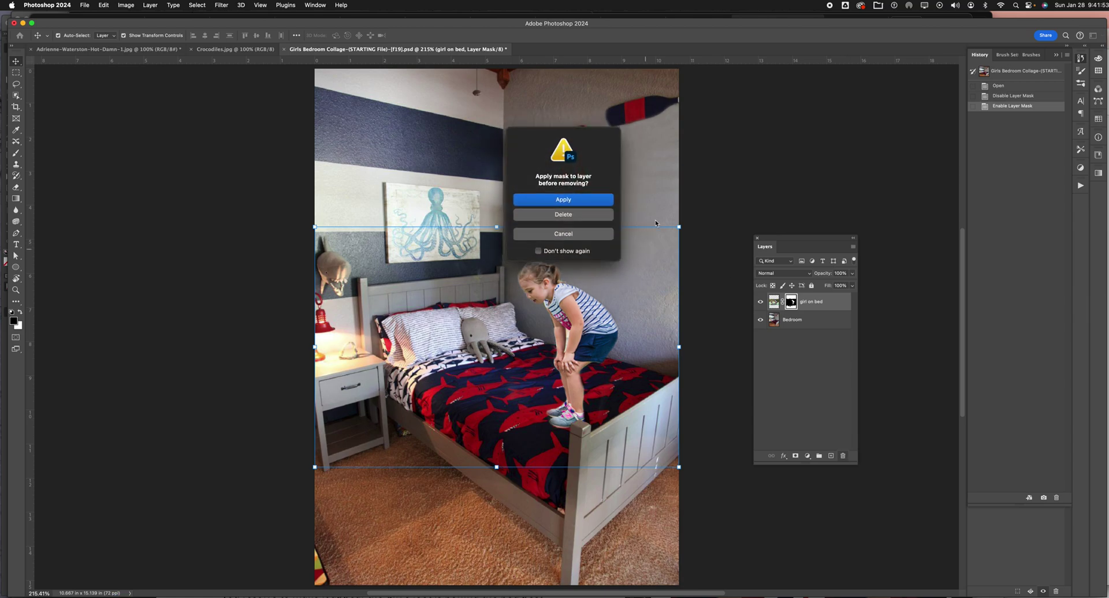
left_click(571, 200)
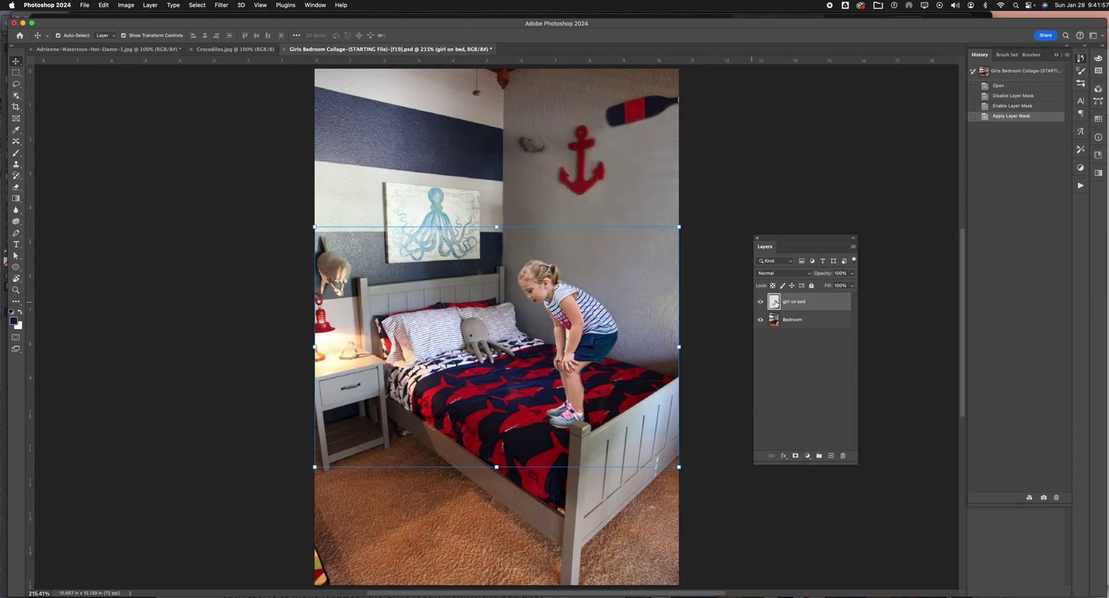
key("super+z")
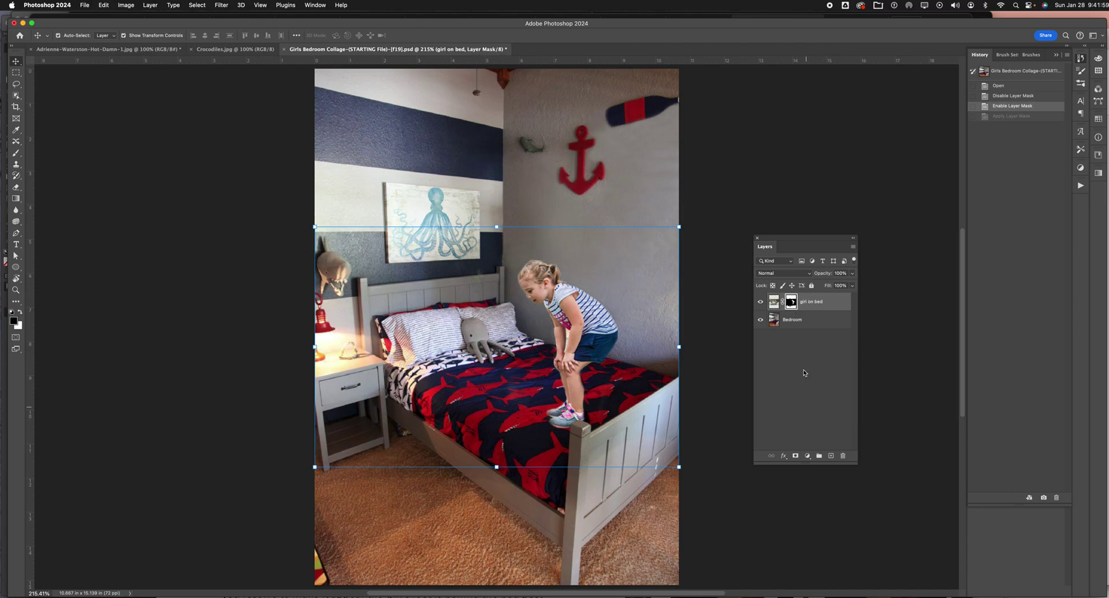
left_click(842, 456)
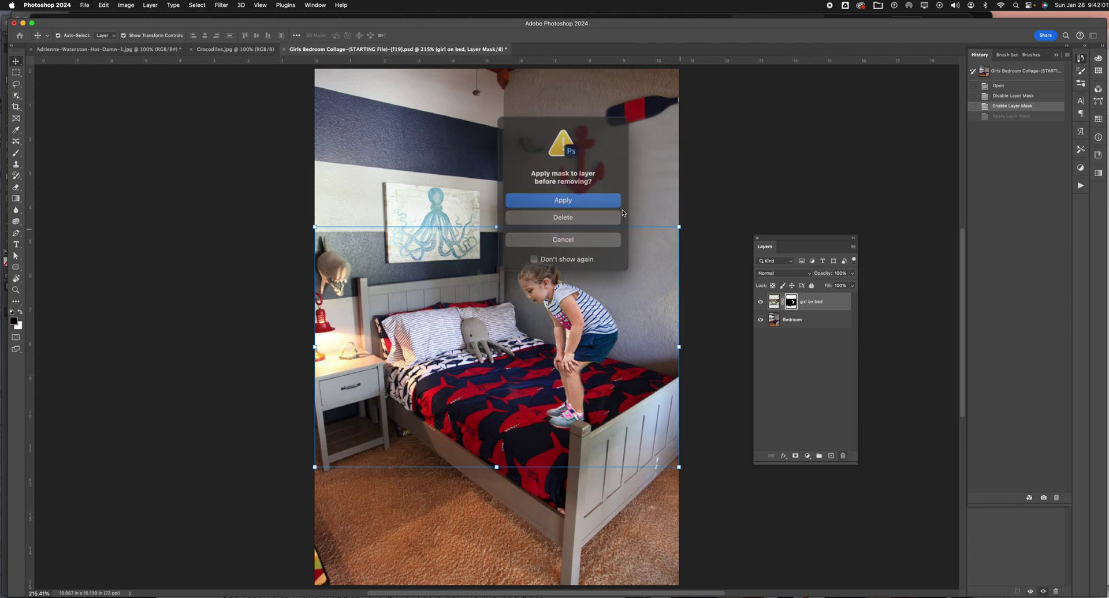
left_click(574, 215)
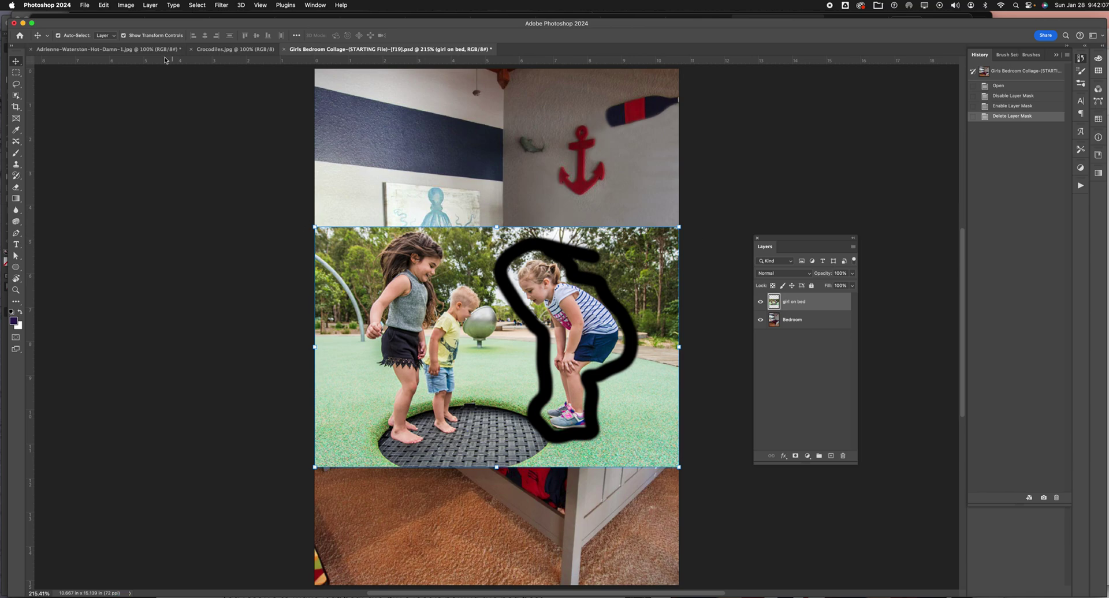
Flip the girl on bed layer horizontally with Edit > Transform > Flip Horizontal
left_click(86, 6)
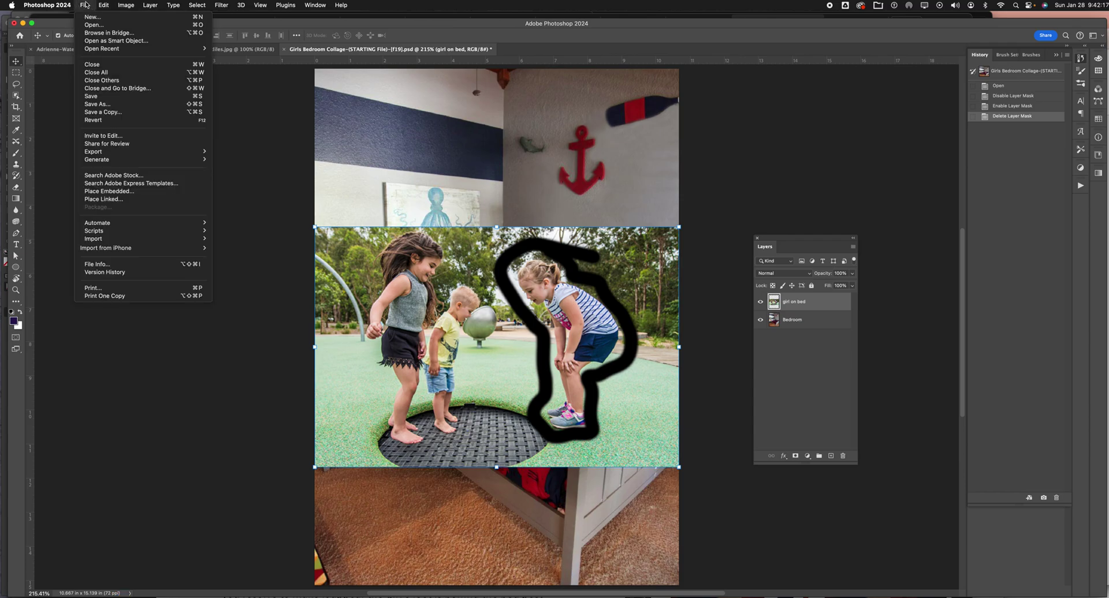
mouse_move(107, 5)
mouse_move(180, 223)
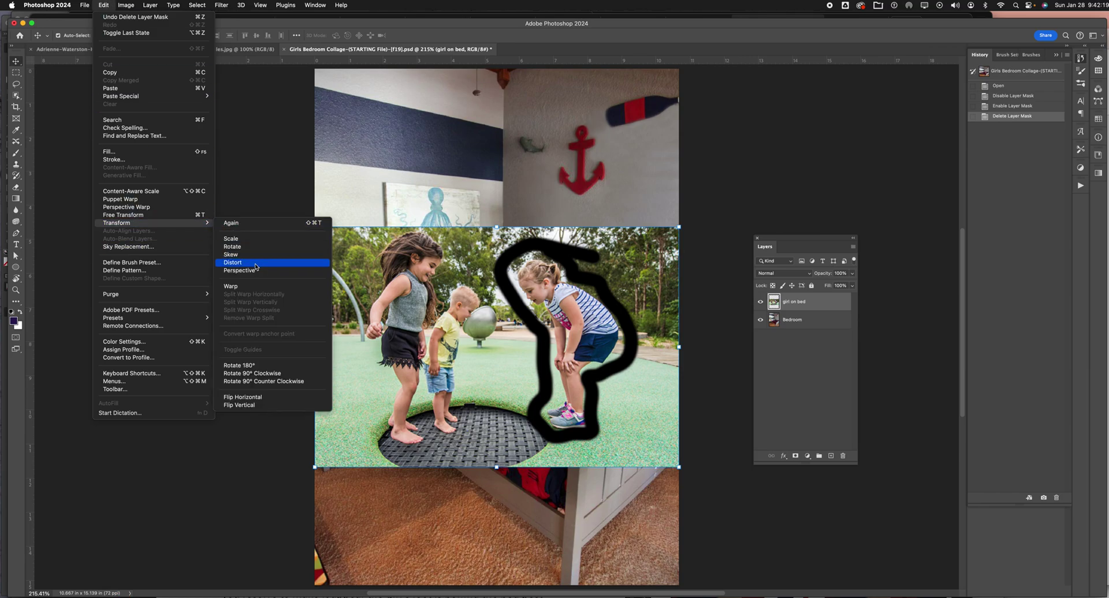
left_click(281, 398)
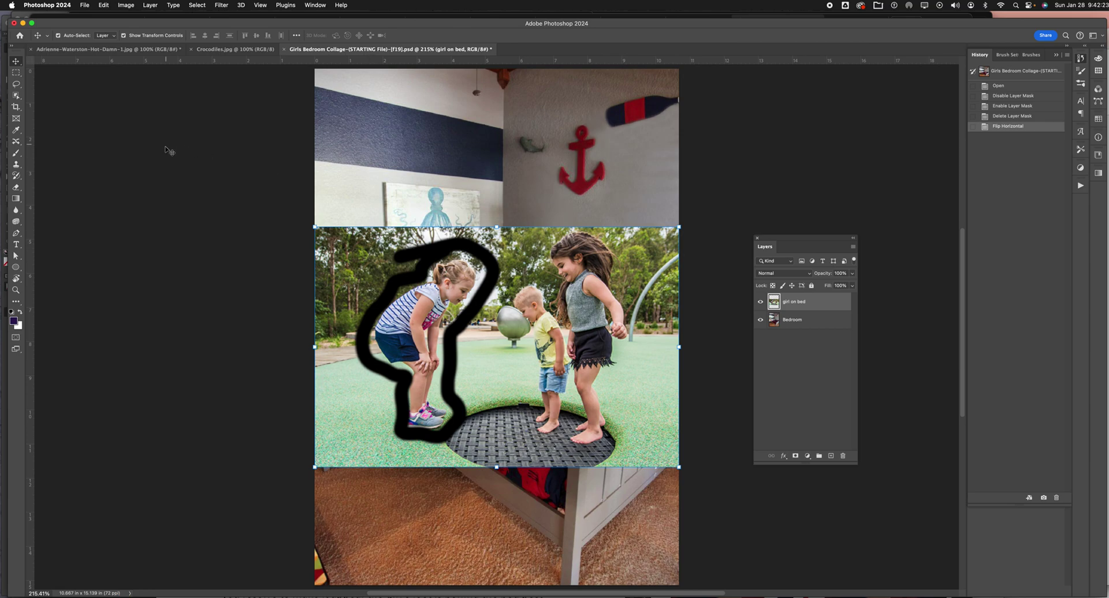
left_click(16, 96)
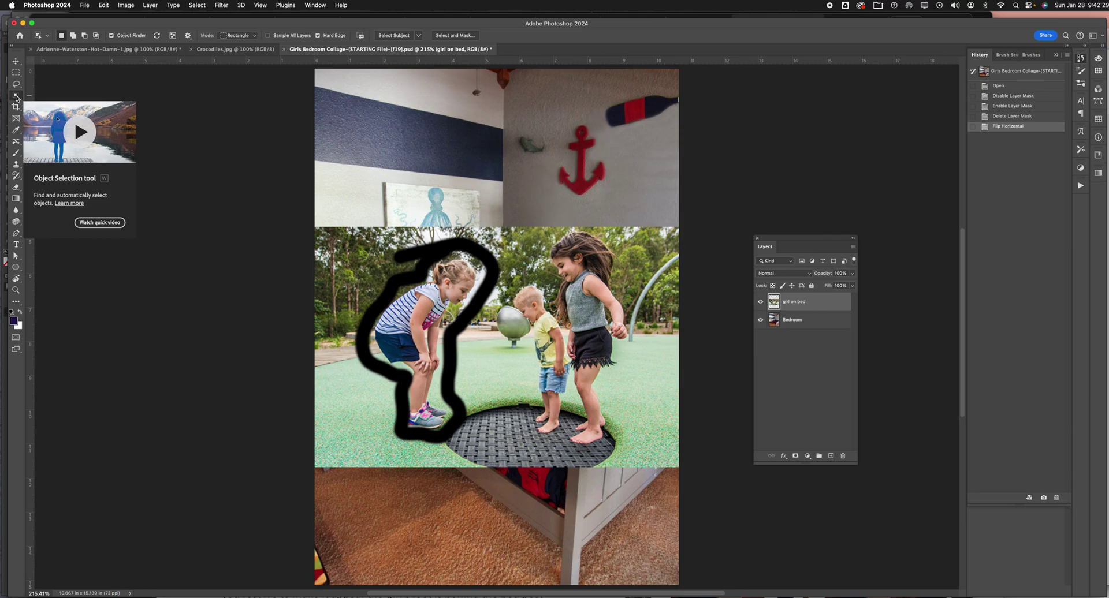
Select the dark-haired girl with the Object Selection tool, ready to add with Shift
left_click(579, 292)
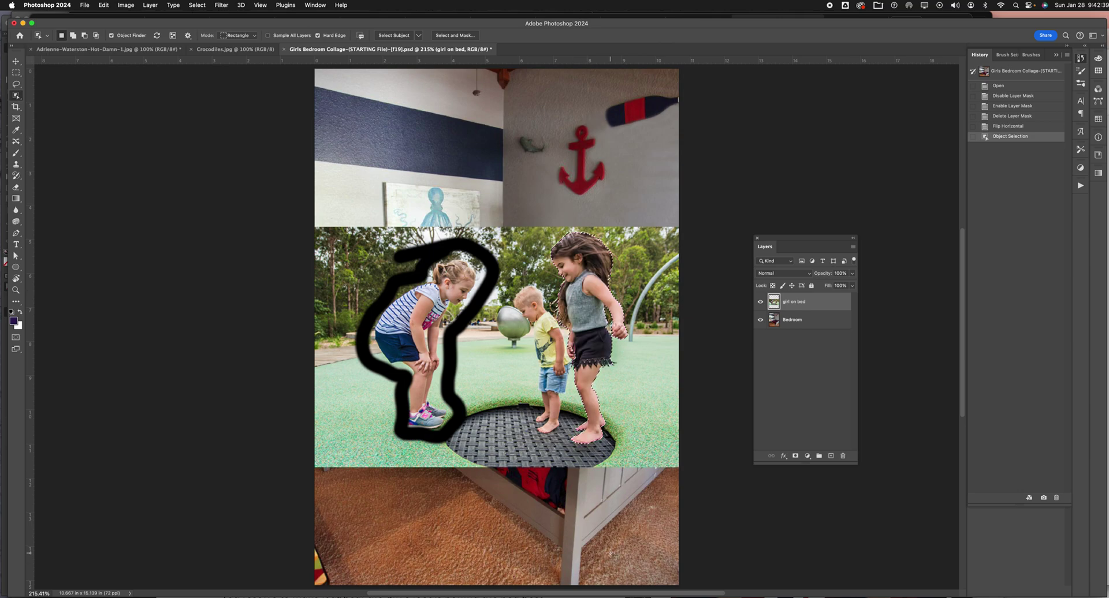
key("shift")
key("super+shift+5")
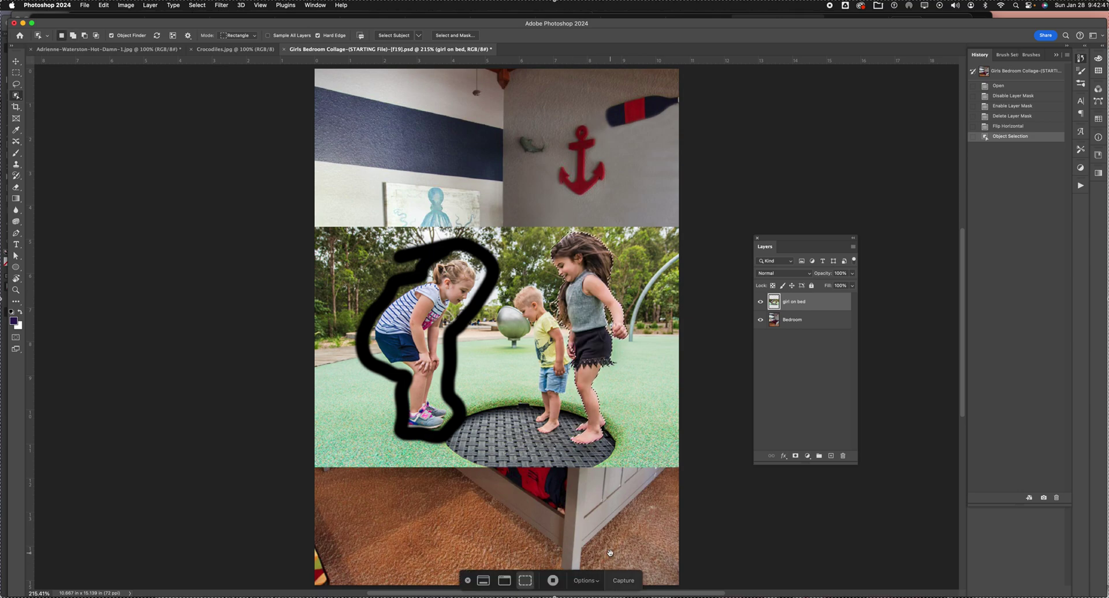
left_click(599, 581)
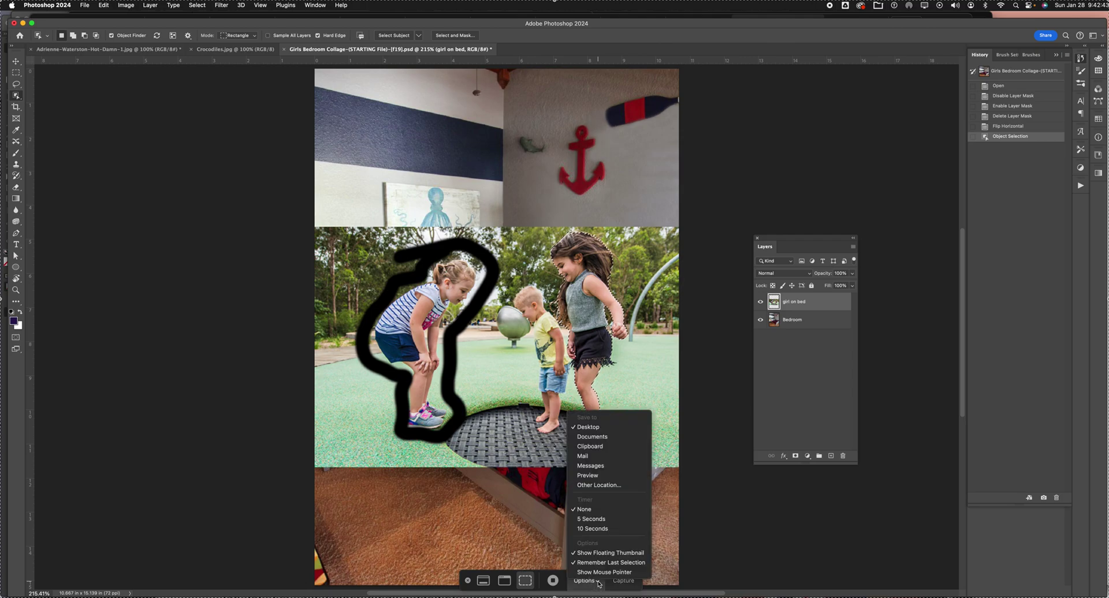
left_click(595, 581)
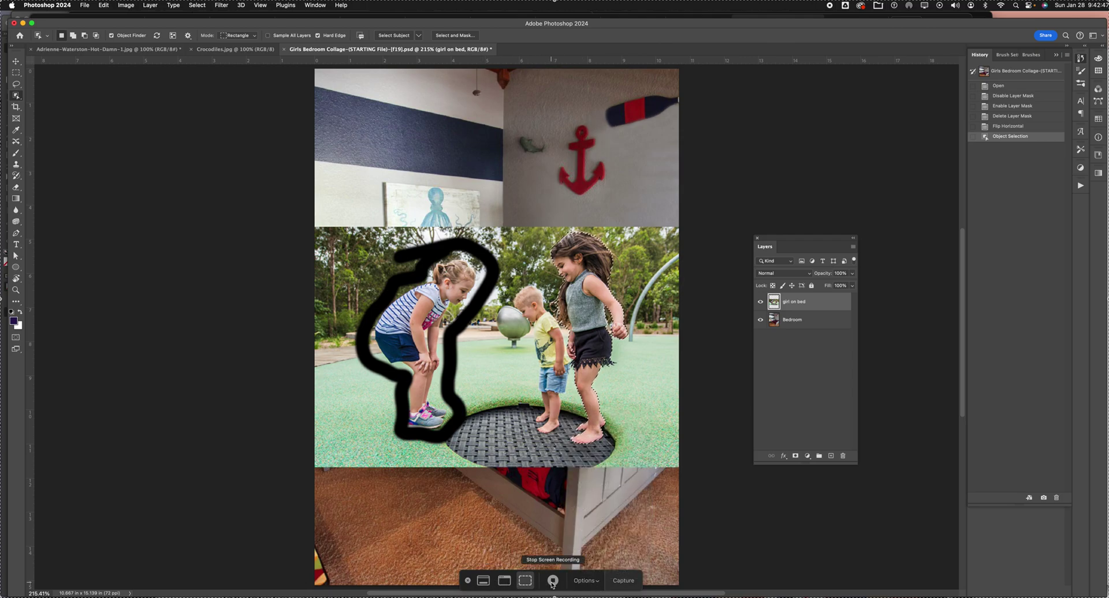
left_click(597, 583)
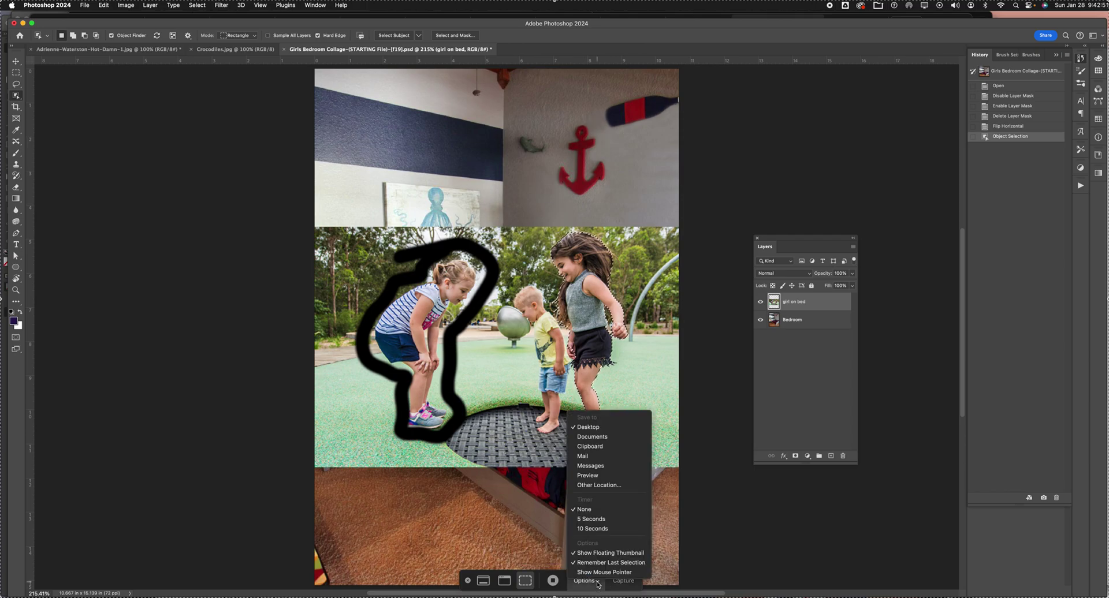
left_click(598, 584)
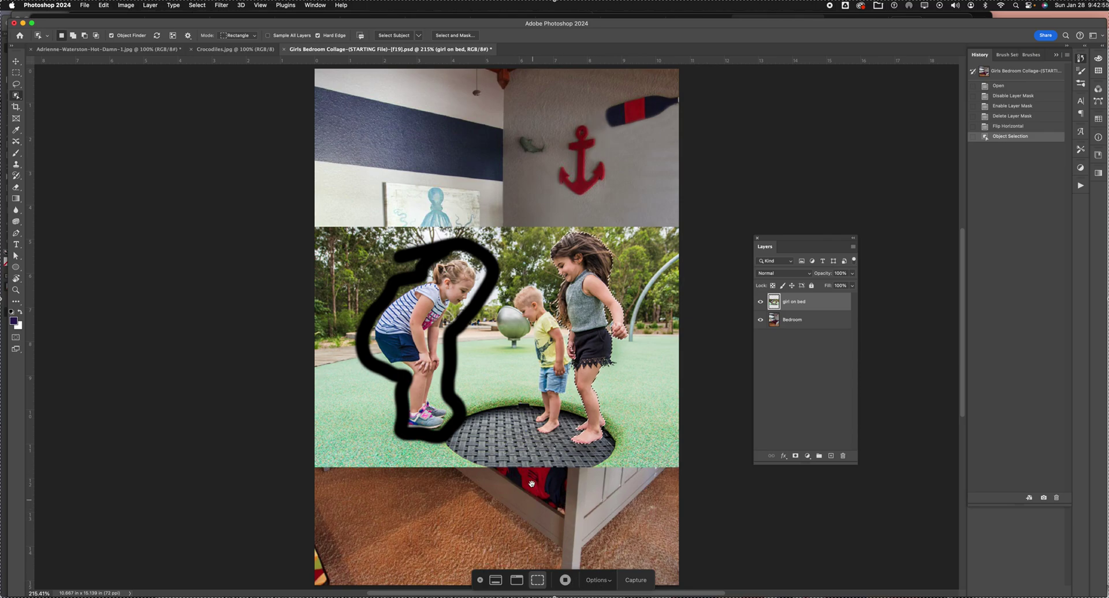
left_click(480, 580)
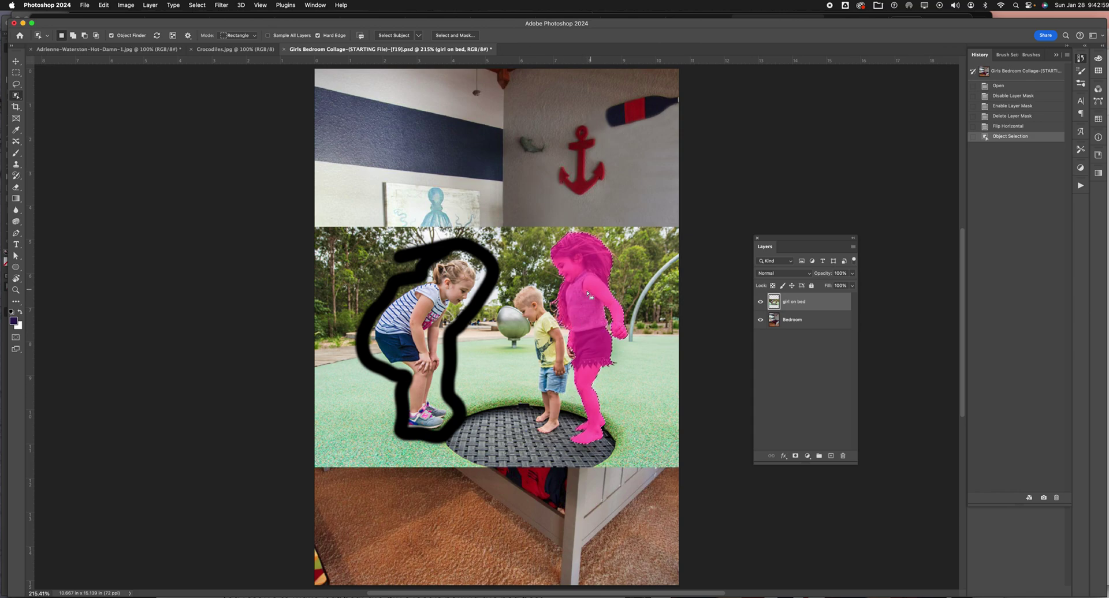
Mask the girl on bed layer to the selected girl and move her up-left onto the bed
left_click(586, 367)
key("v")
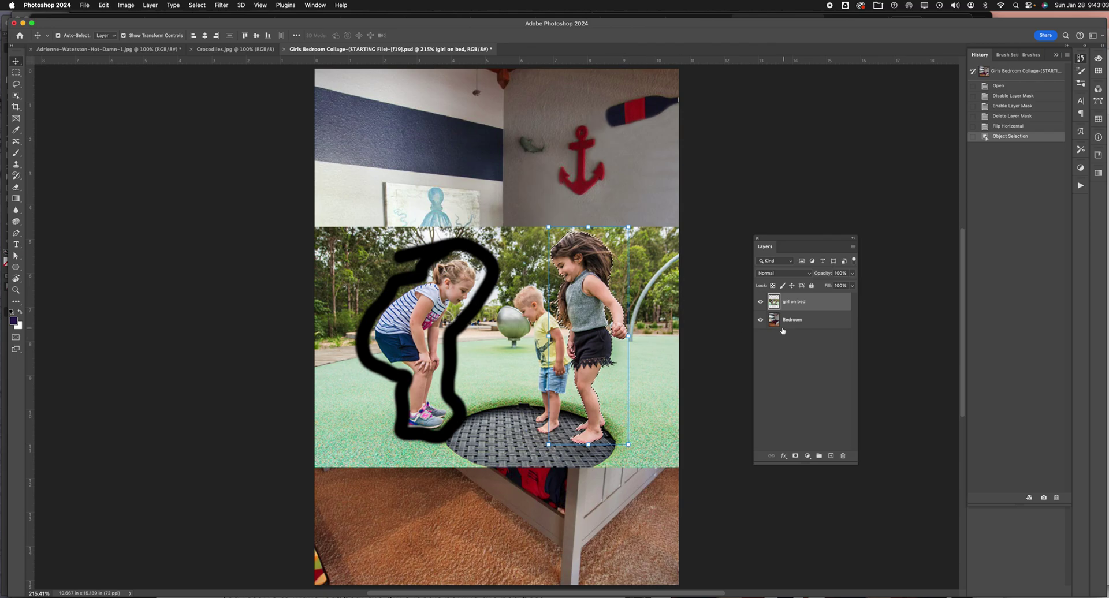
left_click(795, 457)
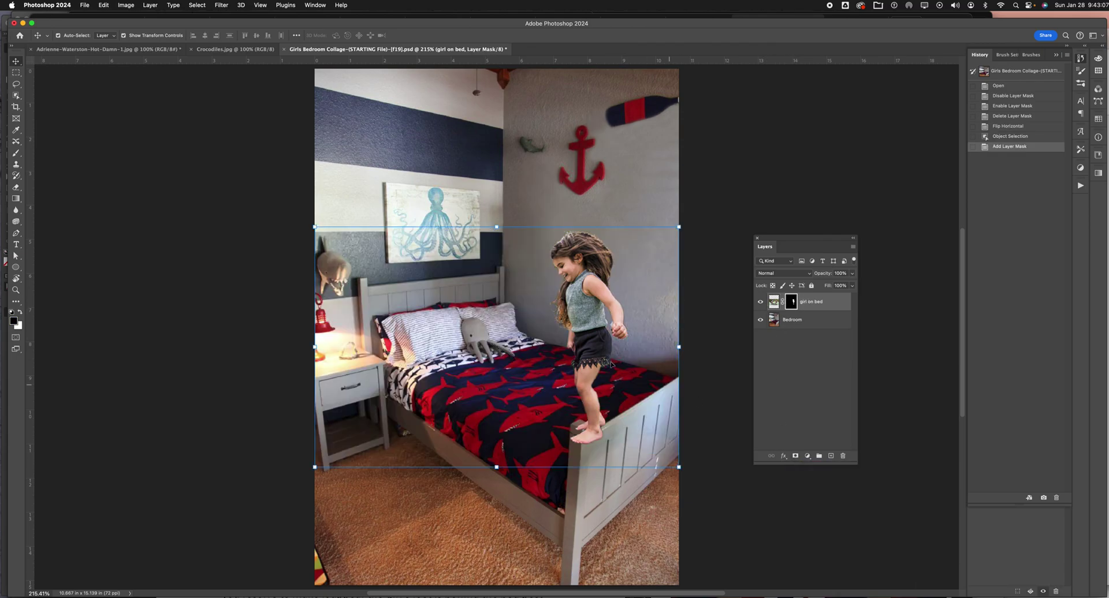
left_click_drag(596, 359, 578, 344)
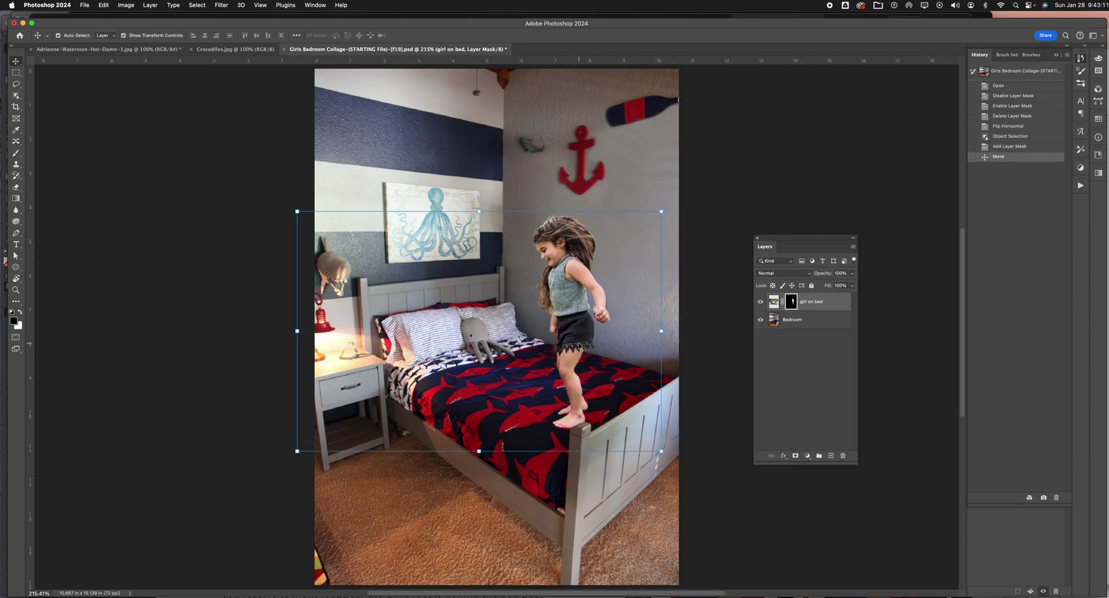
key("super+equal")
key("super+equal")
key("super+equal")
Set an 11 px brush and paint the mask edge along the girl's arm
scroll(591, 347, "right", 5)
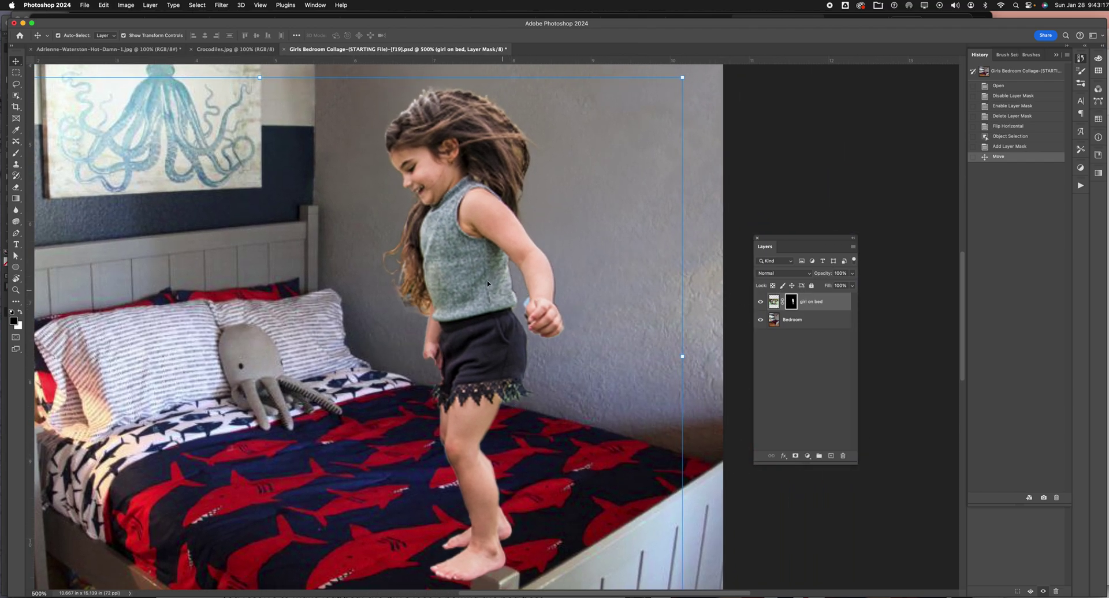
left_click(15, 153)
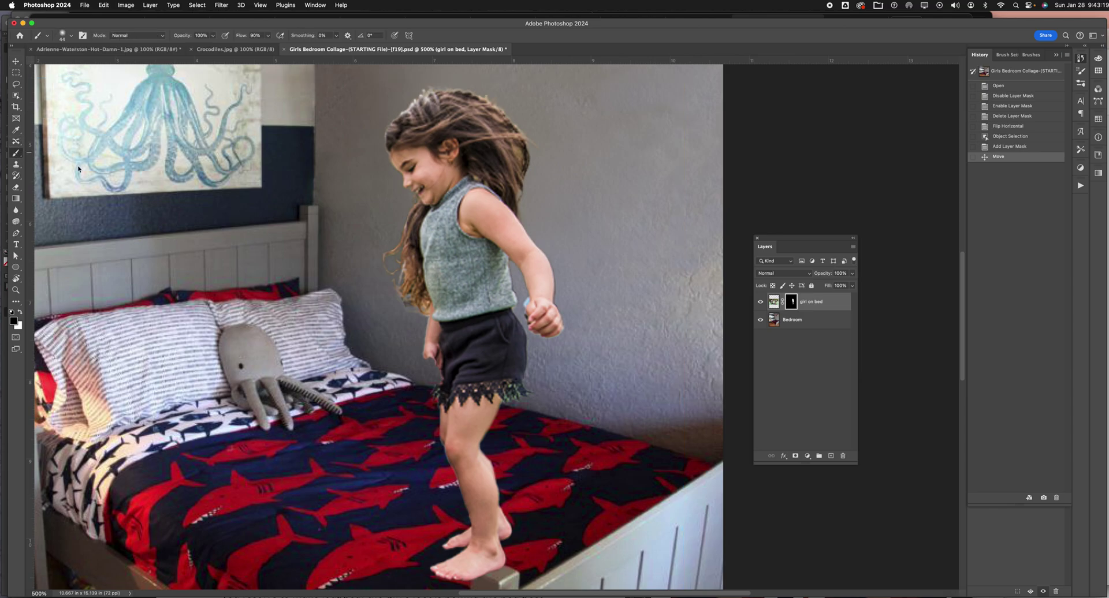
right_click(524, 299)
left_click_drag(580, 316, 570, 319)
key("Return")
scroll(488, 303, "up", 3)
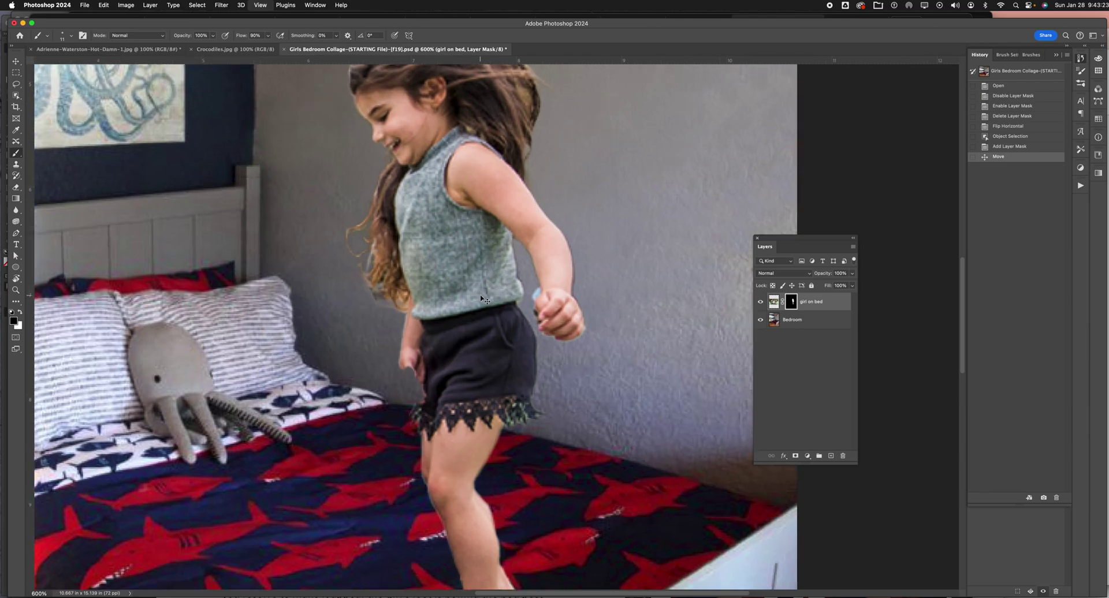
left_click_drag(538, 285, 538, 282)
Raise brush hardness to 44% and size to 25 px, cleaning the arm and hand edges
right_click(539, 283)
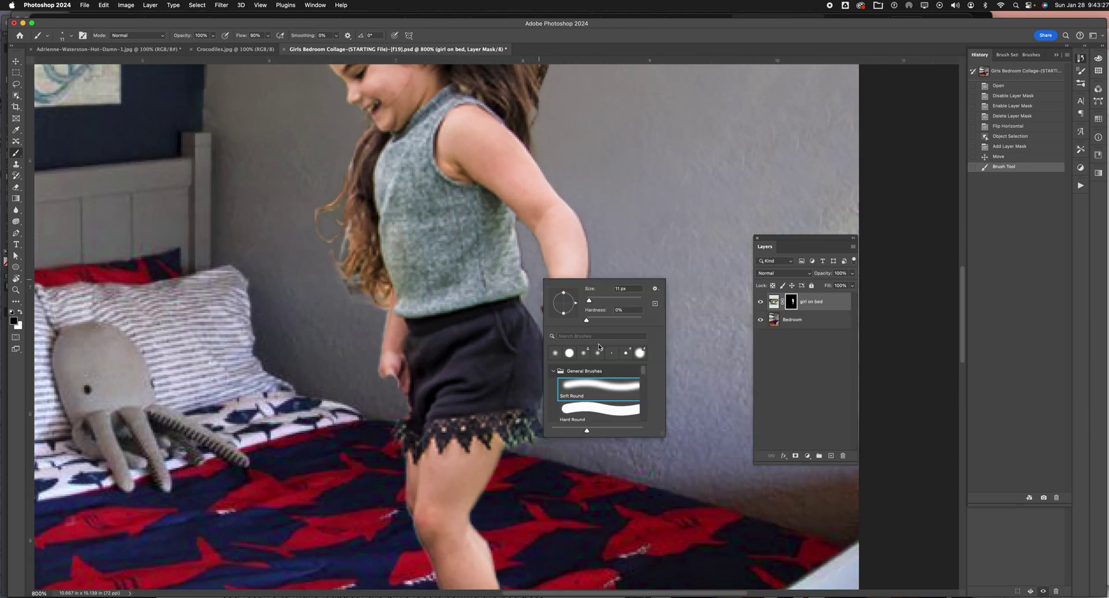
left_click_drag(586, 322, 610, 321)
left_click(539, 282)
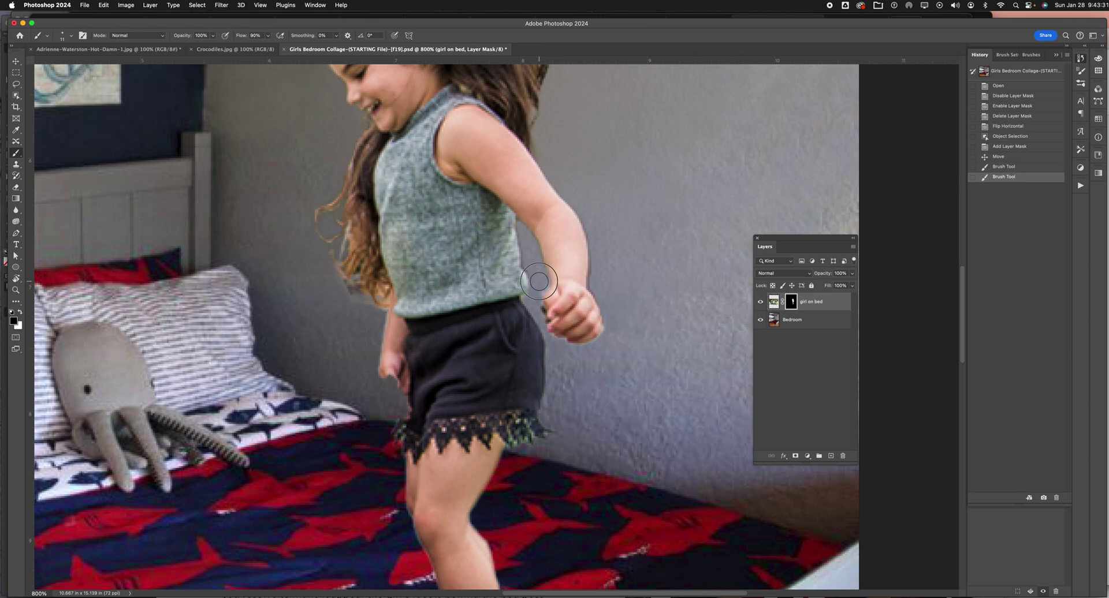
left_click(540, 281)
right_click(539, 281)
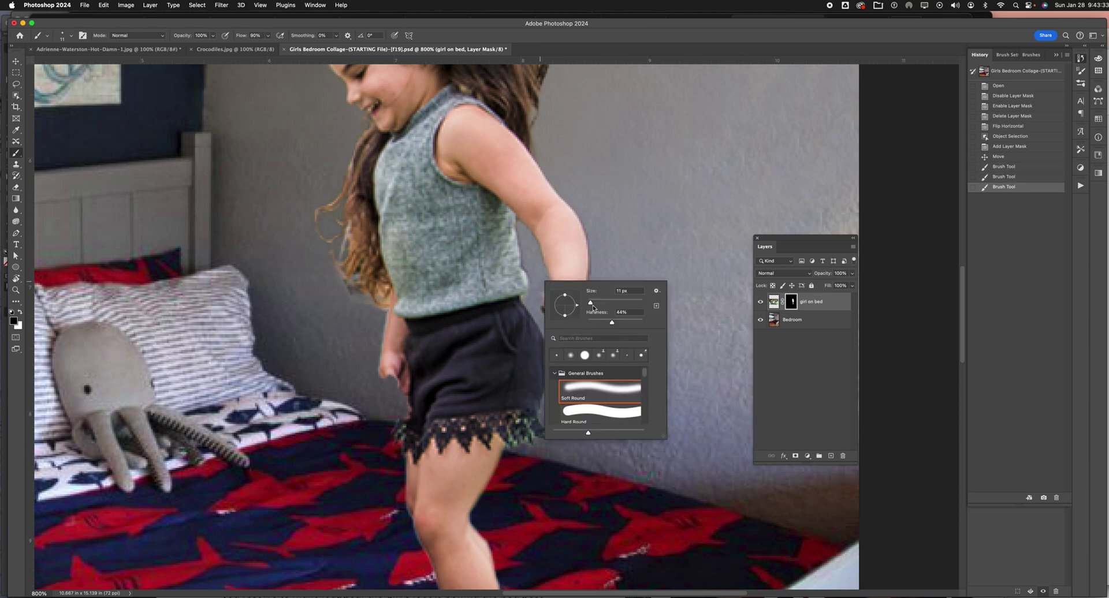
left_click_drag(589, 306, 589, 304)
left_click(540, 280)
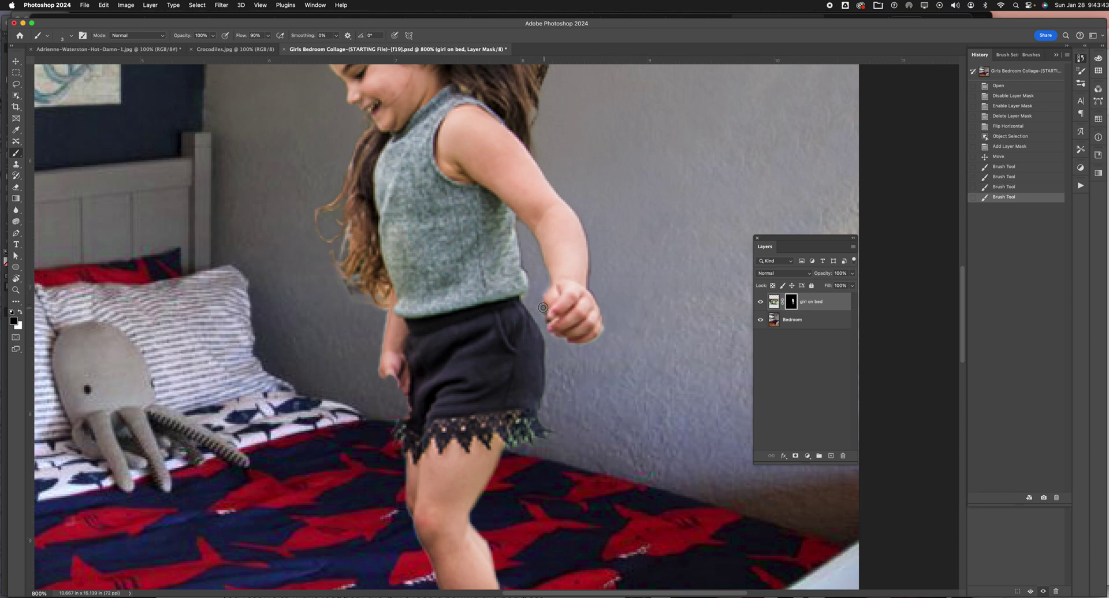
mouse_move(546, 322)
left_mouse_down()
mouse_move(537, 305)
mouse_move(547, 324)
mouse_move(593, 261)
left_mouse_up()
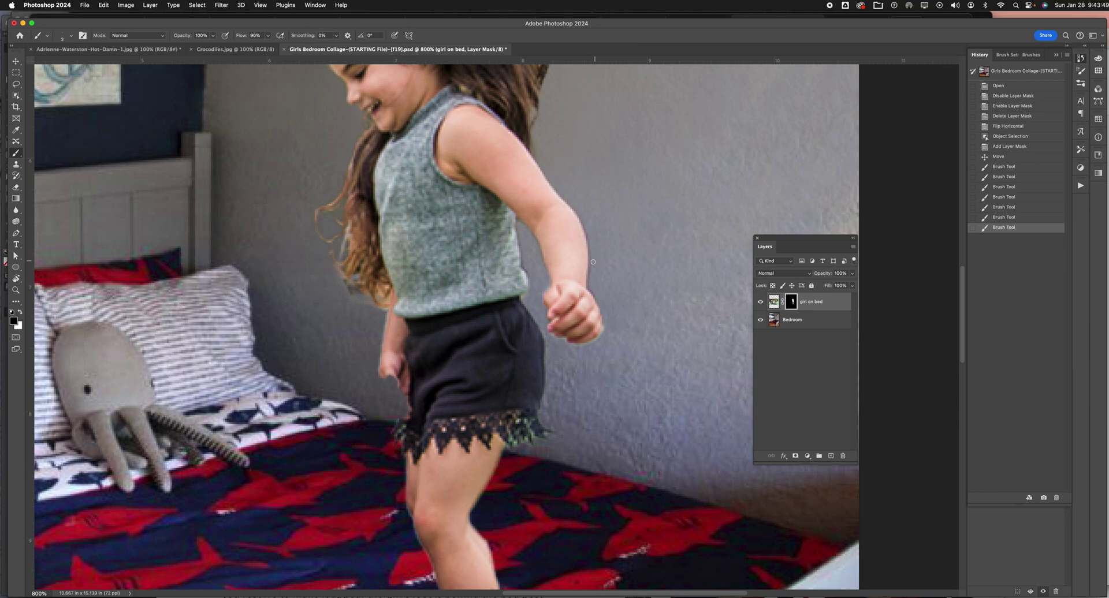
Clean the mask along the shirt's bottom edge and the shorts' lace hem
left_click_drag(528, 296, 449, 303)
mouse_move(347, 280)
left_mouse_down()
mouse_move(346, 301)
mouse_move(352, 284)
left_mouse_up()
mouse_move(524, 458)
left_mouse_down()
mouse_move(537, 462)
mouse_move(510, 463)
mouse_move(541, 464)
mouse_move(504, 462)
left_mouse_up()
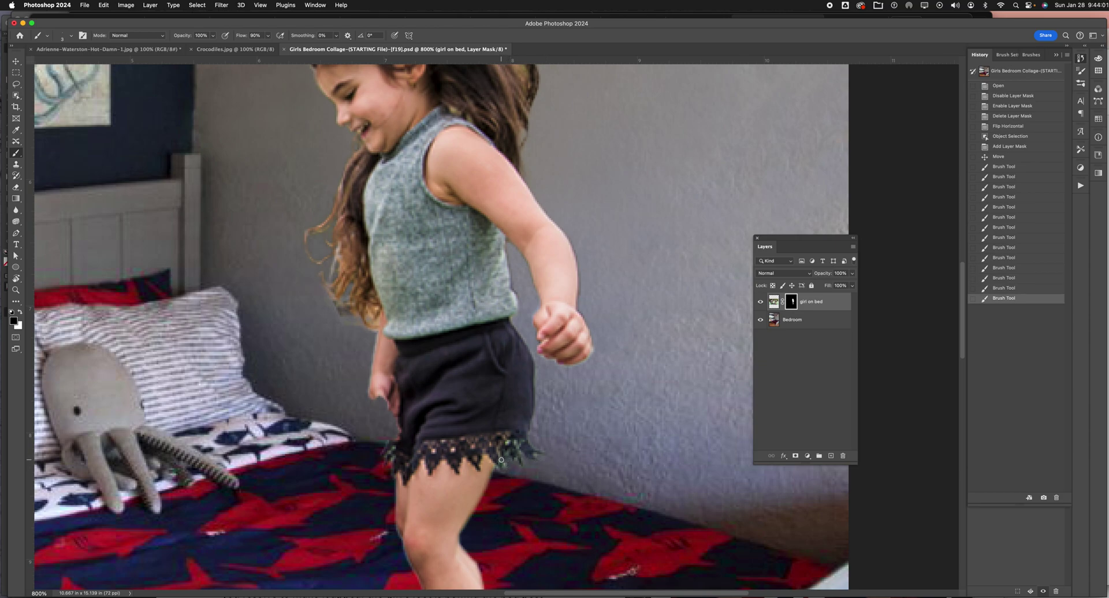
left_click(506, 469)
left_click(505, 463)
left_click(522, 469)
left_click(508, 472)
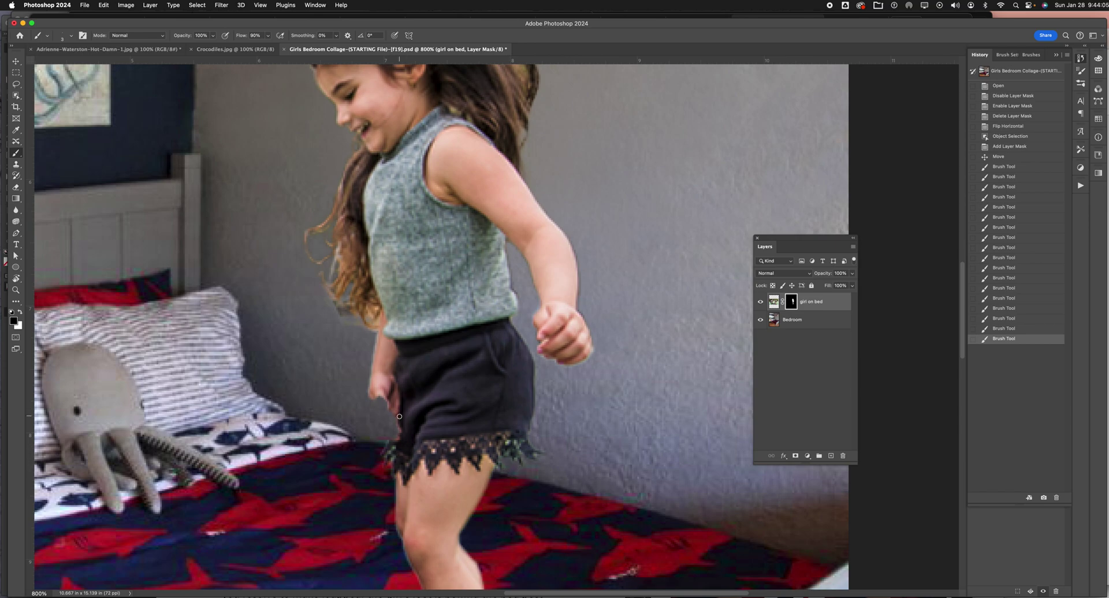
Paint more of the girl's hand back in with white on the mask
key("x")
mouse_move(378, 395)
left_mouse_down()
mouse_move(377, 418)
mouse_move(400, 416)
mouse_move(376, 414)
mouse_move(392, 421)
mouse_move(384, 427)
mouse_move(399, 417)
mouse_move(384, 427)
mouse_move(370, 399)
mouse_move(371, 424)
mouse_move(384, 432)
mouse_move(397, 416)
mouse_move(391, 433)
mouse_move(373, 430)
mouse_move(365, 402)
mouse_move(376, 428)
mouse_move(366, 430)
mouse_move(390, 438)
left_mouse_up()
key("x")
key("z")
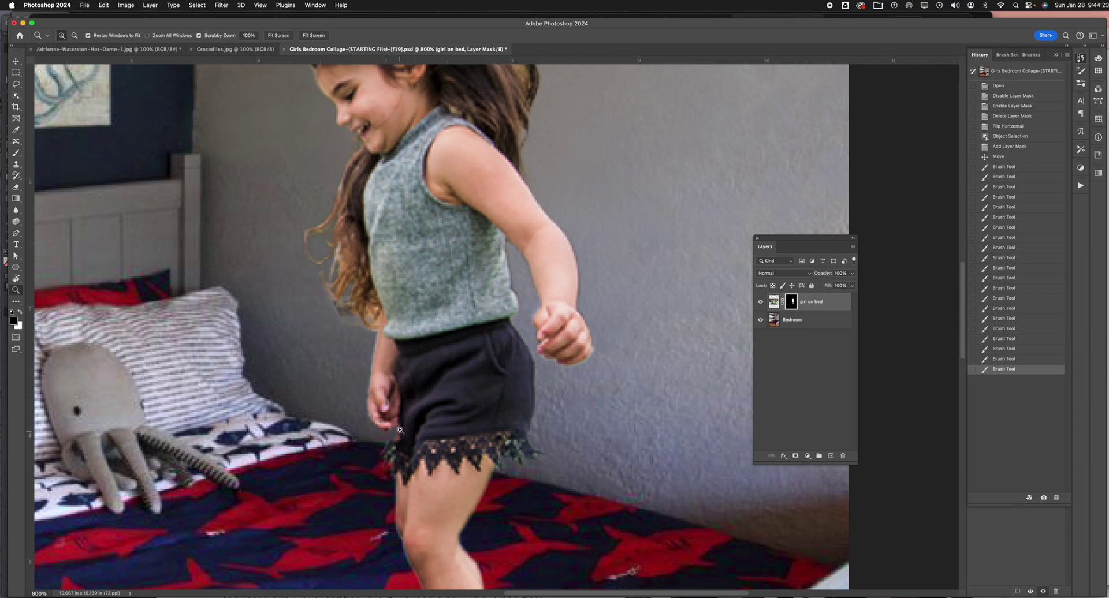
key("x")
key("b")
Touch up the mask along the shorts' left and right edges
mouse_move(396, 430)
left_mouse_down()
mouse_move(383, 461)
mouse_move(385, 436)
left_mouse_up()
key("x")
left_click_drag(414, 386, 426, 510)
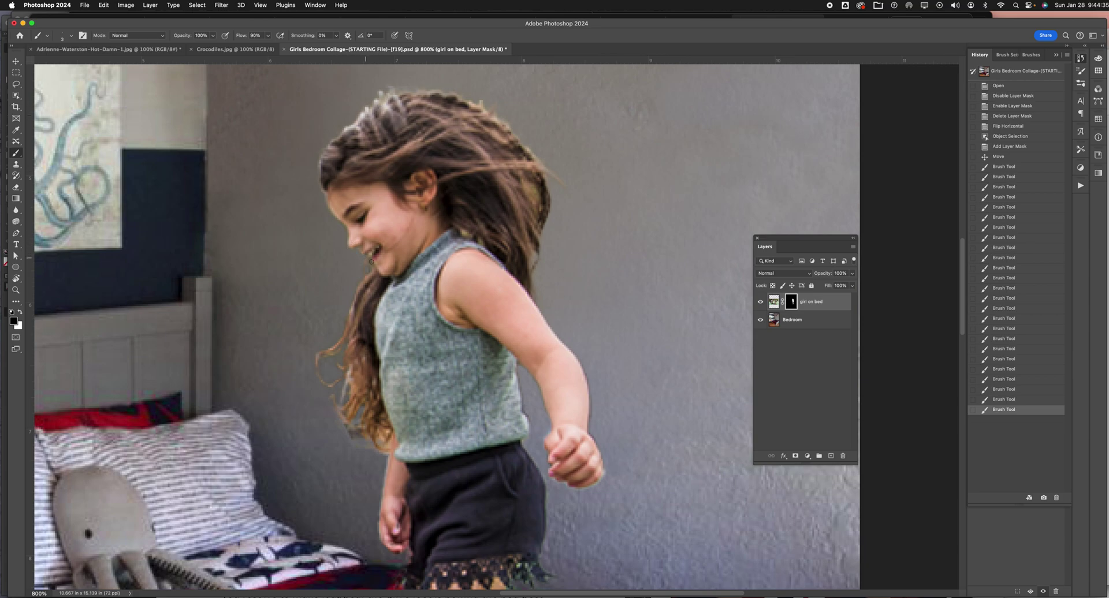
scroll(419, 394, "down", 5)
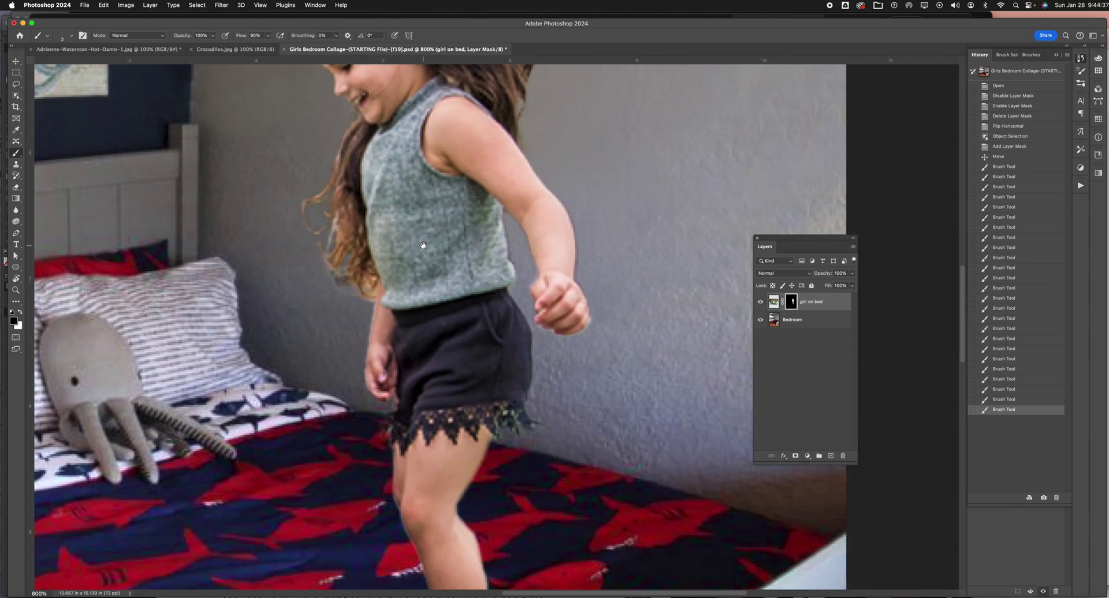
left_click_drag(497, 443, 510, 451)
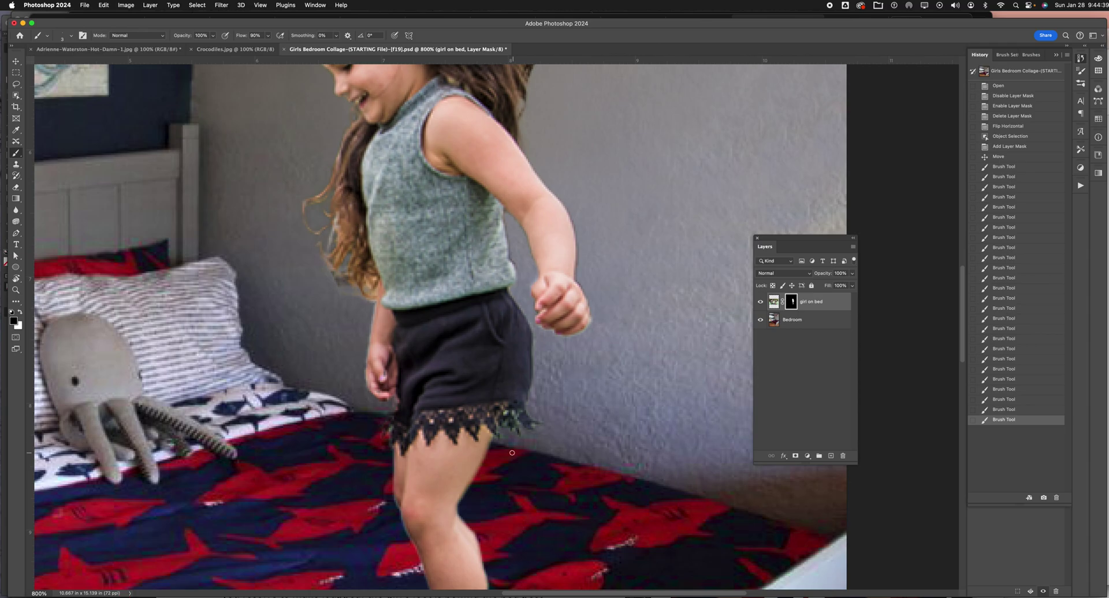
key("super+0")
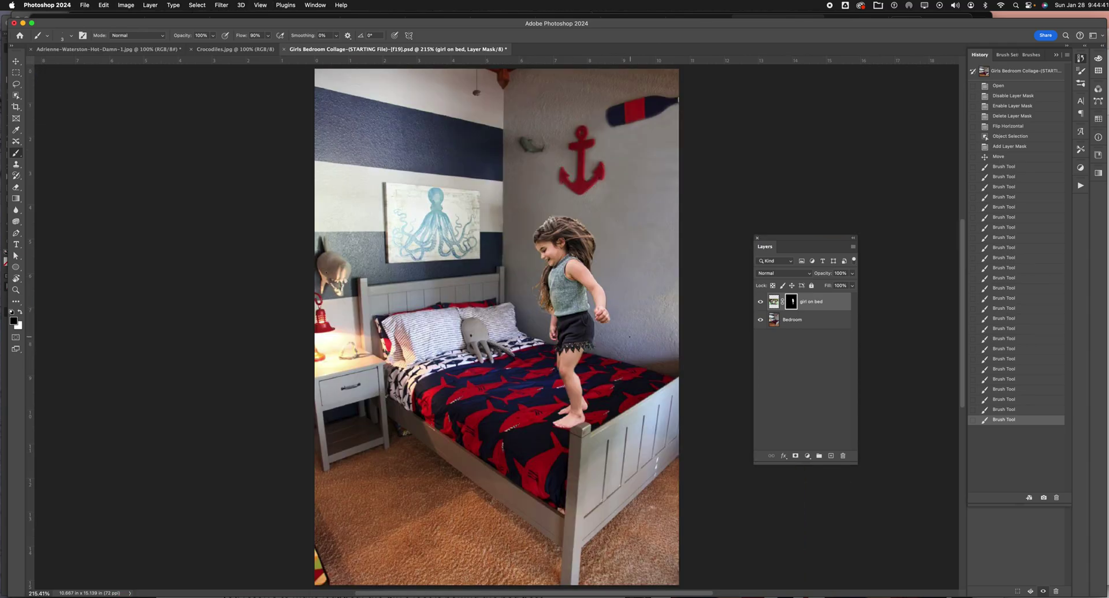
Drag the girl layer down until her foot meets the footboard post, then bring up the PDF
key("v")
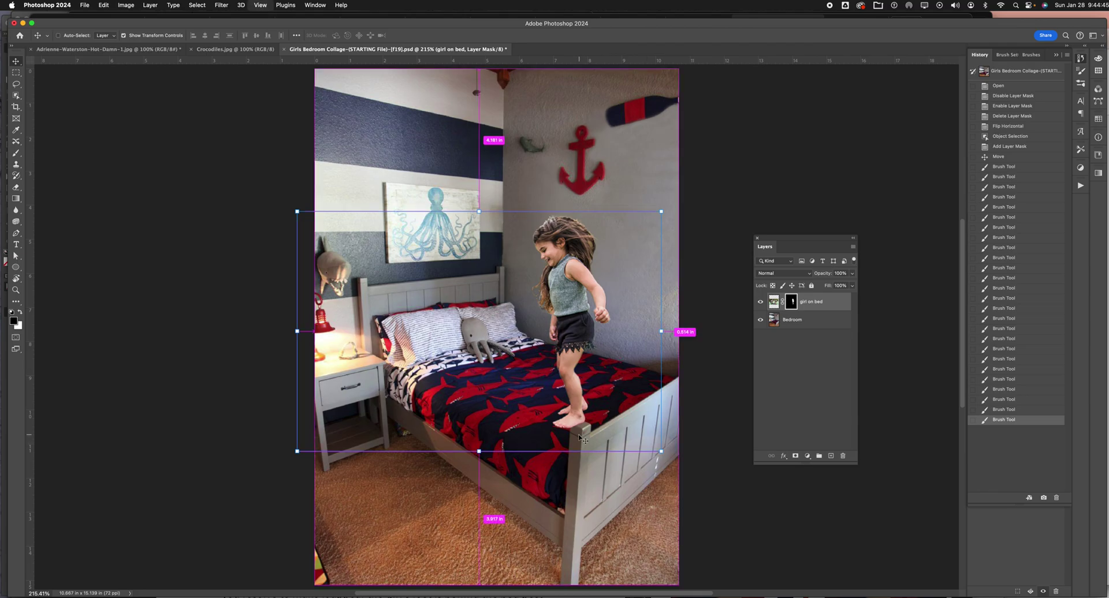
scroll(548, 385, "up", 5)
scroll(517, 314, "down", 3)
scroll(517, 313, "right", 3)
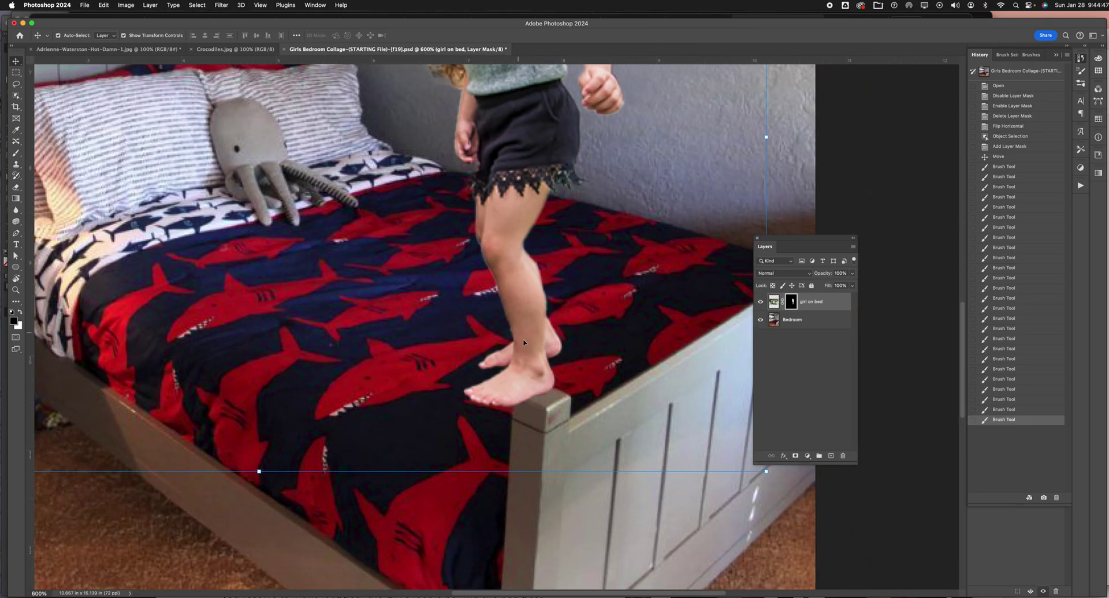
left_click_drag(541, 373, 528, 405)
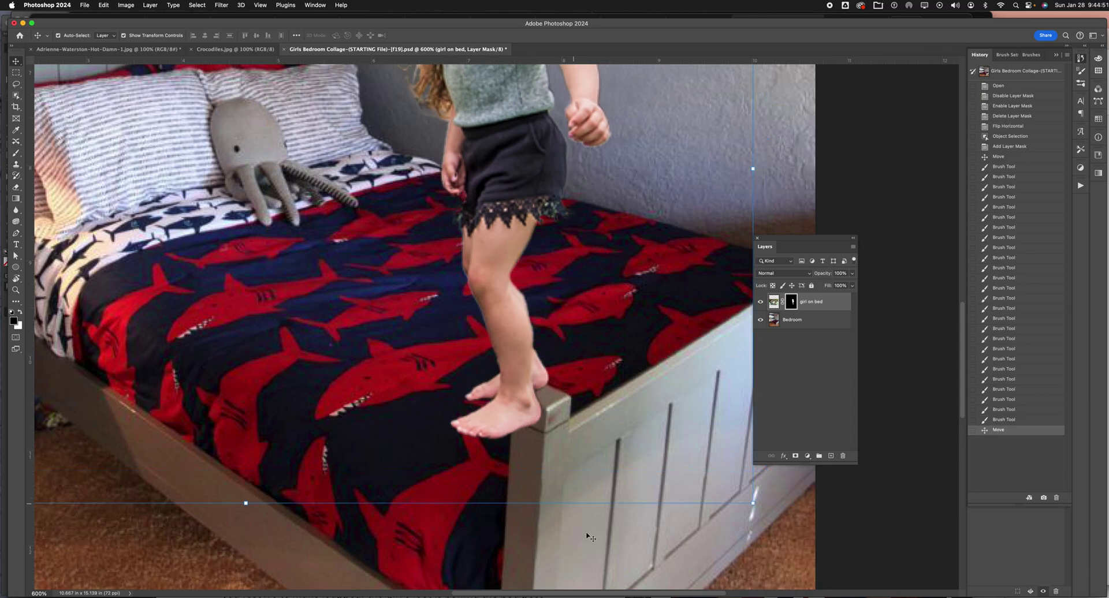
left_click(555, 586)
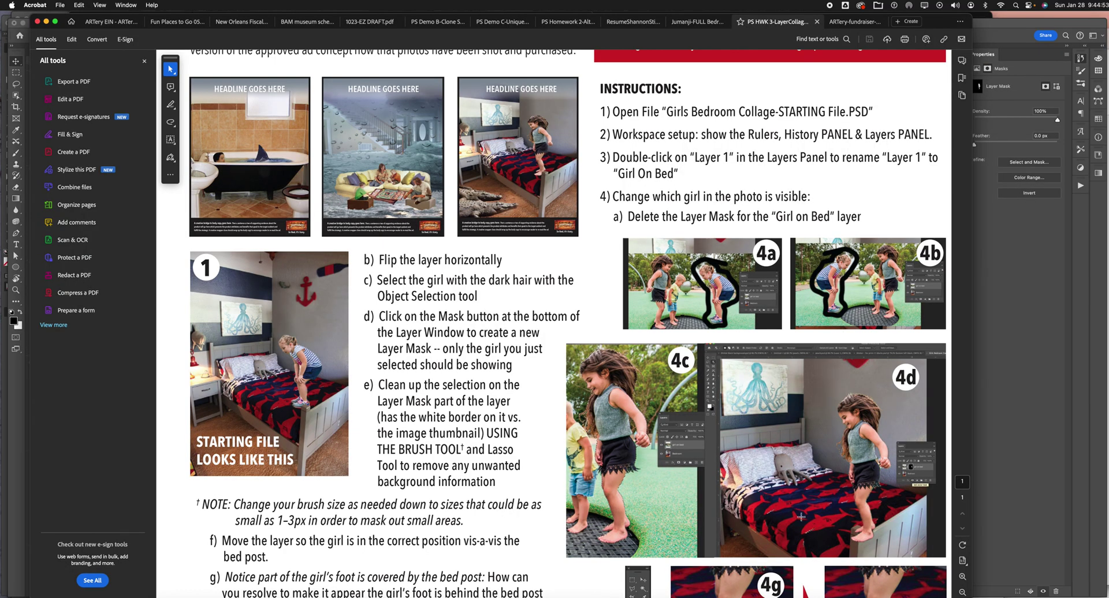
Zoom the PDF and scroll to figure 4g on hiding the foot behind the post, then return
scroll(864, 543, "down", 5)
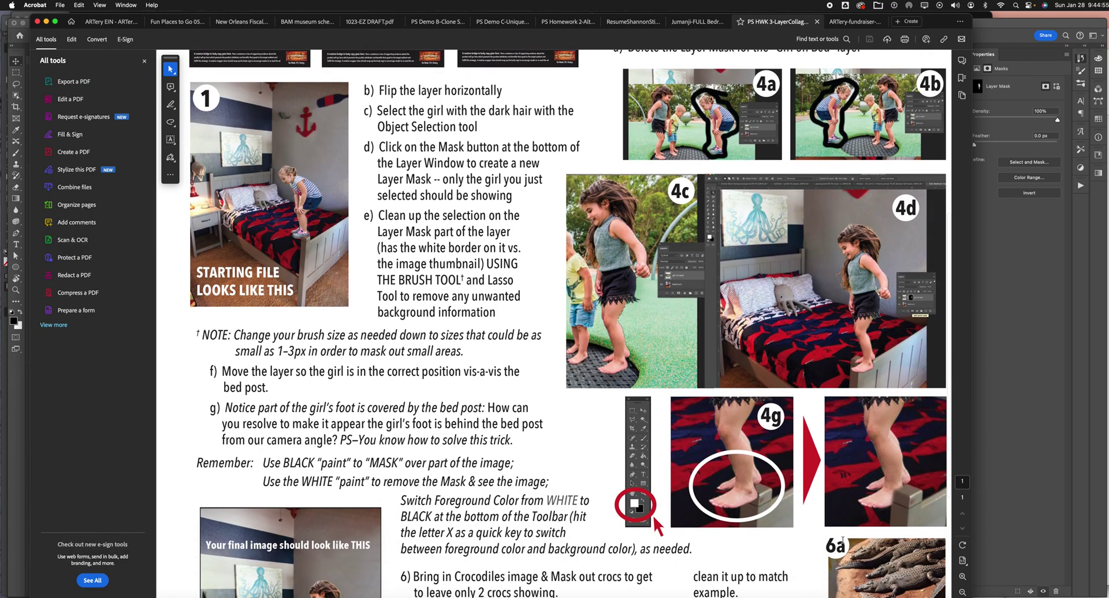
key("super+equal")
key("super+equal")
key("super+equal")
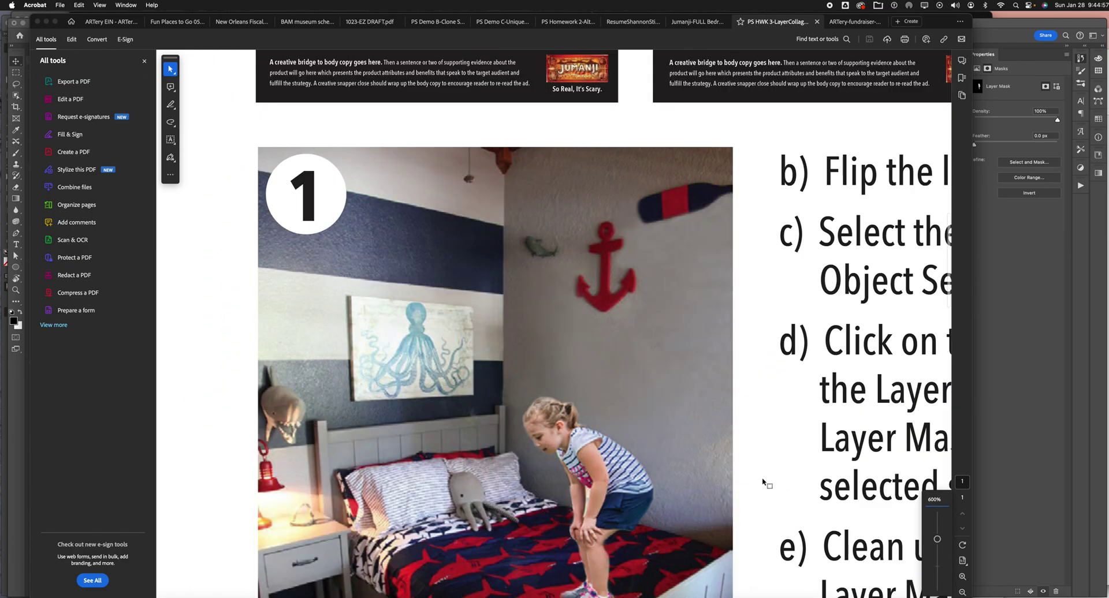
scroll(770, 456, "down", 10)
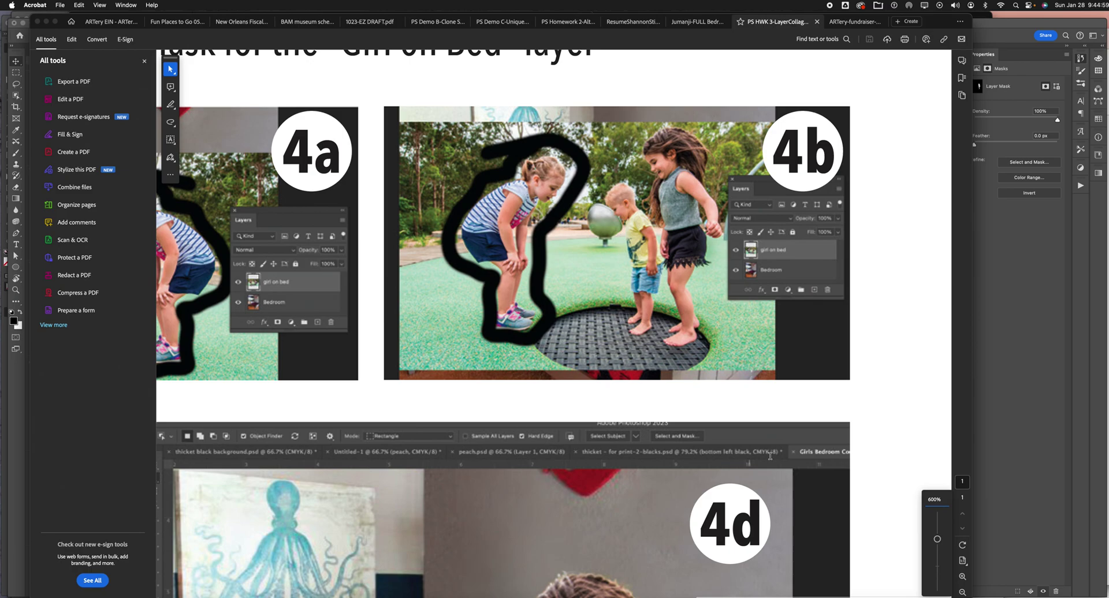
scroll(769, 456, "down", 15)
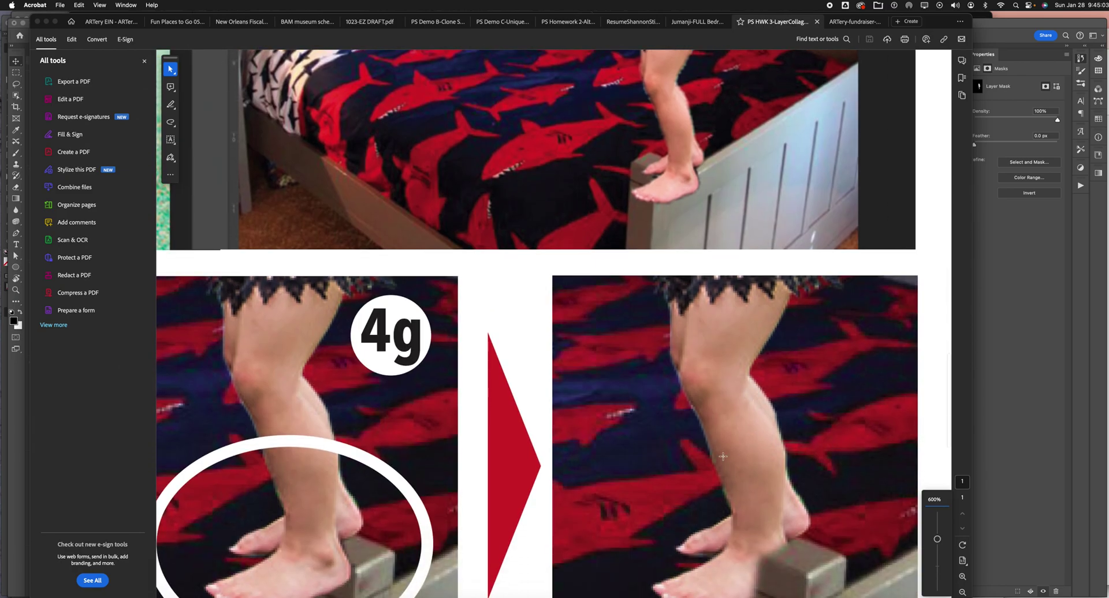
scroll(490, 507, "down", 5)
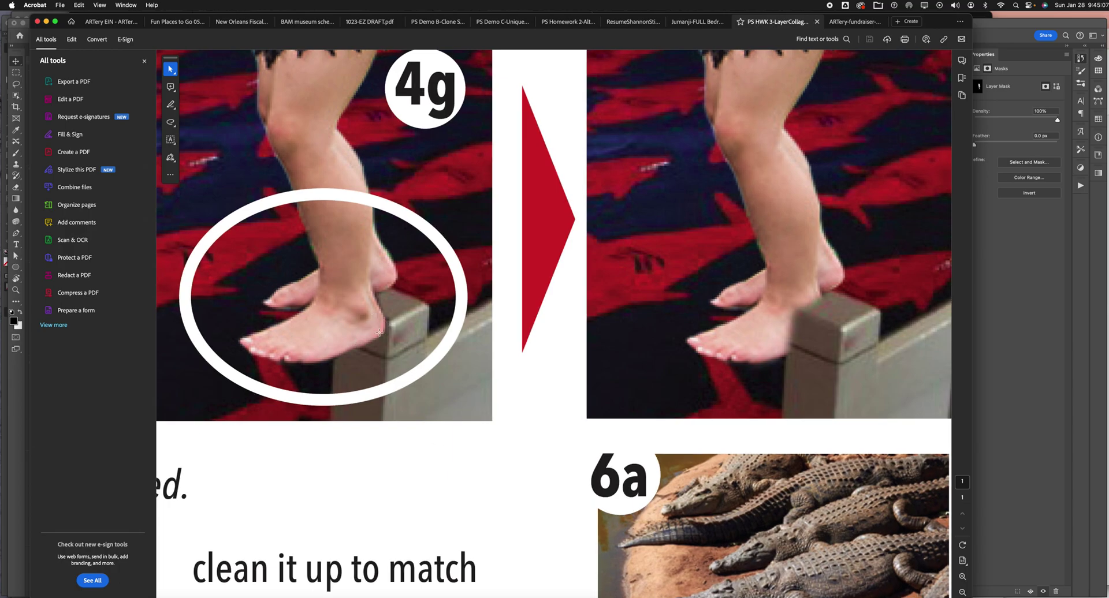
left_click(562, 571)
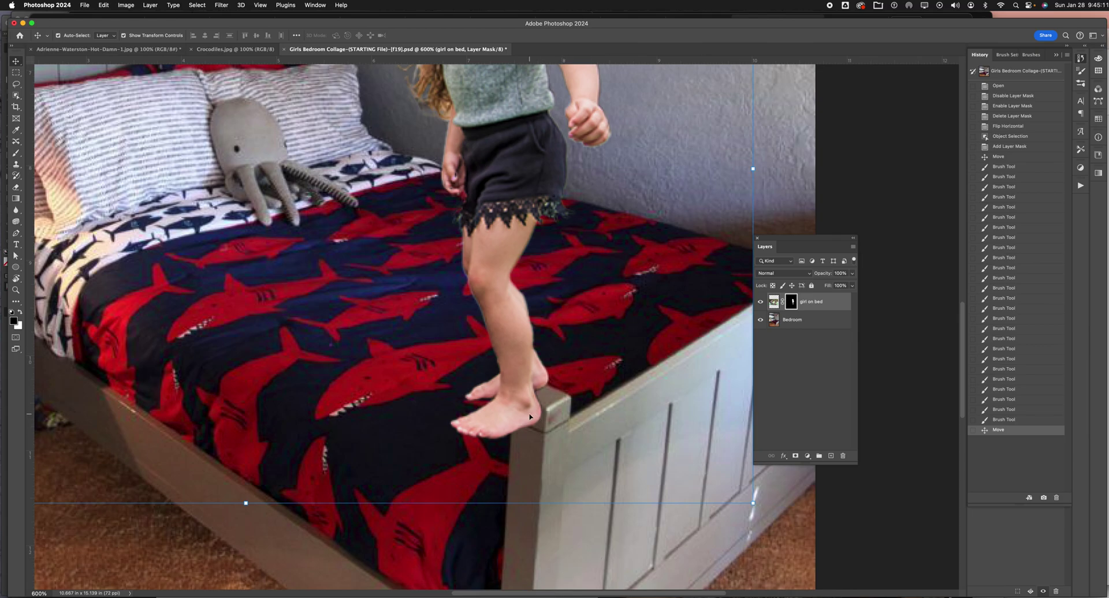
Nudge the girl slightly right and hide her heel behind the bed post with a 12 px brush
scroll(530, 416, "up", 2)
left_click_drag(536, 433, 542, 433)
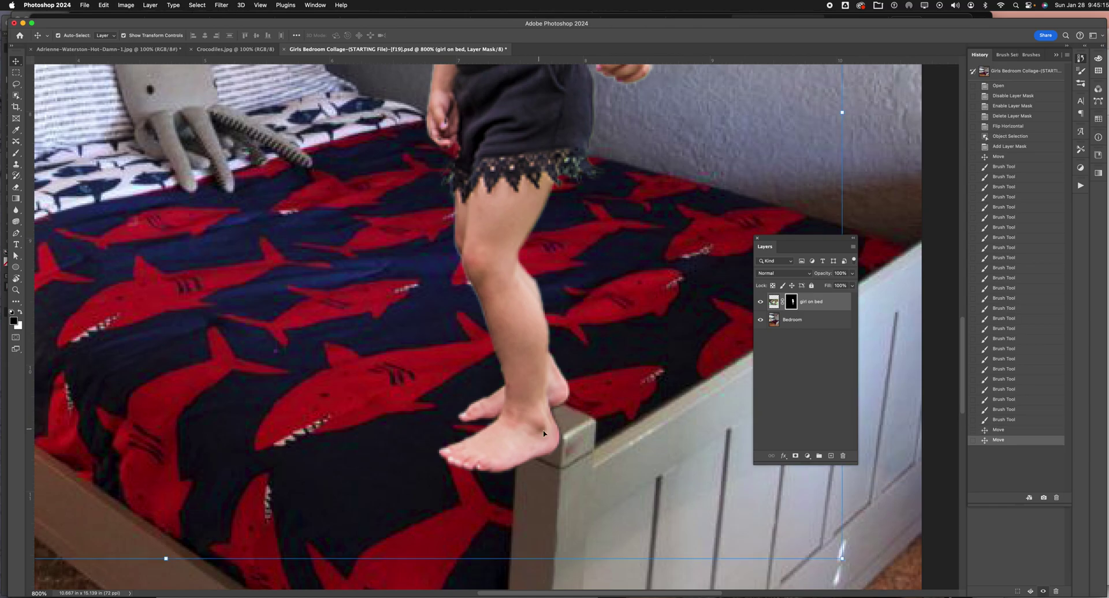
key("b")
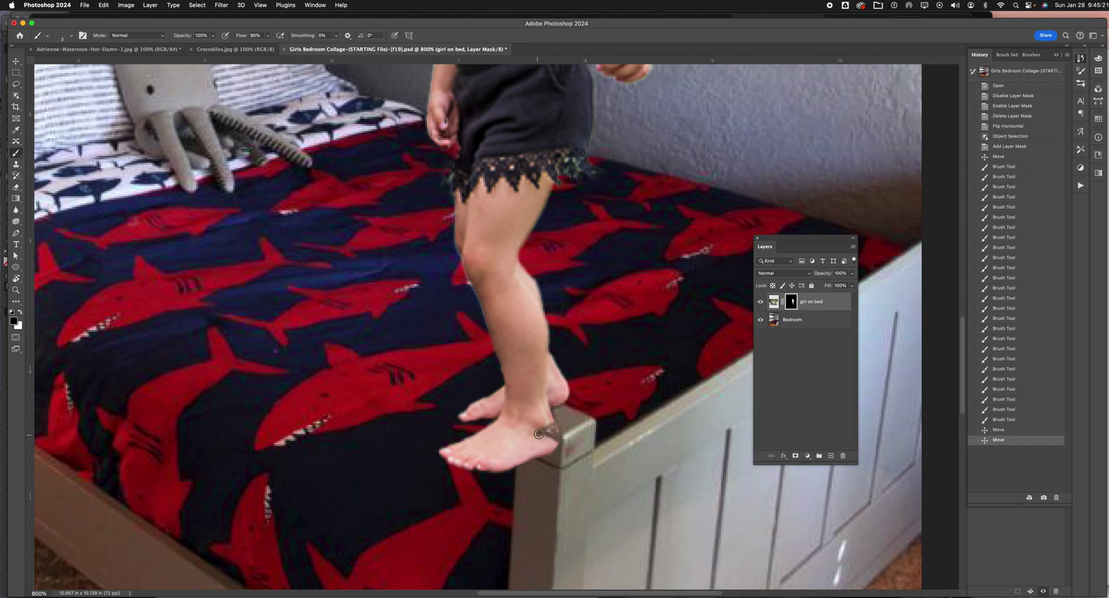
left_click(563, 437)
scroll(601, 418, "left", 2)
right_click(601, 418)
left_click_drag(595, 448, 599, 448)
left_click(563, 420)
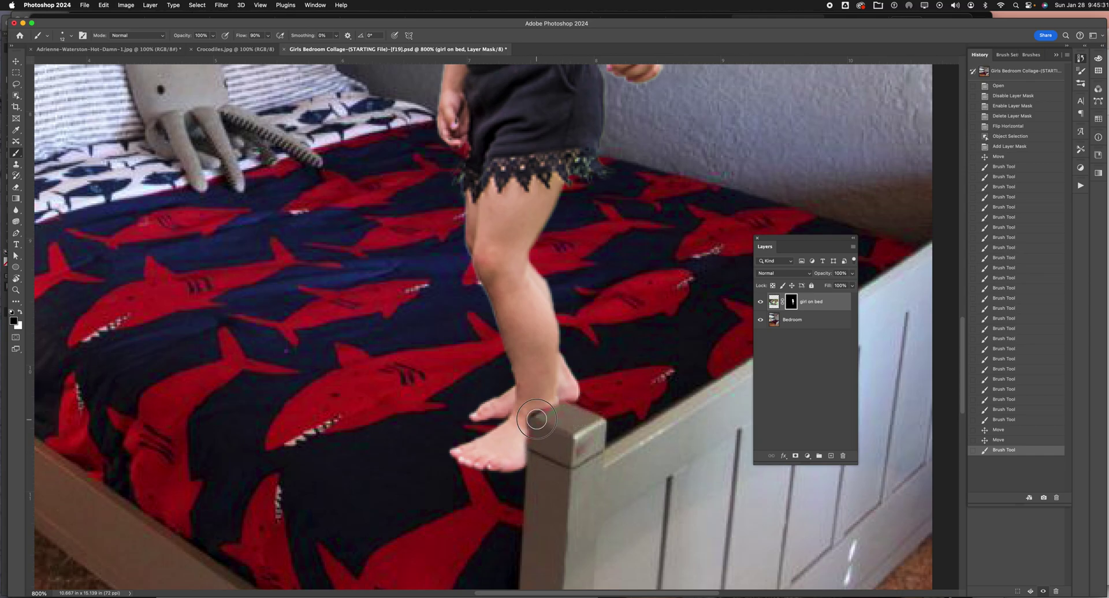
mouse_move(539, 420)
left_mouse_down()
mouse_move(562, 409)
mouse_move(545, 422)
mouse_move(539, 456)
left_mouse_up()
Paint white with a 4 px brush to refine the foot and heel edge above the post top
key("x")
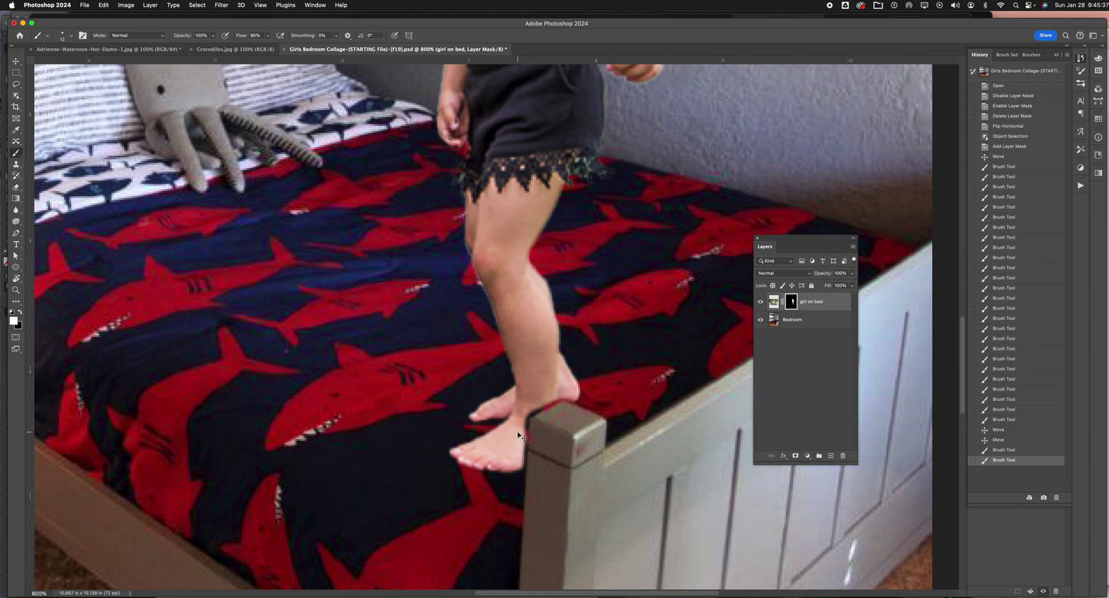
scroll(517, 432, "up", 5)
left_click_drag(557, 440, 531, 228)
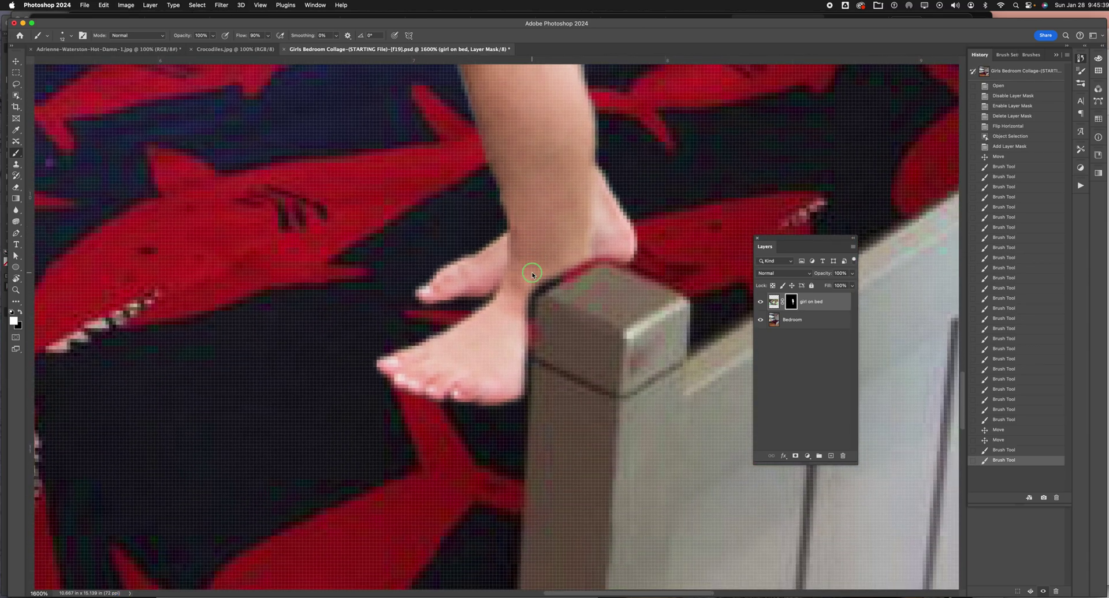
right_click(533, 272)
left_click_drag(581, 297, 580, 296)
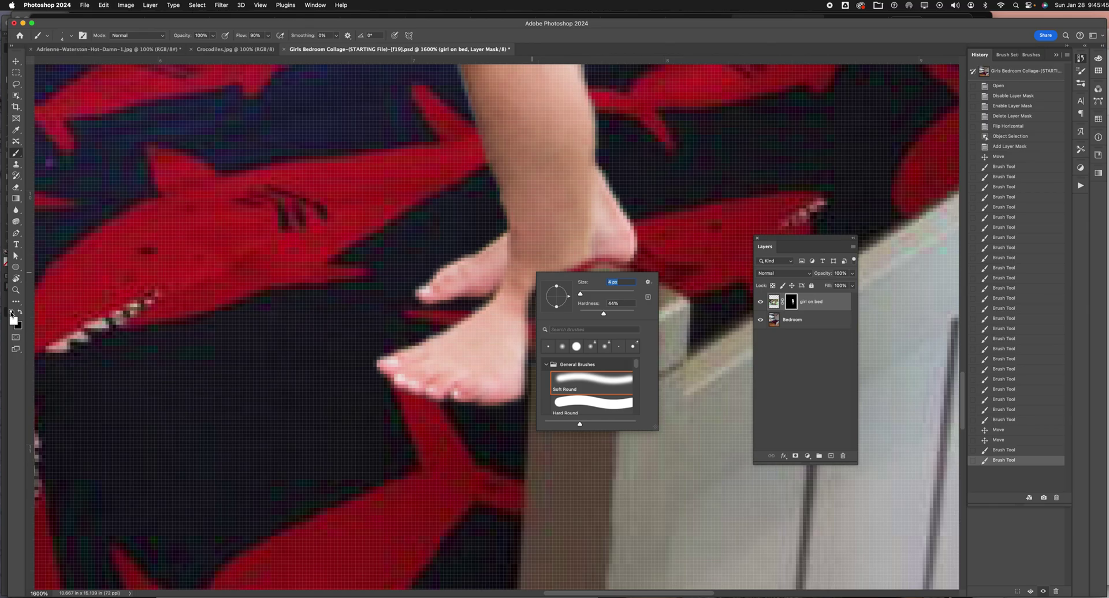
left_click(492, 342)
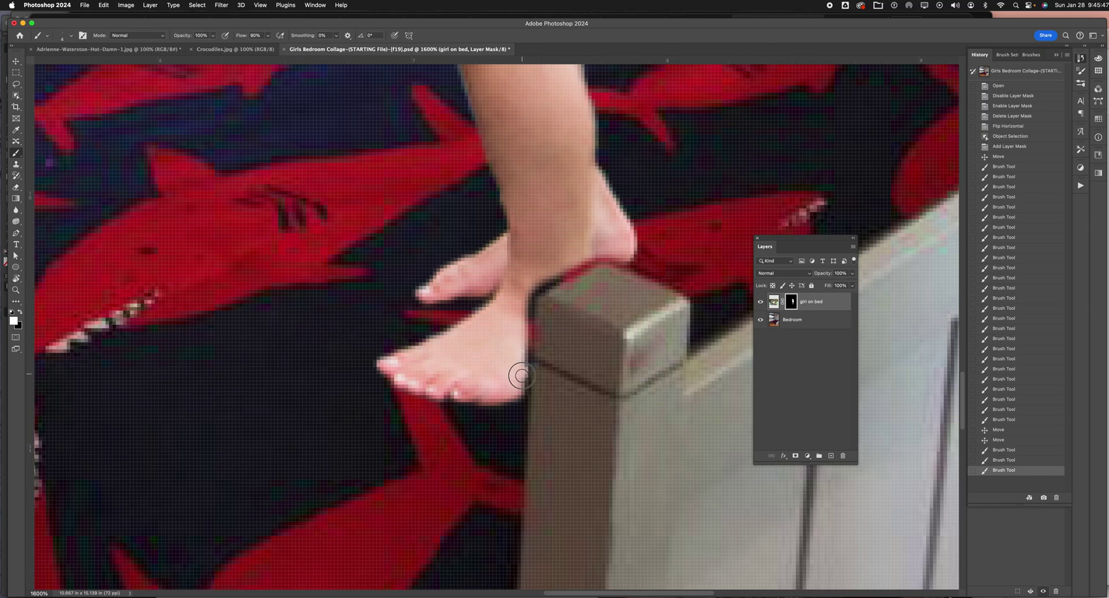
mouse_move(522, 363)
left_mouse_down()
mouse_move(528, 296)
mouse_move(519, 372)
left_mouse_up()
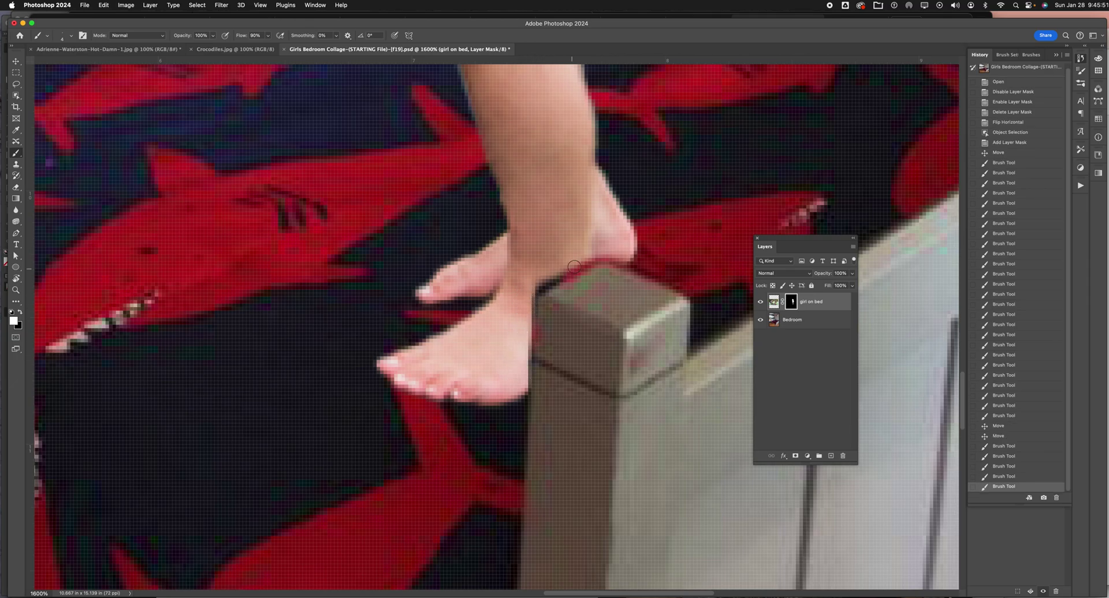
left_click_drag(588, 257, 523, 295)
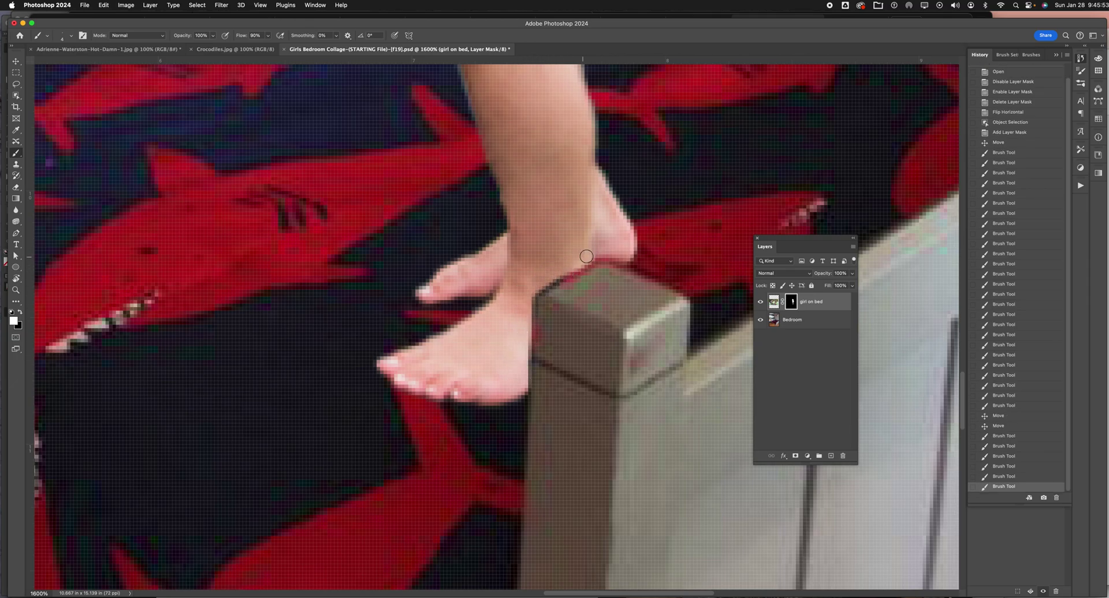
left_click_drag(573, 267, 521, 299)
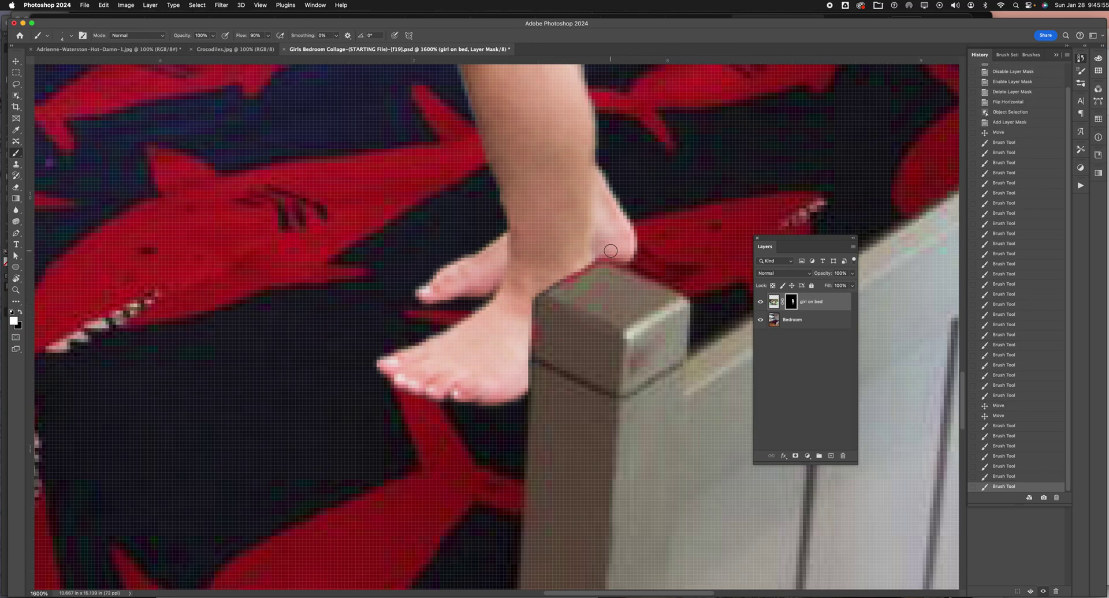
mouse_move(604, 247)
left_mouse_down()
mouse_move(527, 294)
mouse_move(578, 267)
mouse_move(528, 300)
mouse_move(520, 379)
left_mouse_up()
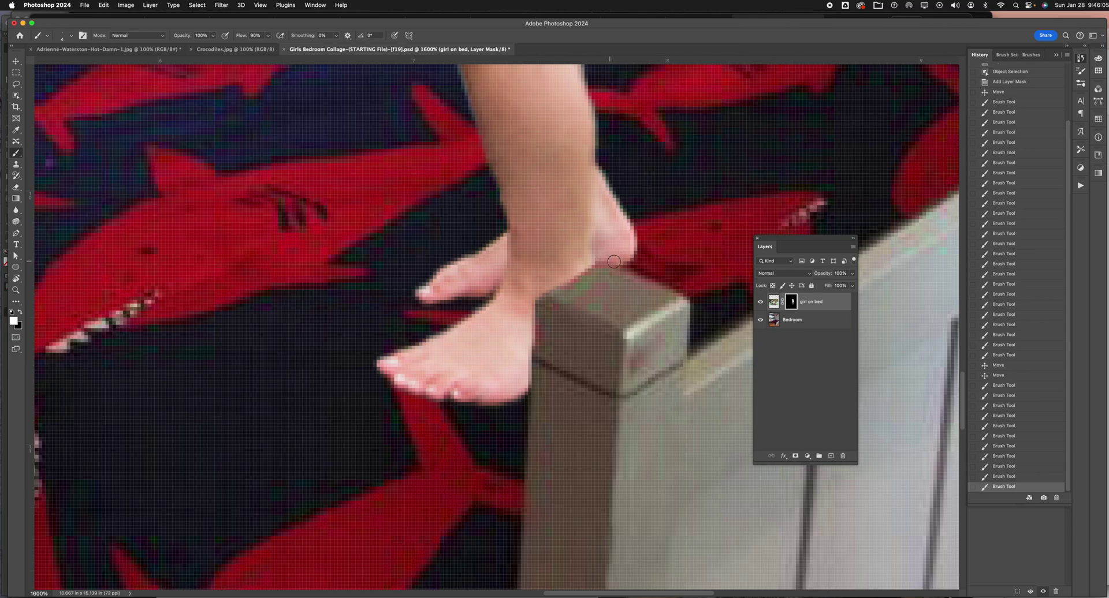
mouse_move(609, 259)
left_mouse_down()
mouse_move(590, 258)
mouse_move(598, 254)
mouse_move(612, 256)
mouse_move(534, 289)
mouse_move(515, 314)
left_mouse_up()
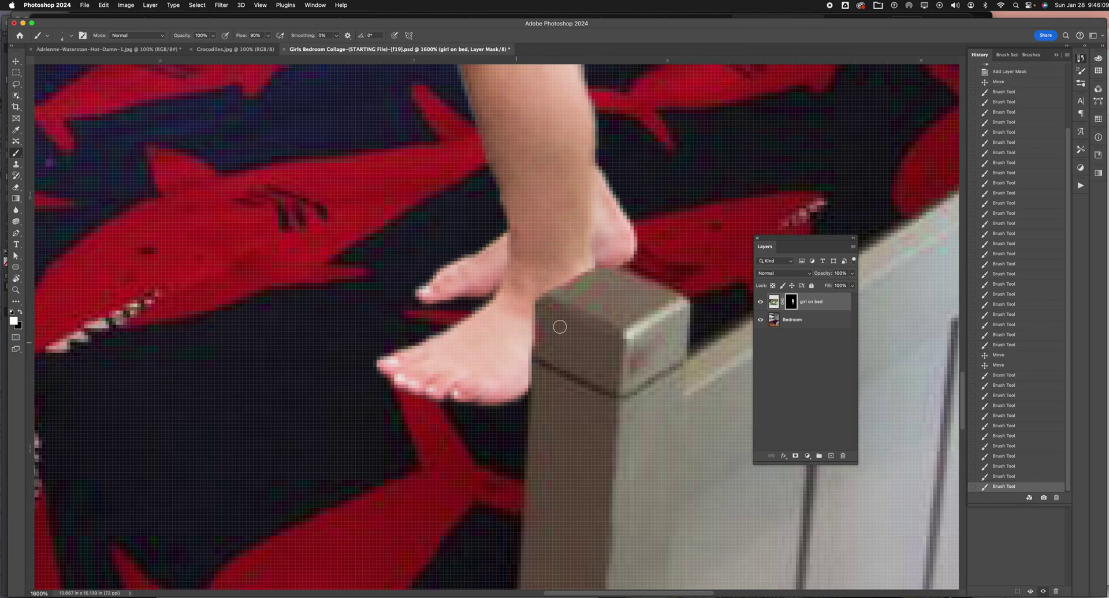
key("super+minus")
key("super+minus")
key("super+minus")
key("super+minus")
key("super+minus")
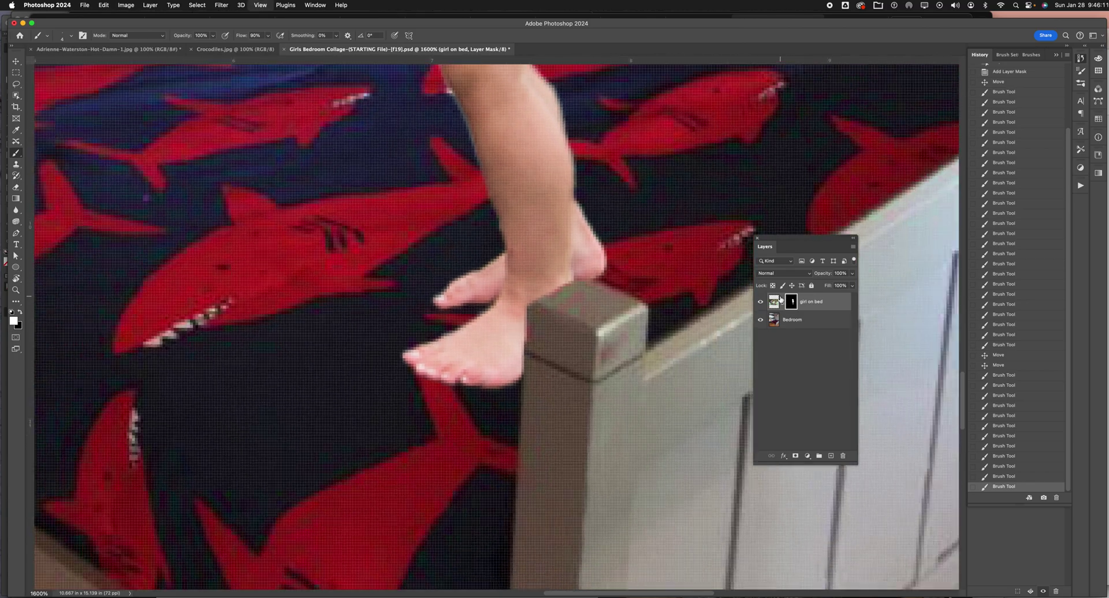
Fit the collage, select all of Crocodiles.jpg, and return to the Girls Bedroom Collage document
key("super+minus")
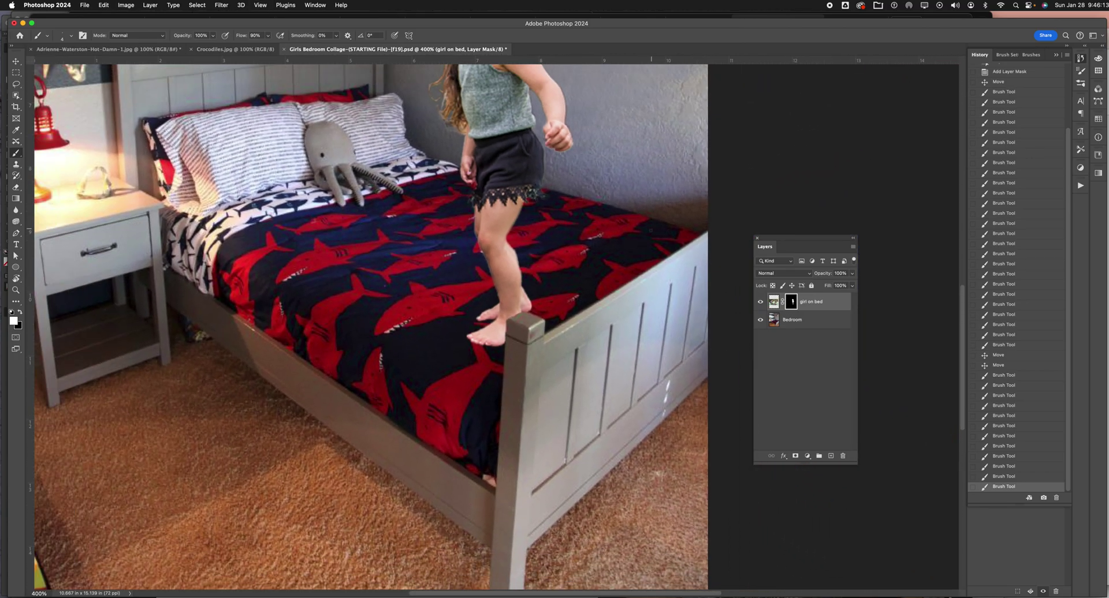
left_click_drag(606, 300, 611, 413)
key("super+0")
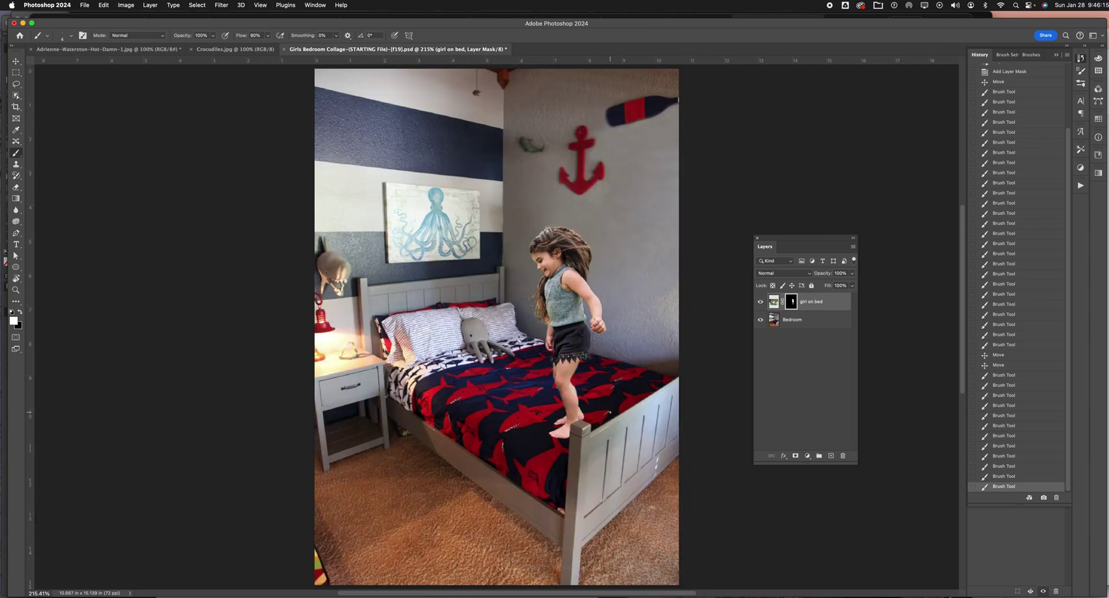
left_click(242, 51)
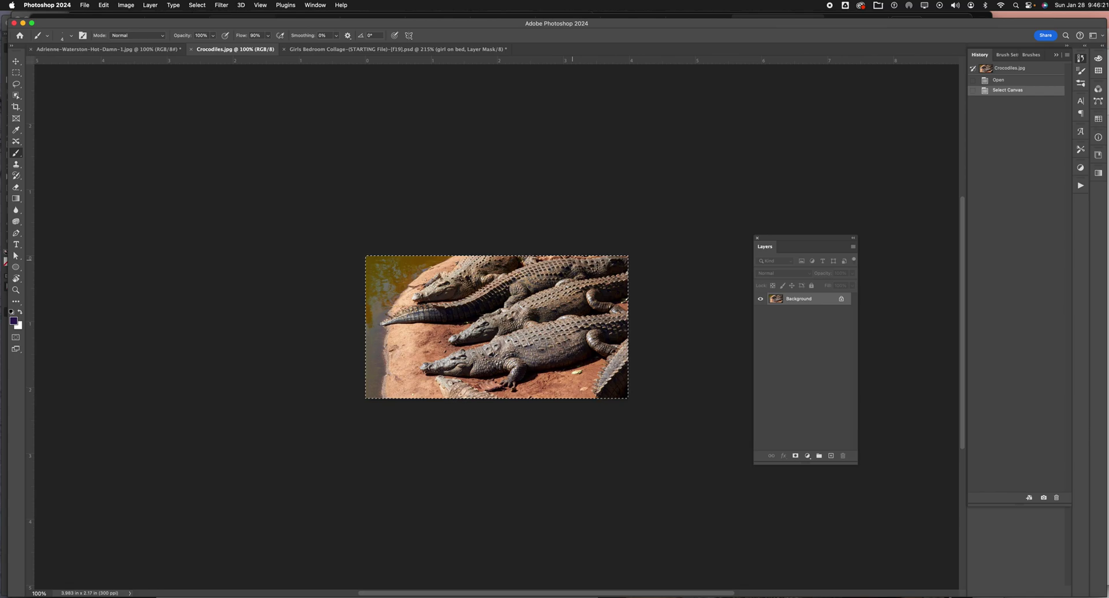
key("super+a")
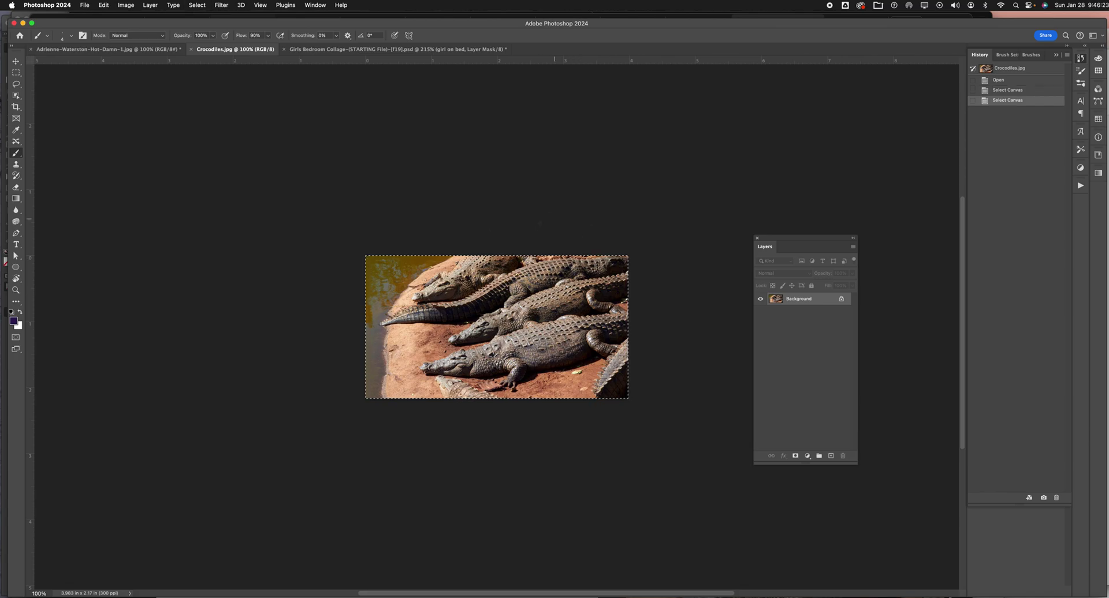
left_click(335, 49)
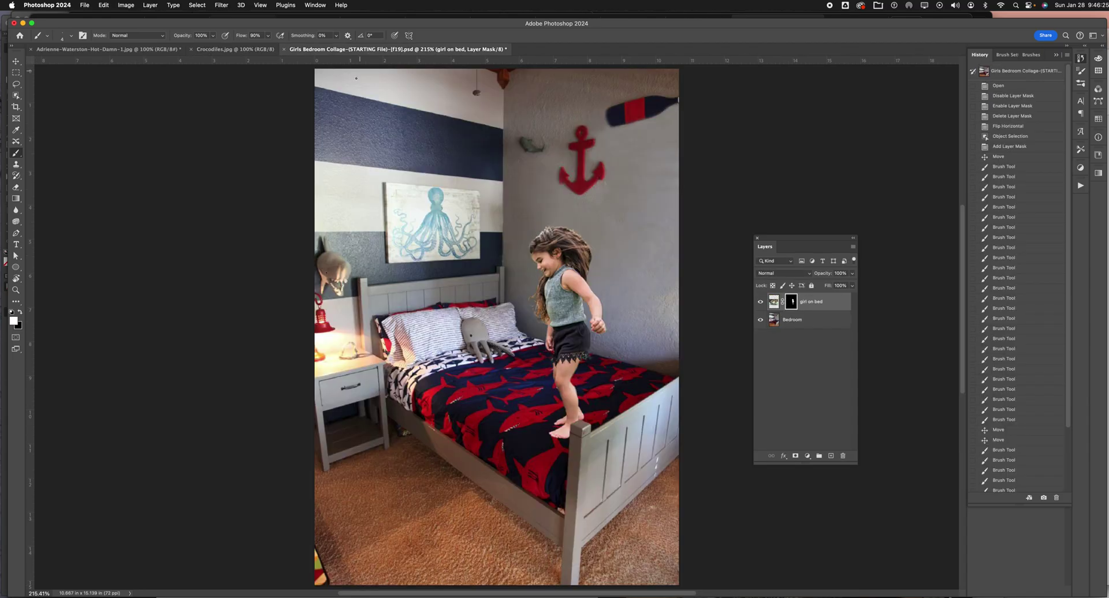
Paste the crocodiles as a new layer and flip it horizontally
key("super+v")
key("v")
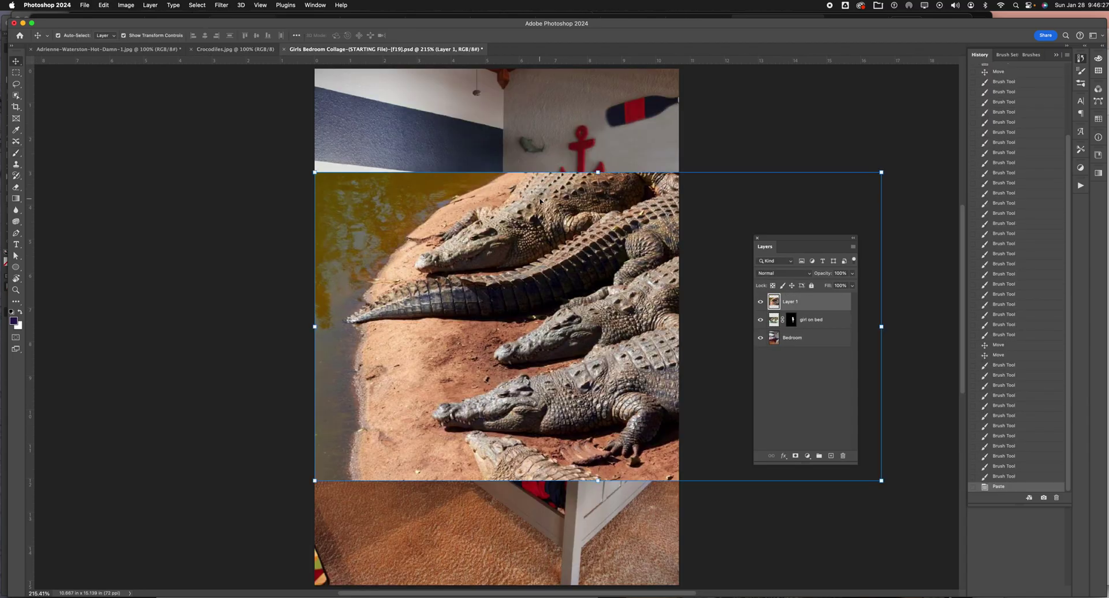
left_click(103, 5)
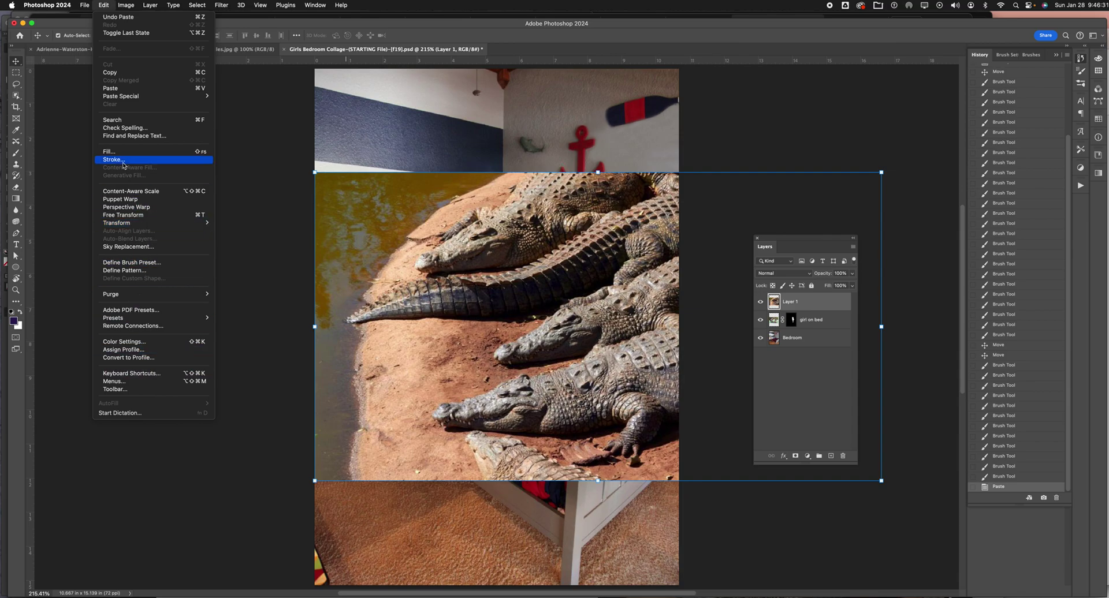
mouse_move(138, 224)
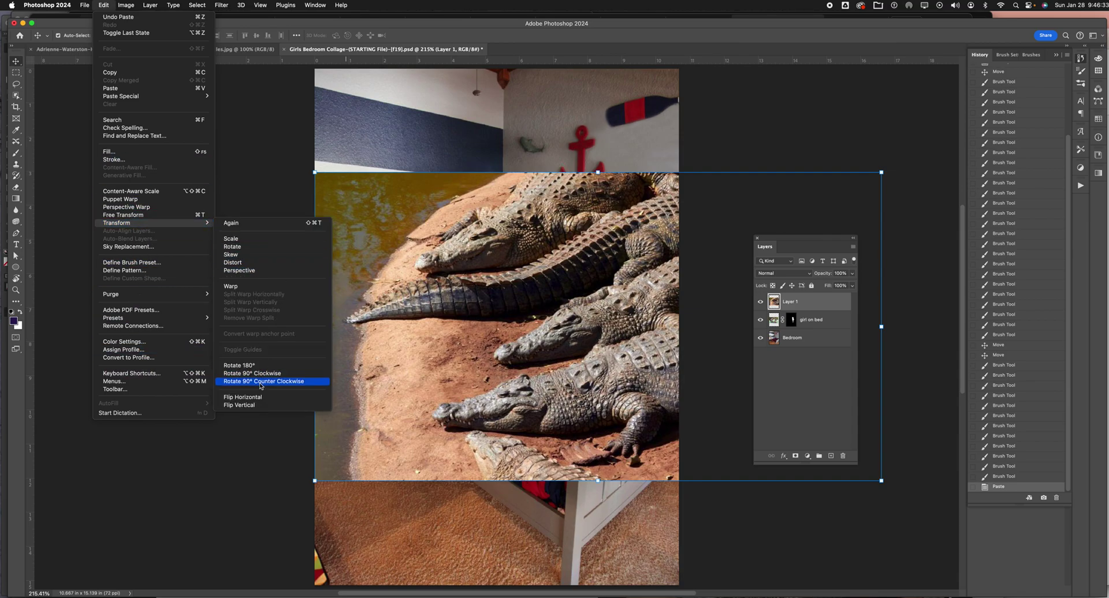
left_click(243, 397)
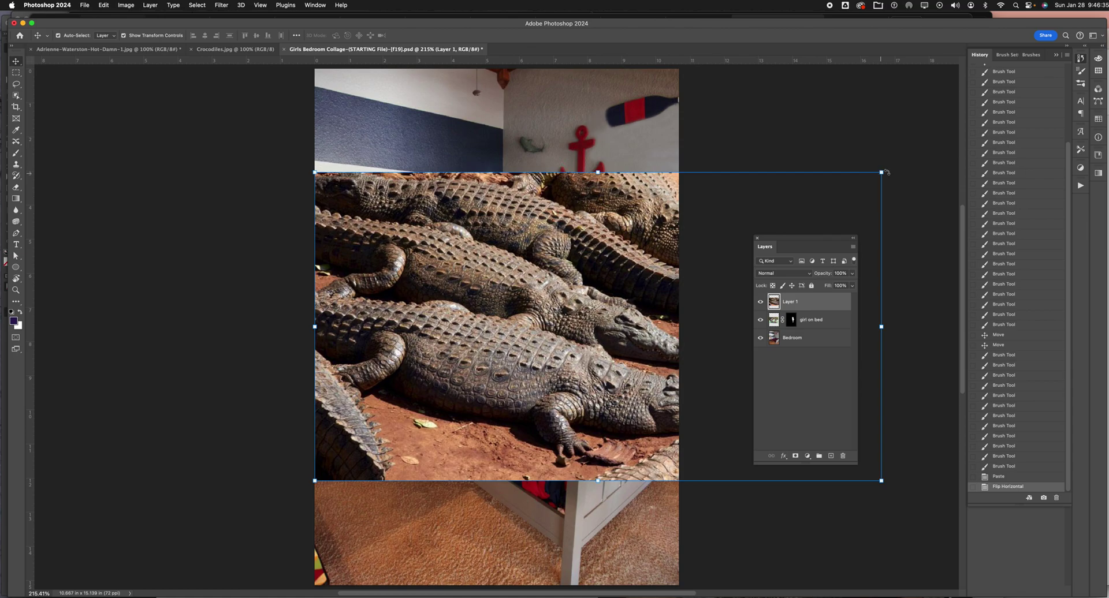
Rotate the crocodile layer about -18°, scale it to 58.5%, and move it down-left
left_click(896, 166)
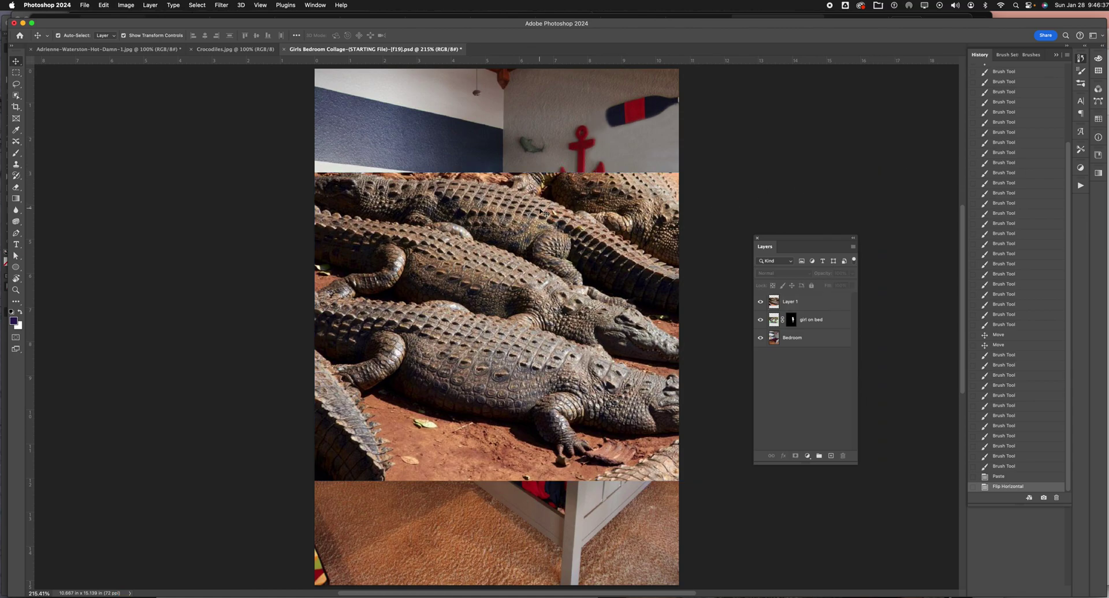
left_click(542, 213)
left_click_drag(891, 167, 825, 84)
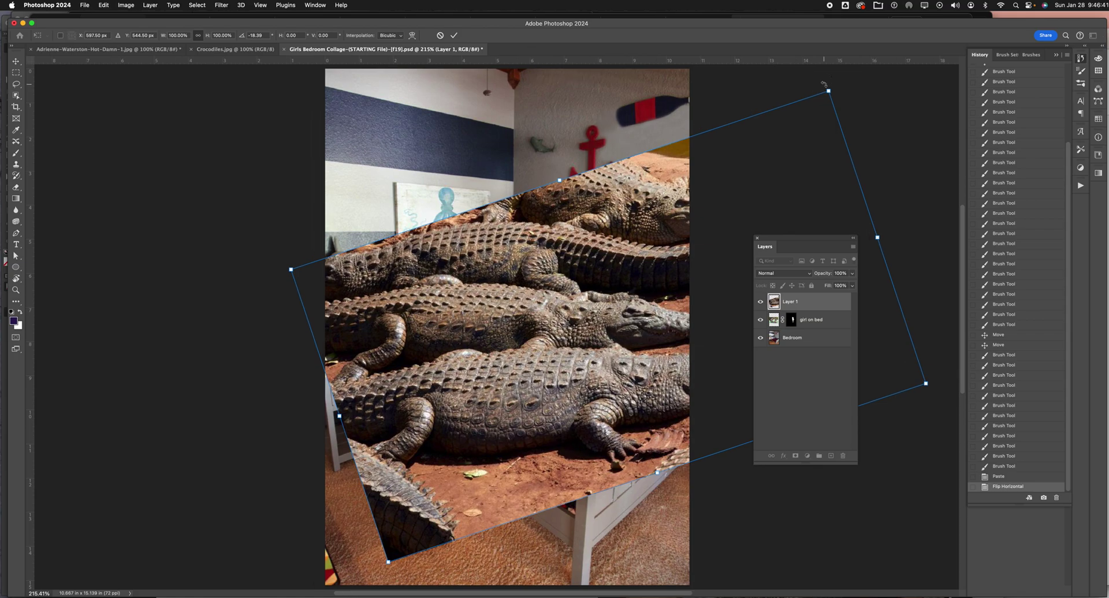
key("super+minus")
key("super+minus")
left_click_drag(651, 217, 566, 309)
left_click_drag(506, 390, 451, 435)
key("super+plus")
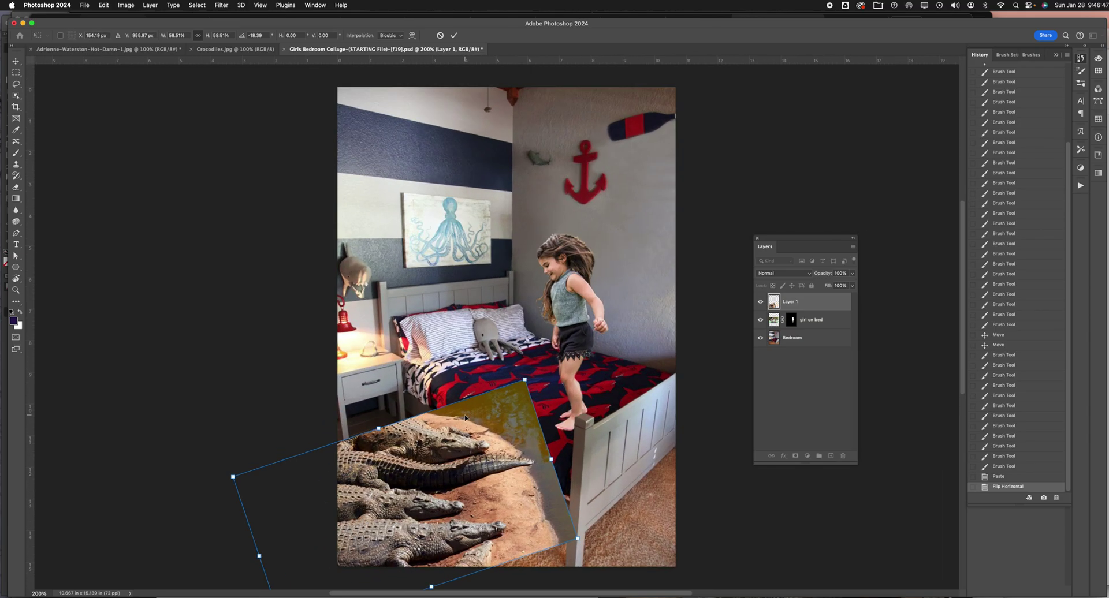
scroll(449, 523, "down", 5)
left_click_drag(444, 449, 431, 452)
Read the PDF's Clone Stamp and Content-Aware Fill instructions, then return to Photoshop
key("super+Tab")
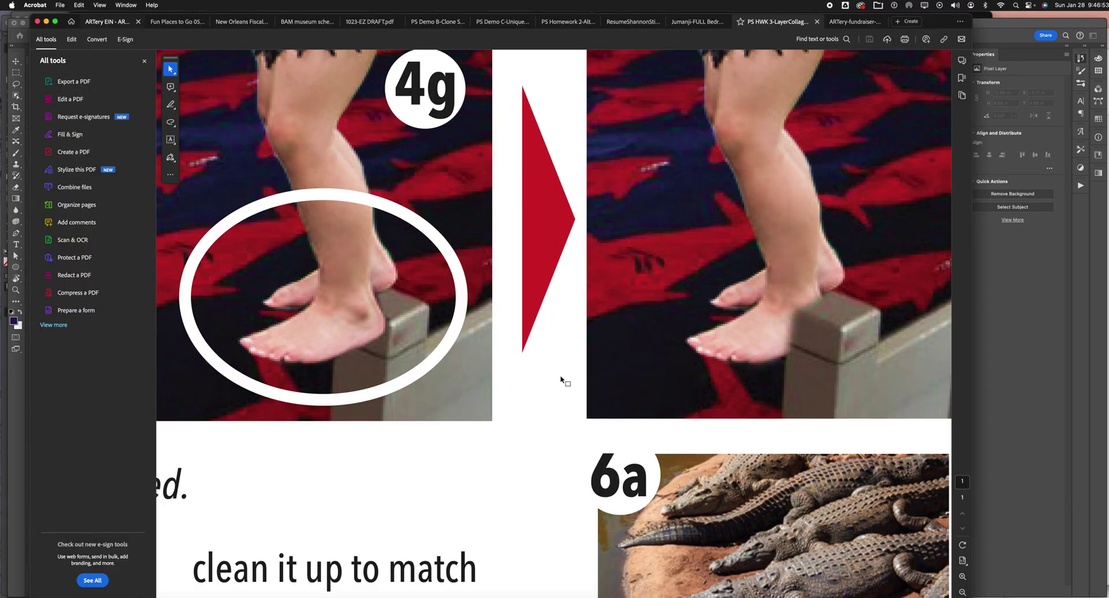
scroll(577, 383, "down", 15)
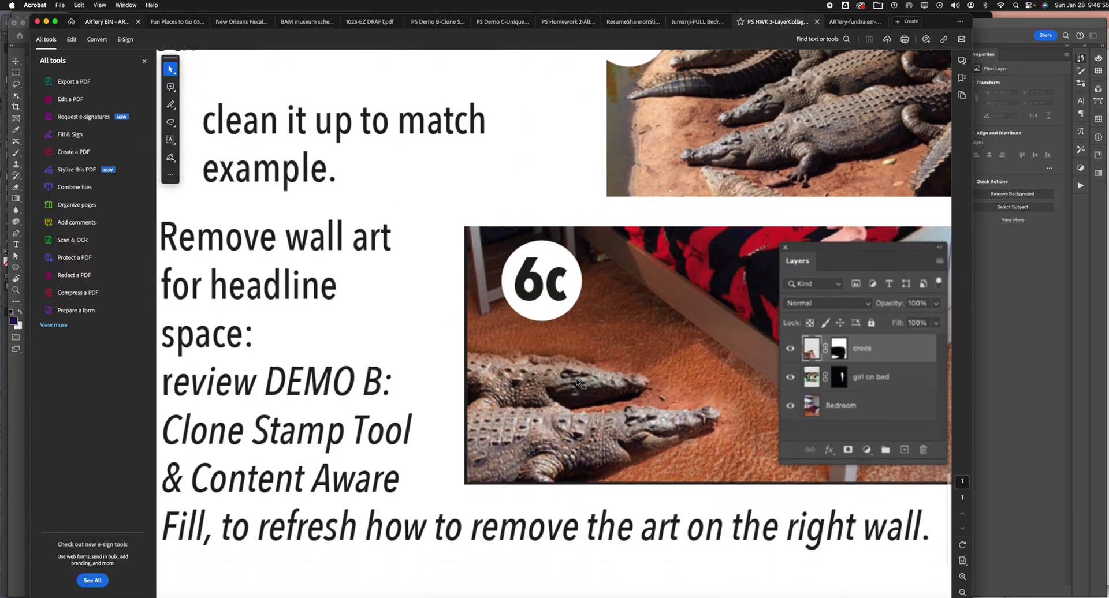
scroll(576, 380, "down", 2)
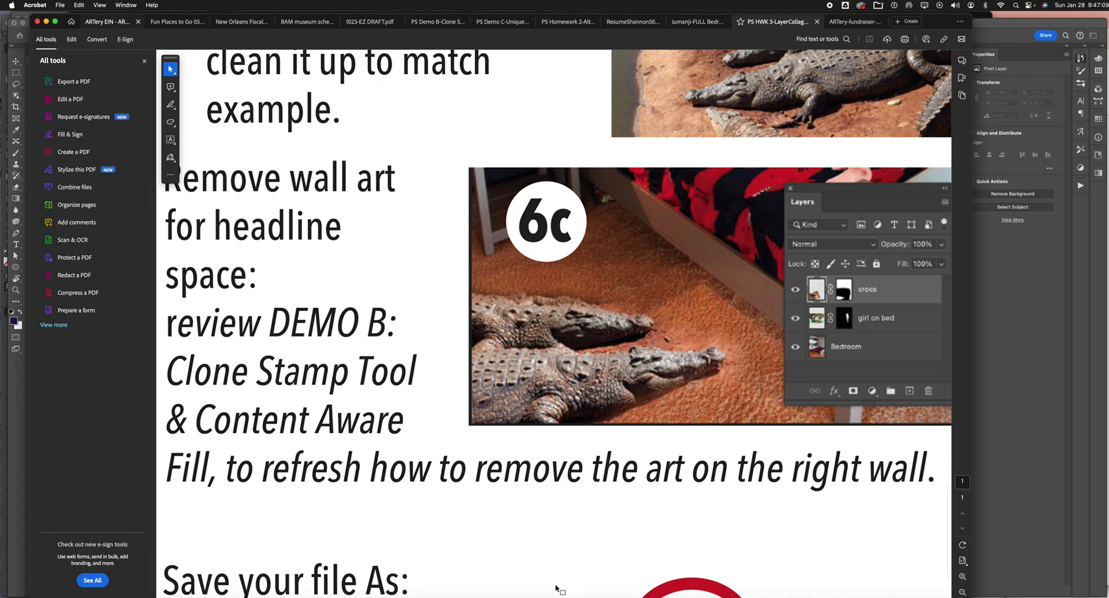
left_click(522, 594)
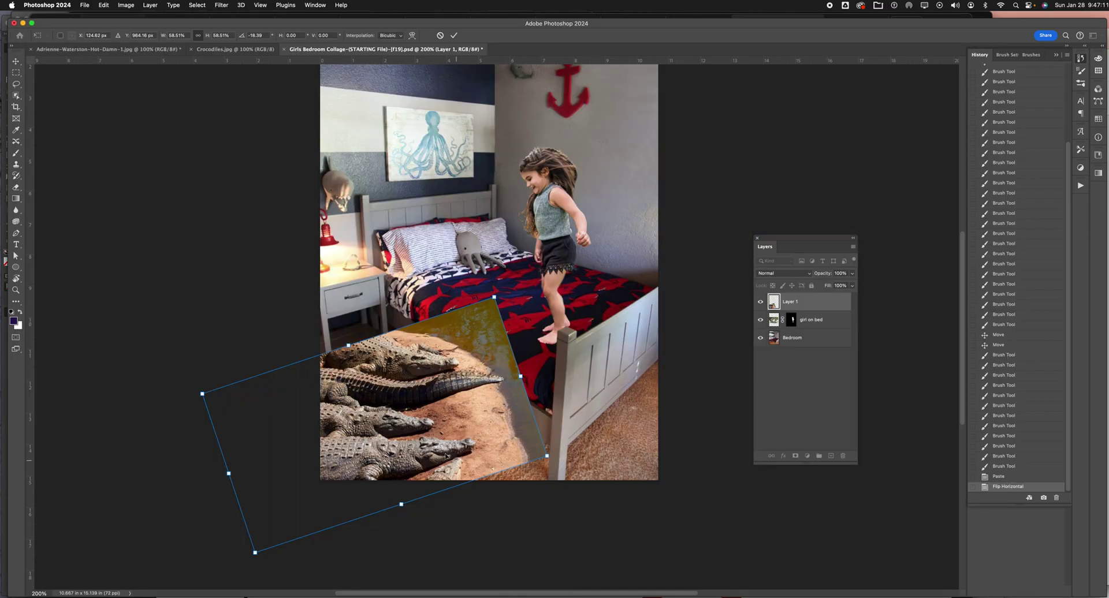
Nudge and slightly enlarge the crocodile layer on the floor, toggling its visibility to compare
left_click_drag(454, 456, 455, 453)
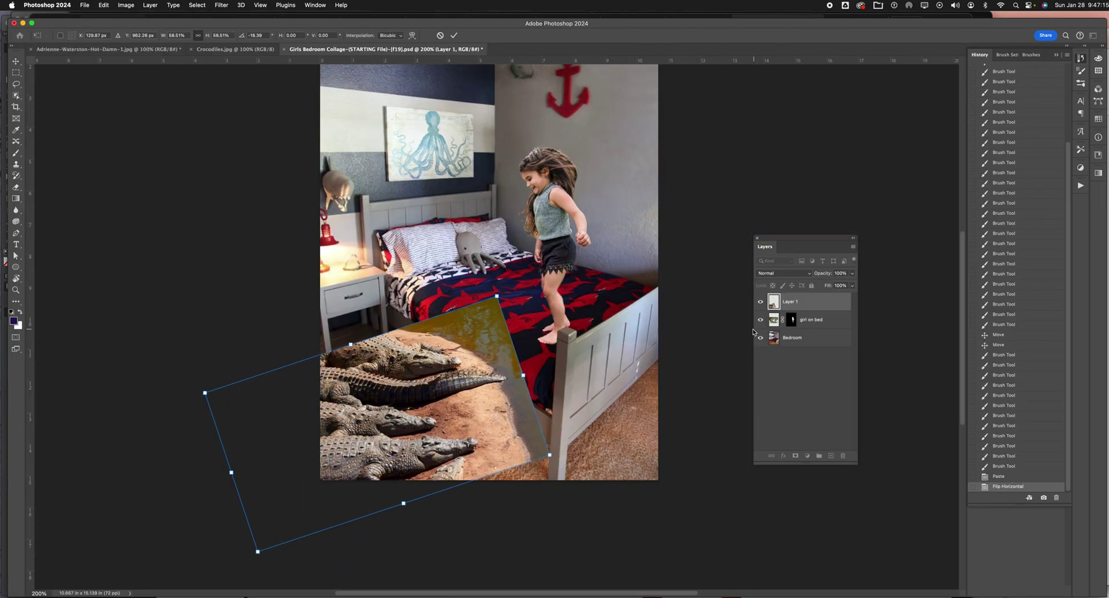
left_click(761, 302)
left_click(760, 302)
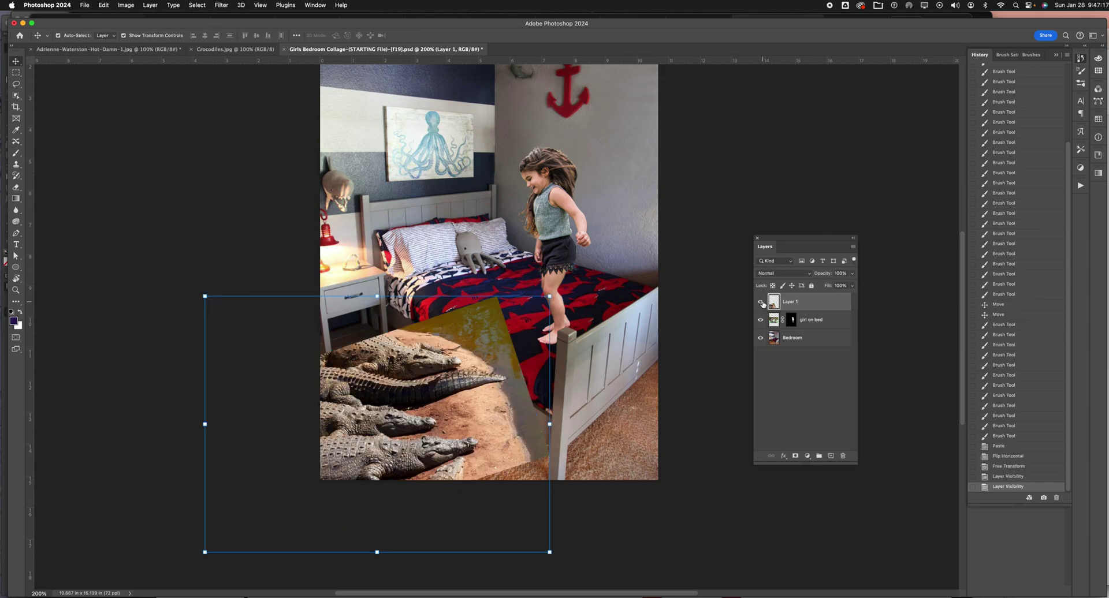
mouse_move(470, 415)
left_mouse_down()
mouse_move(472, 402)
mouse_move(475, 415)
left_mouse_up()
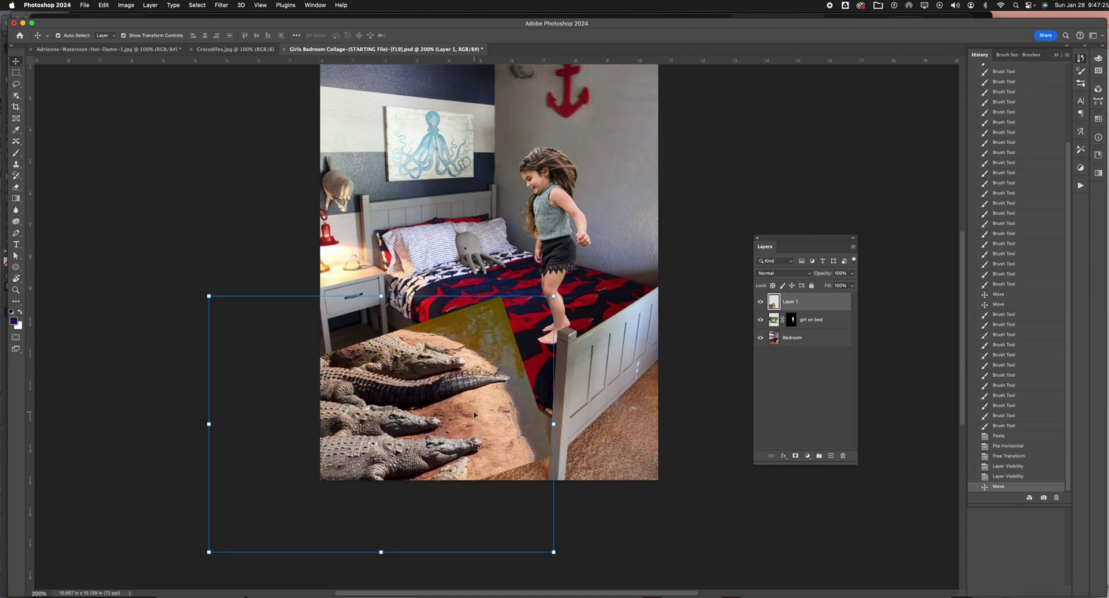
left_click_drag(208, 296, 202, 291)
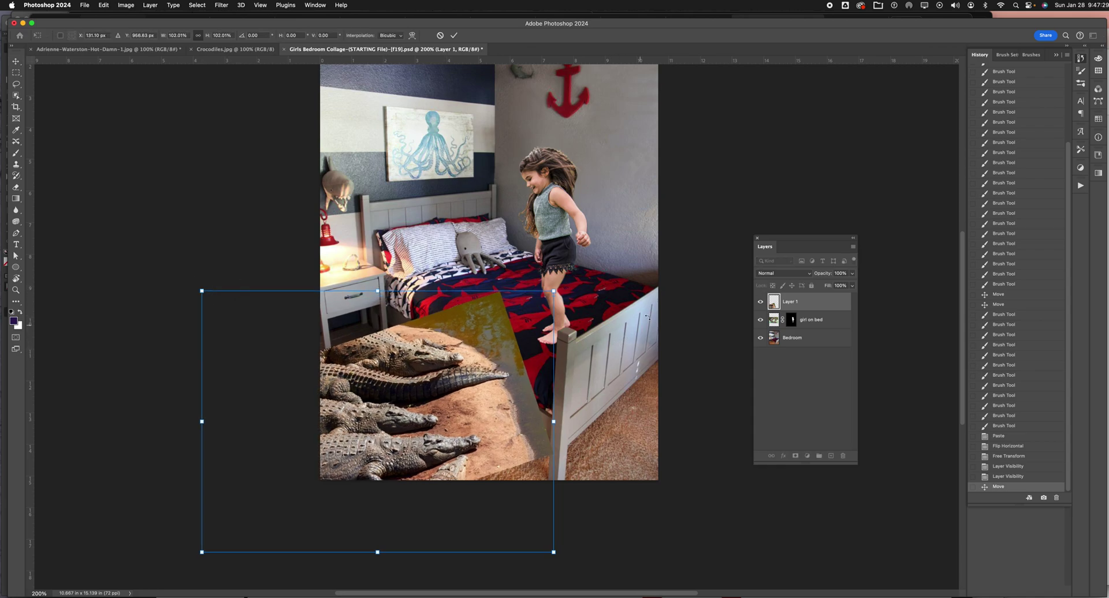
left_click(760, 302)
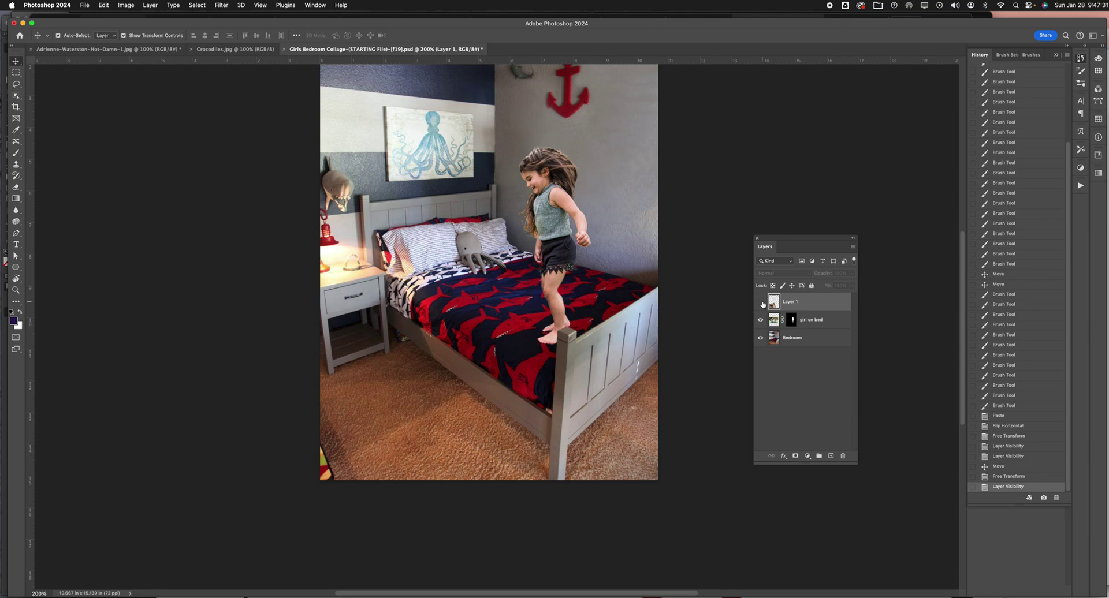
left_click(760, 302)
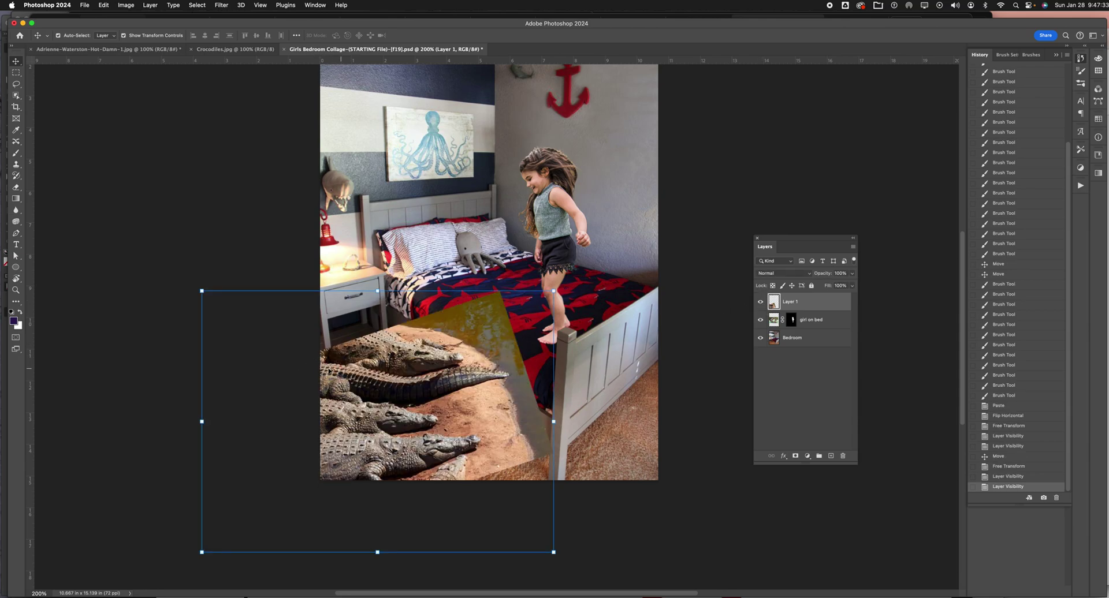
Enlarge the crocodiles to about 105%, fine-tune their position, and commit the transform
left_click_drag(201, 290, 191, 283)
left_click_drag(376, 402, 377, 408)
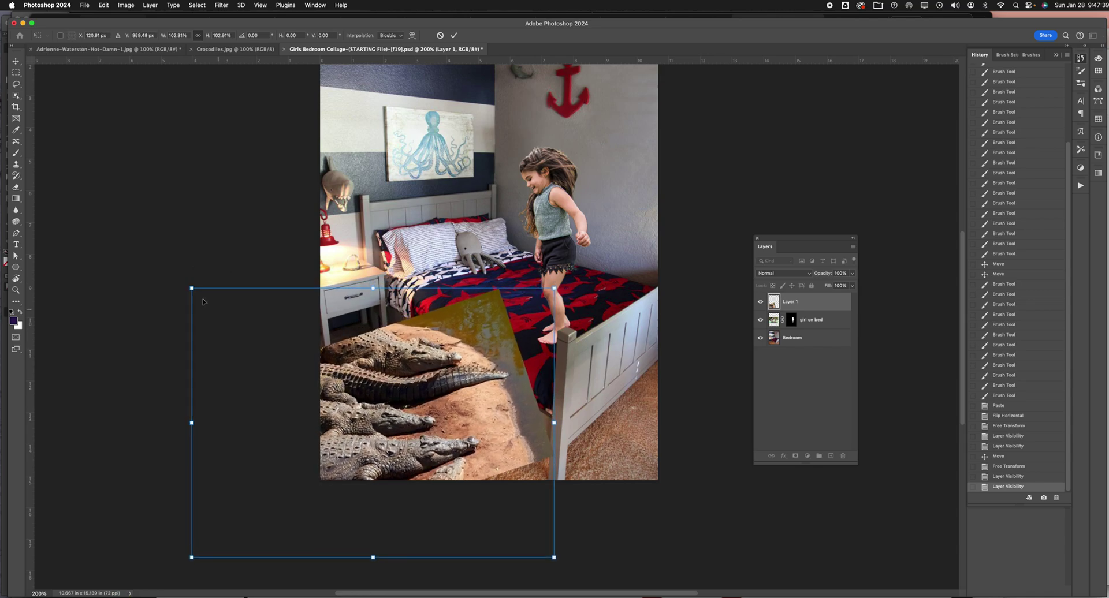
left_click_drag(192, 289, 187, 285)
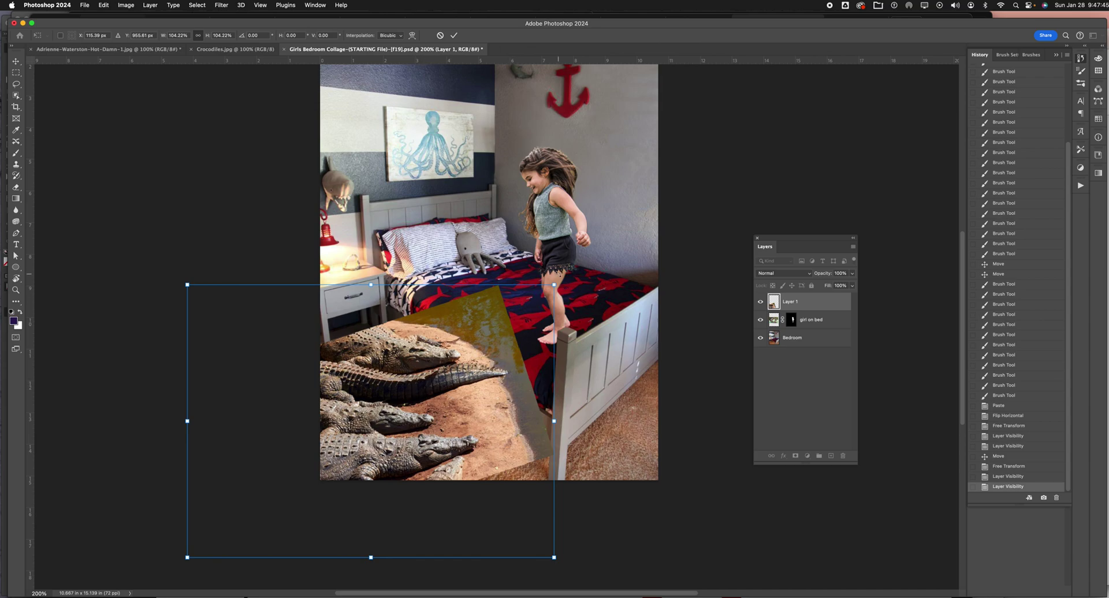
left_click_drag(554, 285, 555, 283)
left_click_drag(559, 280, 558, 282)
left_click_drag(446, 397, 442, 398)
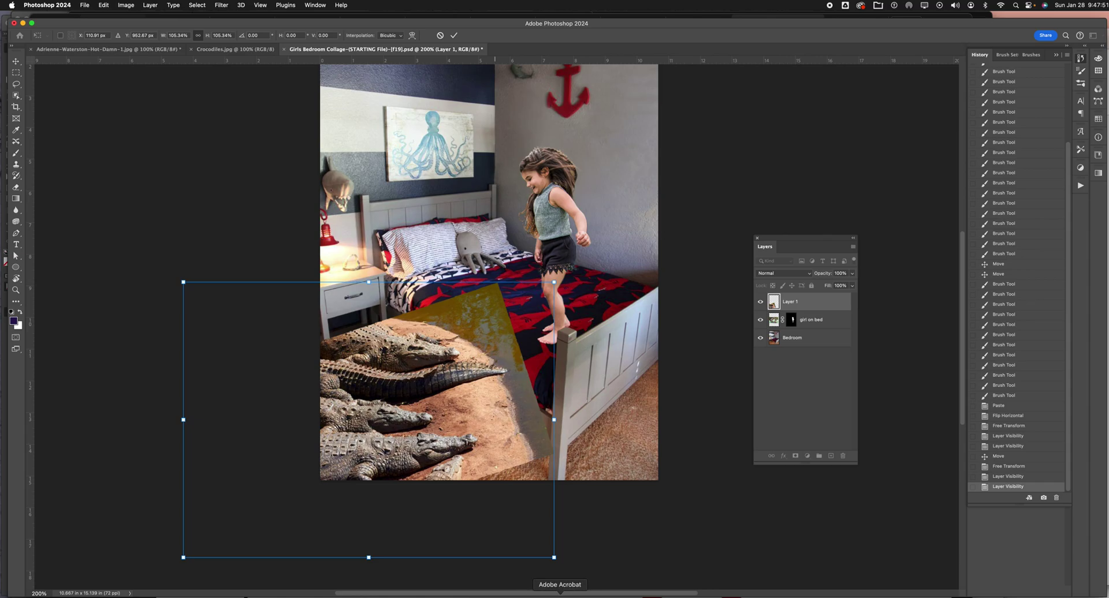
left_click(557, 586)
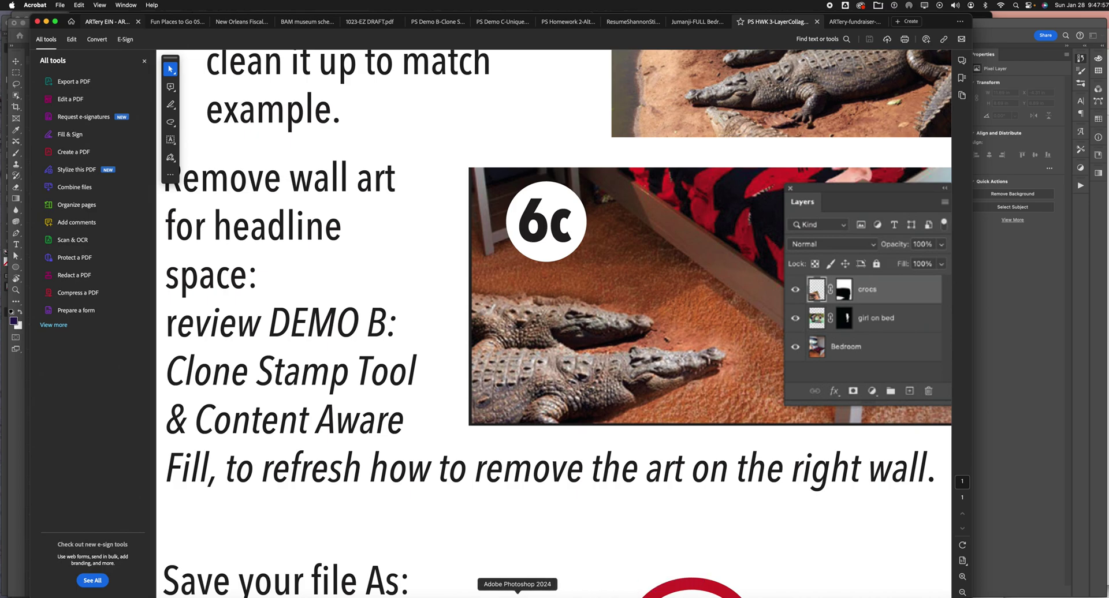
left_click(514, 587)
left_click_drag(380, 453, 383, 452)
key("Return")
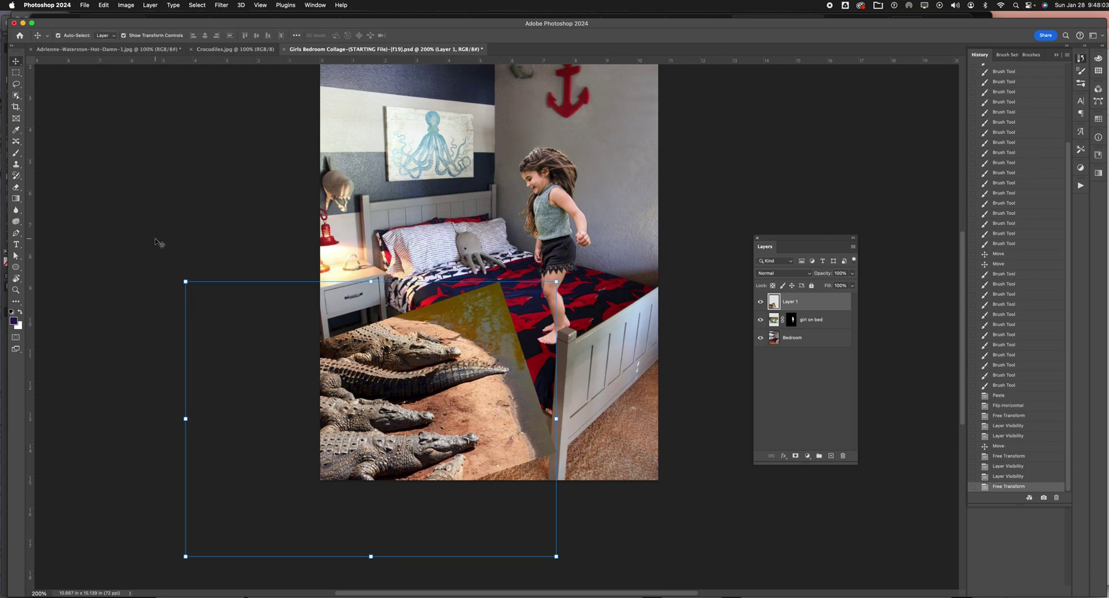
Select the two bottom crocodiles with Object Selection and add a layer mask from them
left_click(17, 97)
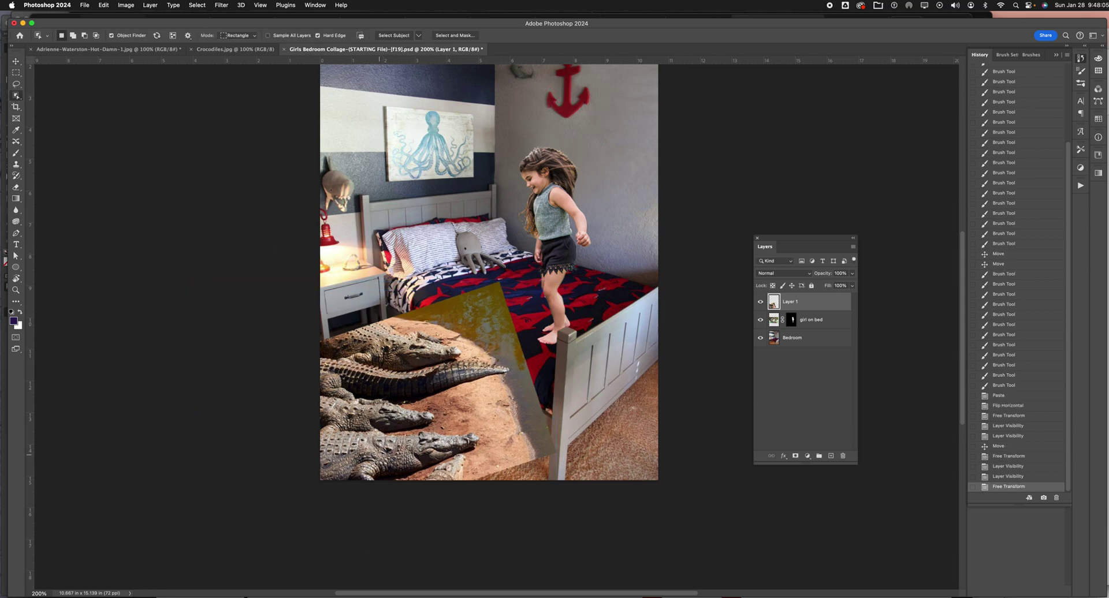
left_click(369, 448)
left_click(348, 415, "shift")
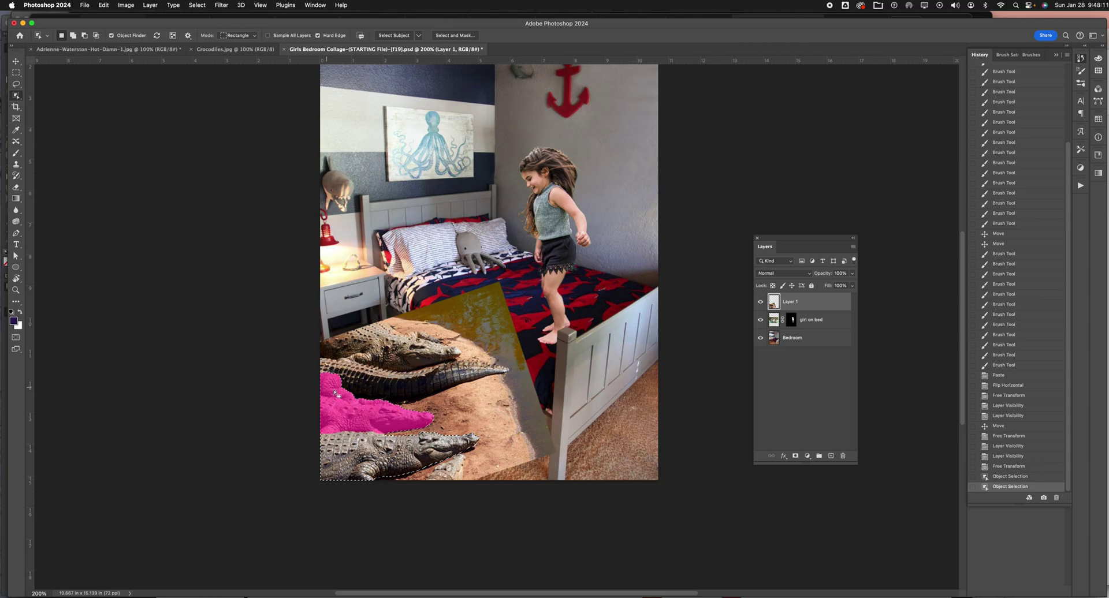
left_click(796, 456)
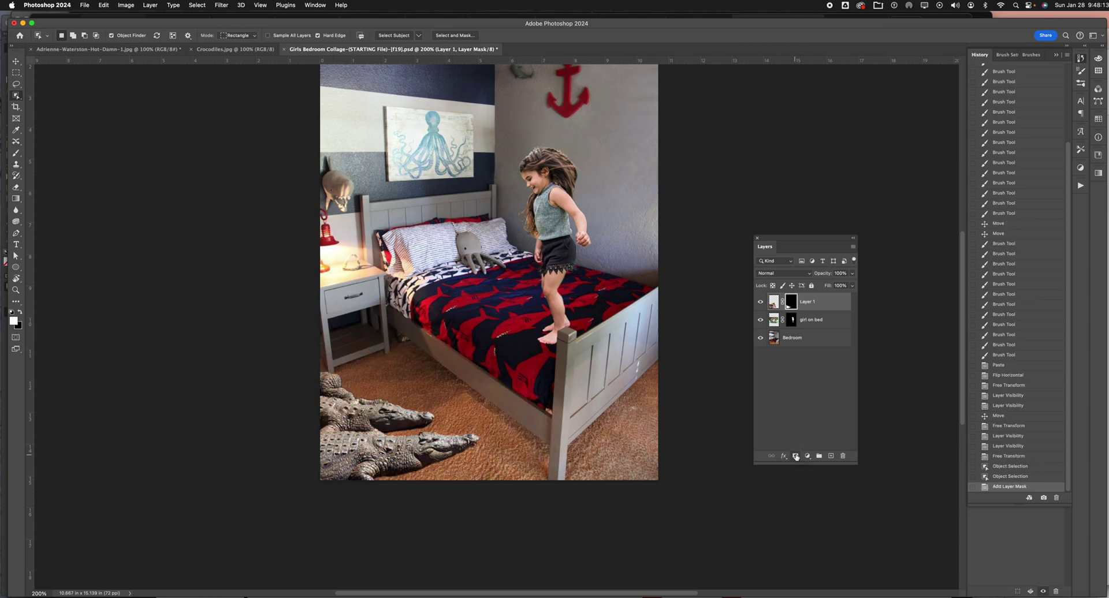
scroll(445, 376, "up", 5)
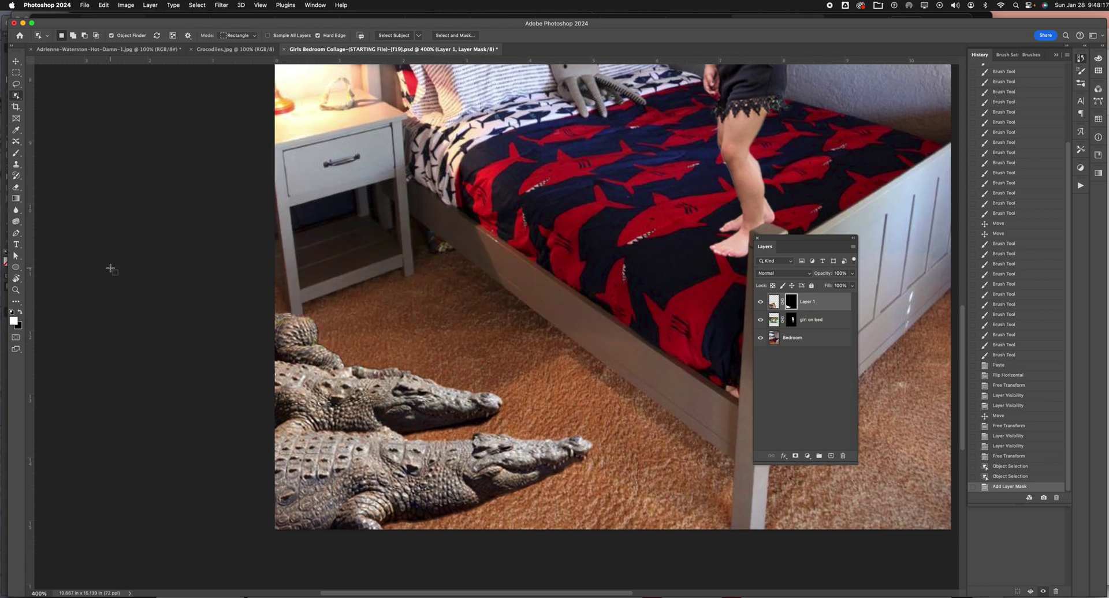
Paint black on the crocodile mask to hide the upper-left back edges
key("b")
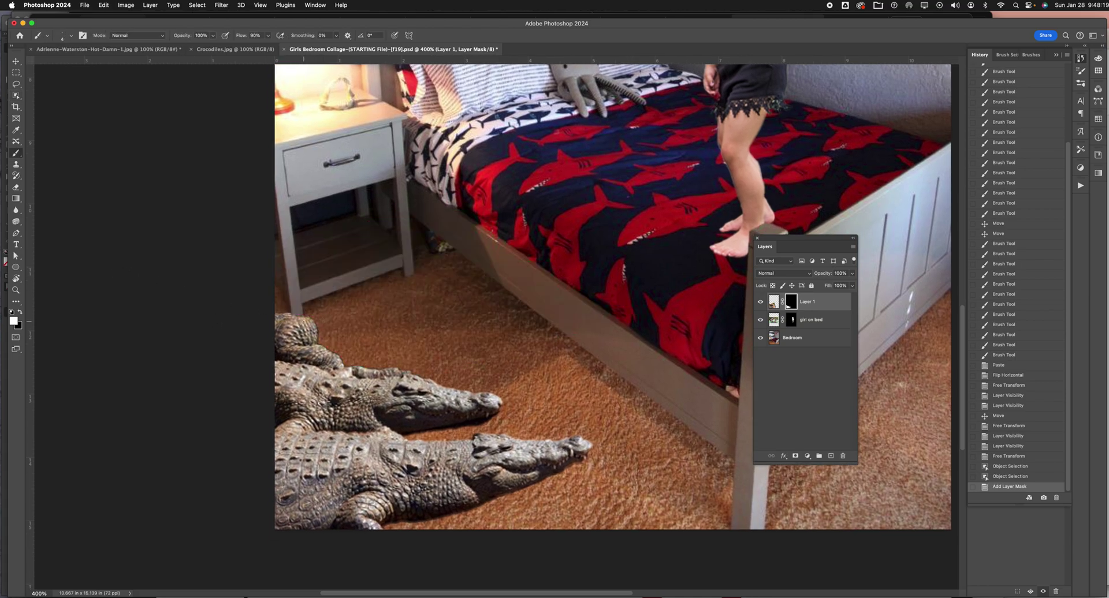
right_click(318, 321)
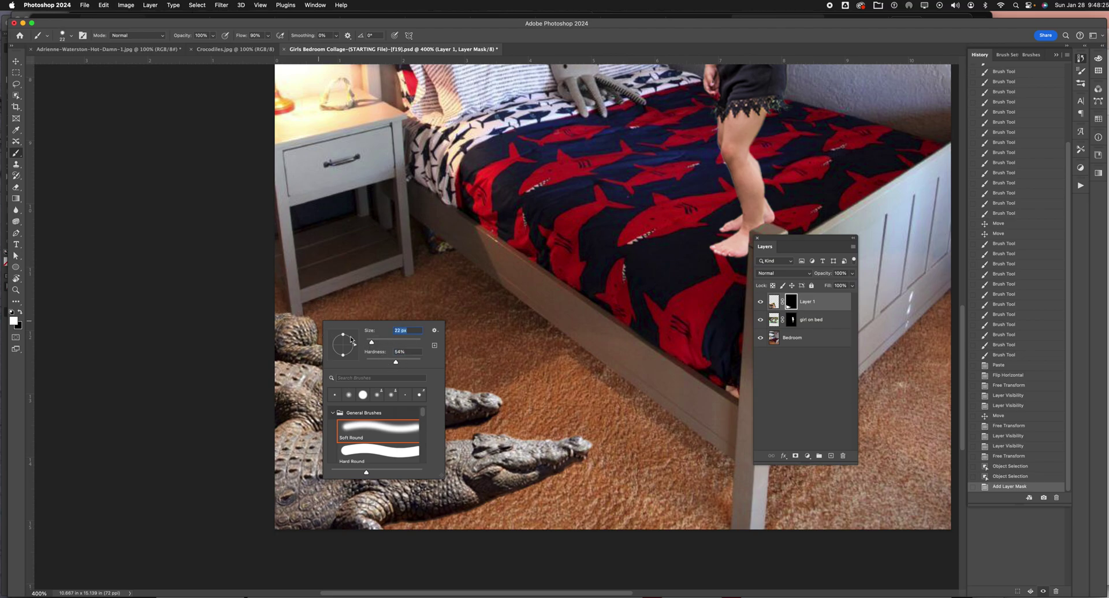
left_click_drag(296, 325, 300, 324)
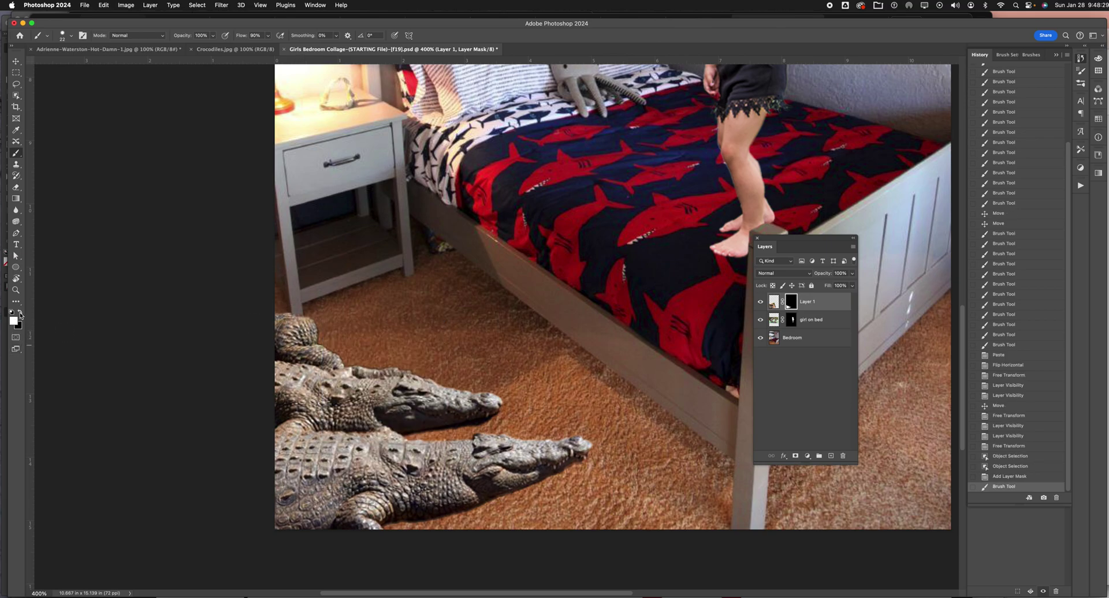
mouse_move(303, 322)
left_mouse_down()
mouse_move(286, 317)
mouse_move(314, 321)
mouse_move(300, 339)
mouse_move(338, 351)
mouse_move(267, 345)
mouse_move(277, 349)
left_mouse_up()
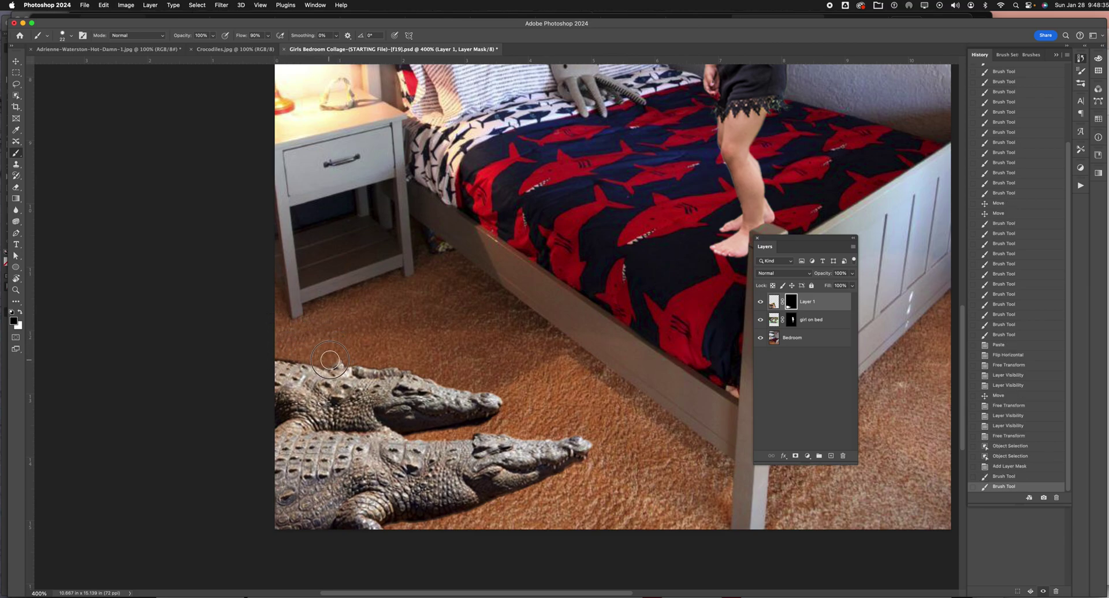
left_click_drag(344, 356, 309, 358)
With a 0% hardness white brush, reveal the mask between the crocodiles and along the lower snout
key("x")
key("bracketright")
key("bracketright")
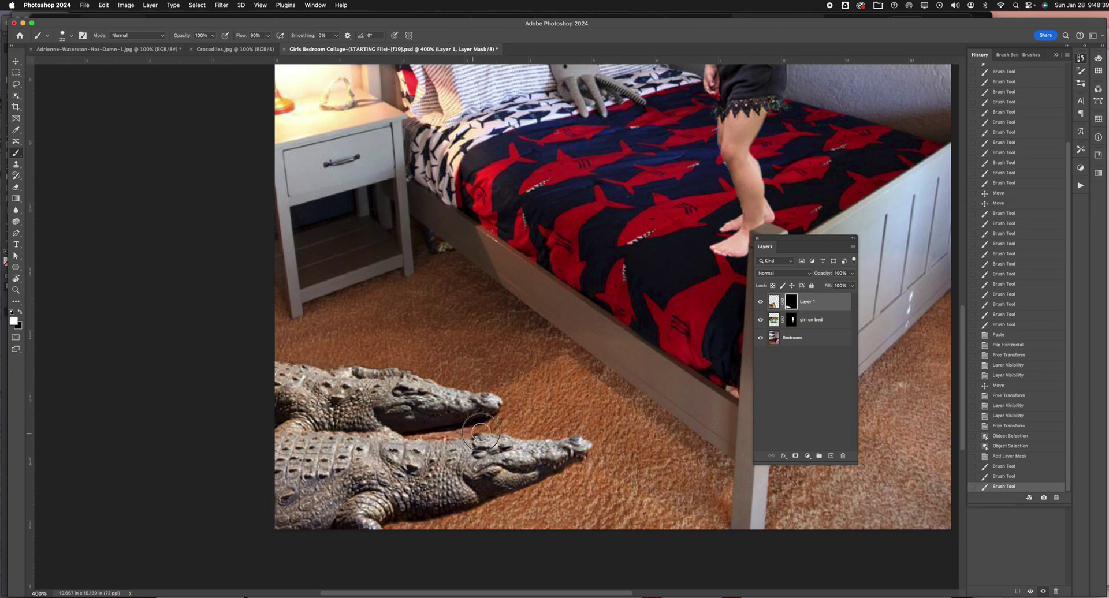
mouse_move(514, 406)
left_mouse_down()
mouse_move(517, 433)
mouse_move(582, 439)
mouse_move(511, 417)
left_mouse_up()
right_click(551, 410)
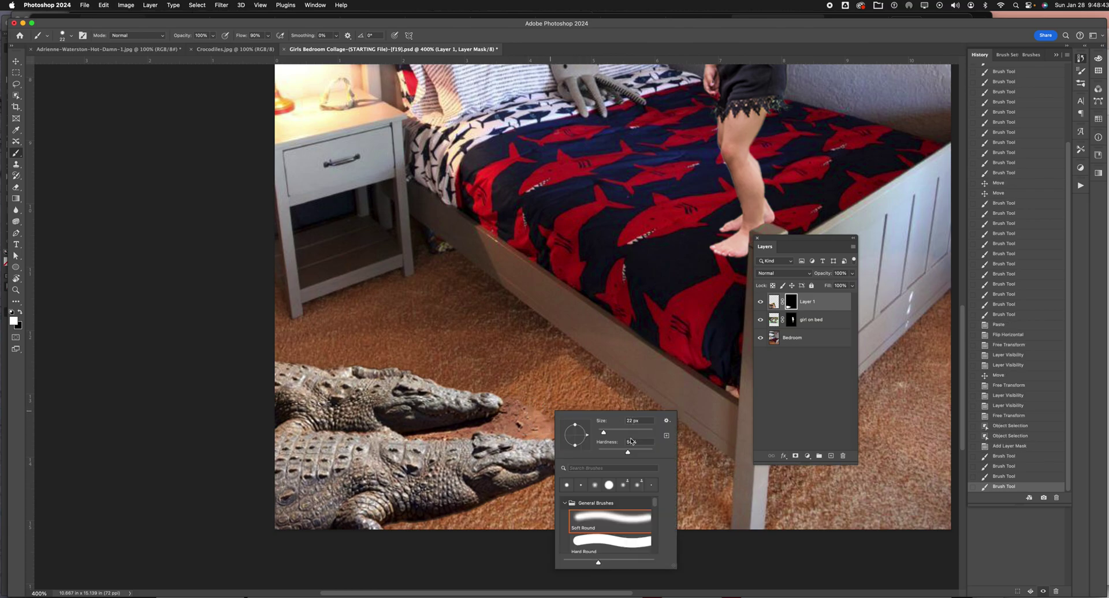
left_click_drag(627, 452, 584, 454)
key("Return")
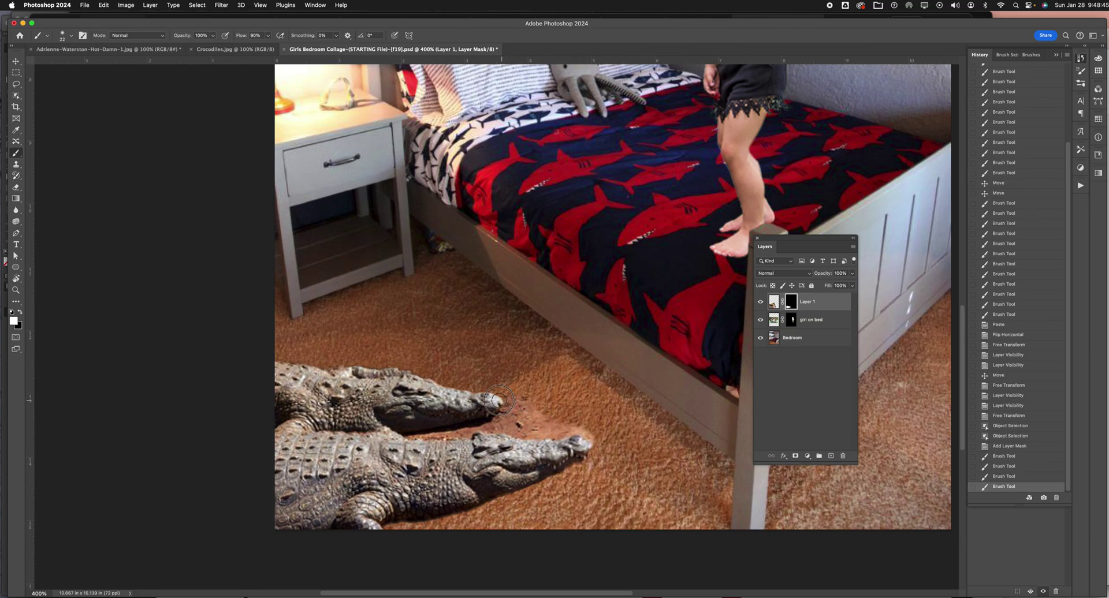
mouse_move(540, 411)
left_mouse_down()
mouse_move(591, 433)
mouse_move(591, 447)
mouse_move(554, 464)
mouse_move(593, 447)
mouse_move(589, 461)
mouse_move(382, 527)
mouse_move(455, 511)
mouse_move(400, 508)
left_mouse_up()
mouse_move(474, 504)
left_mouse_down()
mouse_move(462, 508)
mouse_move(575, 466)
mouse_move(595, 467)
mouse_move(554, 487)
mouse_move(605, 478)
left_mouse_up()
Paint black to hide the light fringe under the jaw and the dirt patch near the snout
key("z")
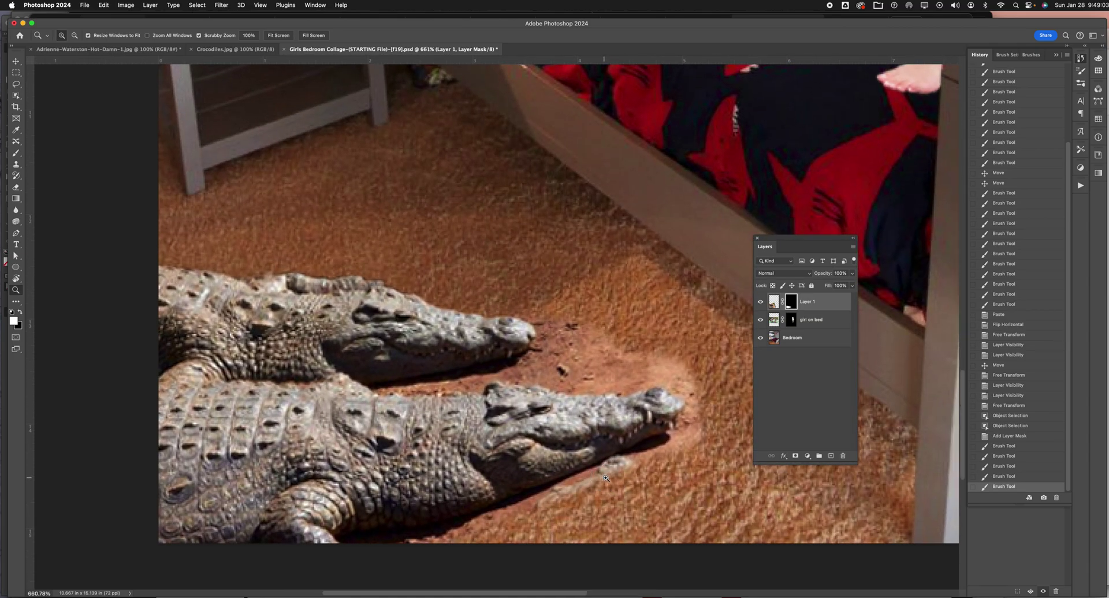
key("b")
key("x")
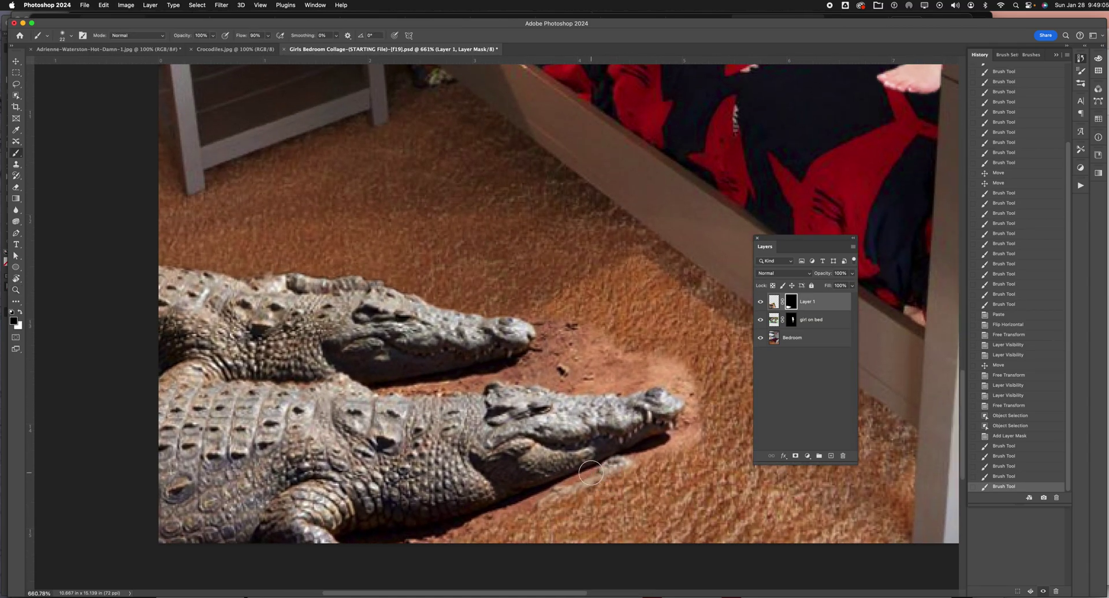
mouse_move(635, 471)
left_mouse_down()
mouse_move(529, 514)
mouse_move(583, 502)
left_mouse_up()
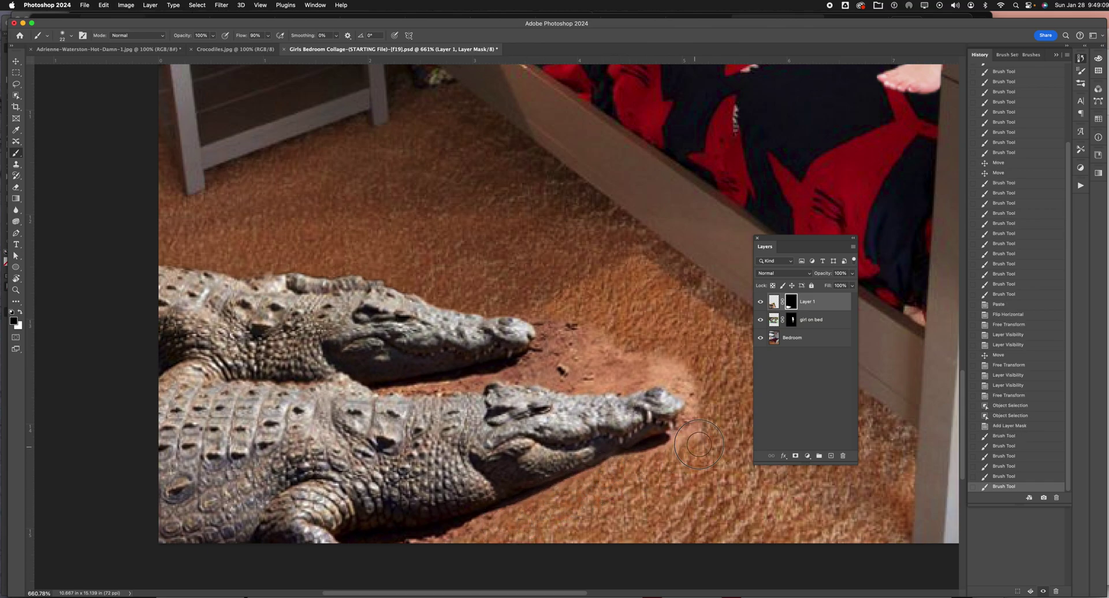
mouse_move(645, 349)
left_mouse_down()
mouse_move(561, 323)
mouse_move(675, 363)
mouse_move(688, 377)
mouse_move(643, 365)
mouse_move(705, 398)
mouse_move(701, 433)
mouse_move(630, 475)
left_mouse_up()
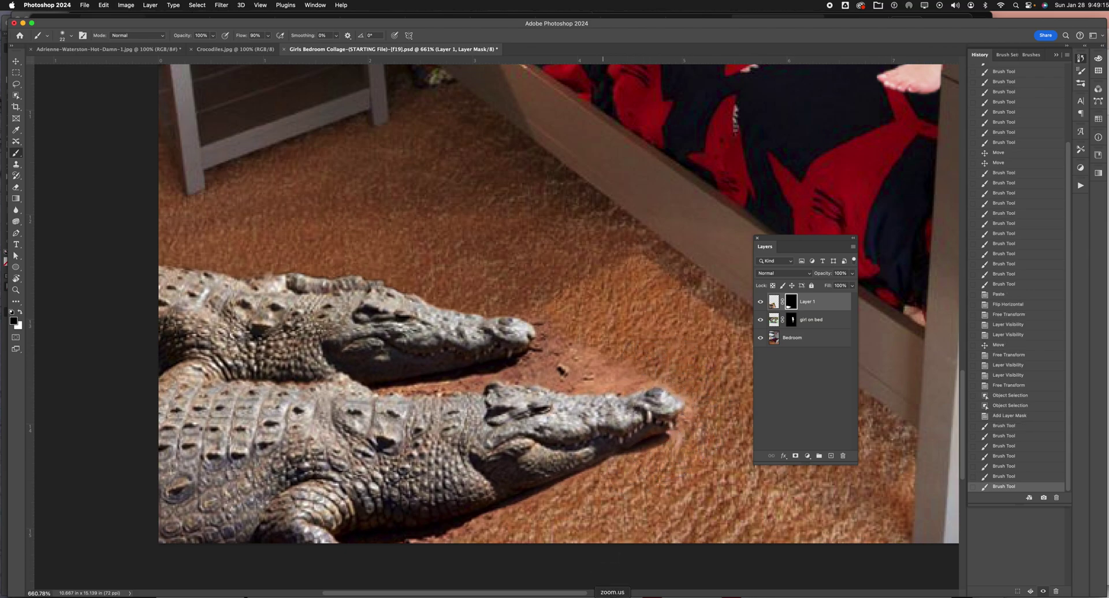
left_click(553, 595)
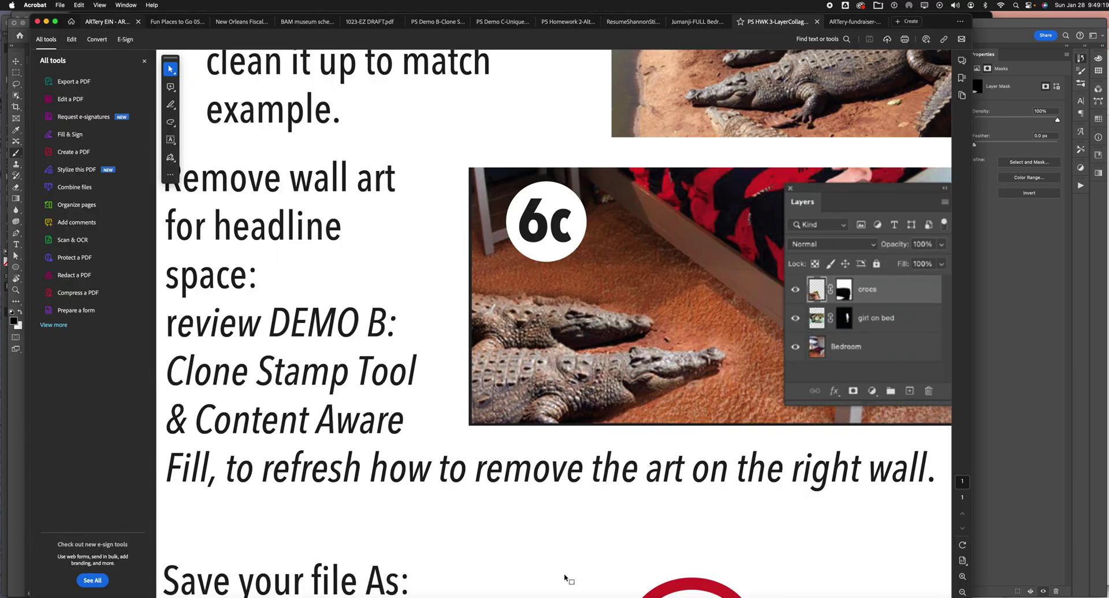
left_click(459, 594)
mouse_move(665, 425)
left_mouse_down()
mouse_move(679, 411)
mouse_move(666, 396)
mouse_move(684, 398)
mouse_move(673, 427)
mouse_move(577, 465)
mouse_move(698, 438)
left_mouse_up()
Alternate white and black brushing on the mask around both snouts to blend in the carpet
key("x")
key("]")
key("x")
mouse_move(695, 393)
left_mouse_down()
mouse_move(681, 378)
mouse_move(632, 372)
left_mouse_up()
key("x")
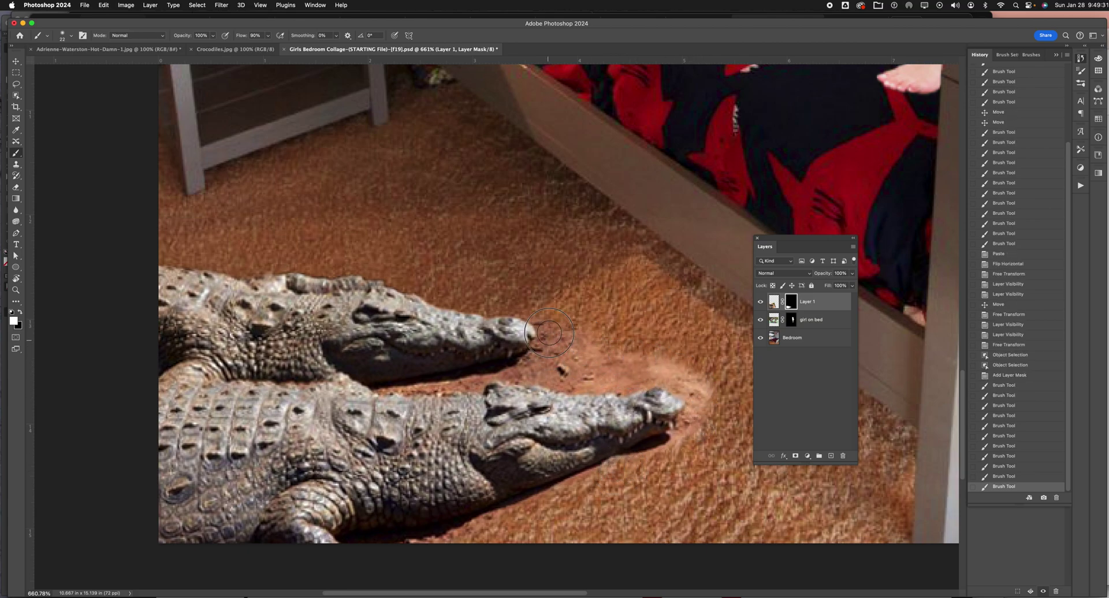
mouse_move(536, 315)
left_mouse_down()
mouse_move(608, 353)
mouse_move(673, 365)
mouse_move(692, 394)
mouse_move(699, 372)
mouse_move(719, 387)
mouse_move(692, 366)
mouse_move(708, 399)
mouse_move(703, 370)
mouse_move(569, 320)
left_mouse_up()
key("x")
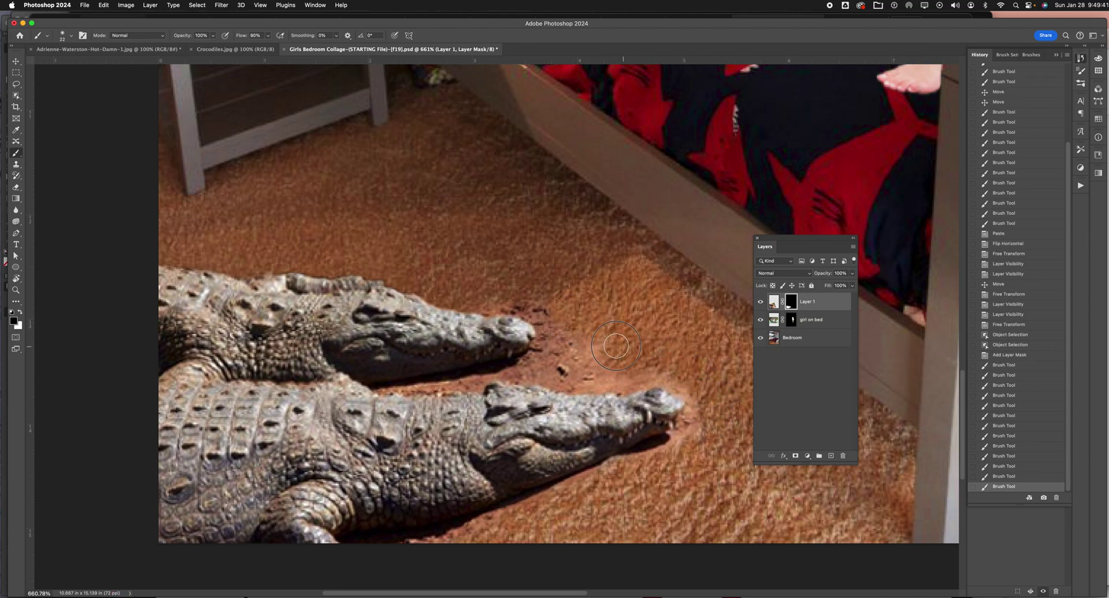
mouse_move(593, 345)
left_mouse_down()
mouse_move(547, 292)
mouse_move(498, 292)
left_mouse_up()
Zoom out to see the whole bedroom and switch to the instructions PDF
key("super+minus")
key("super+minus")
key("super+minus")
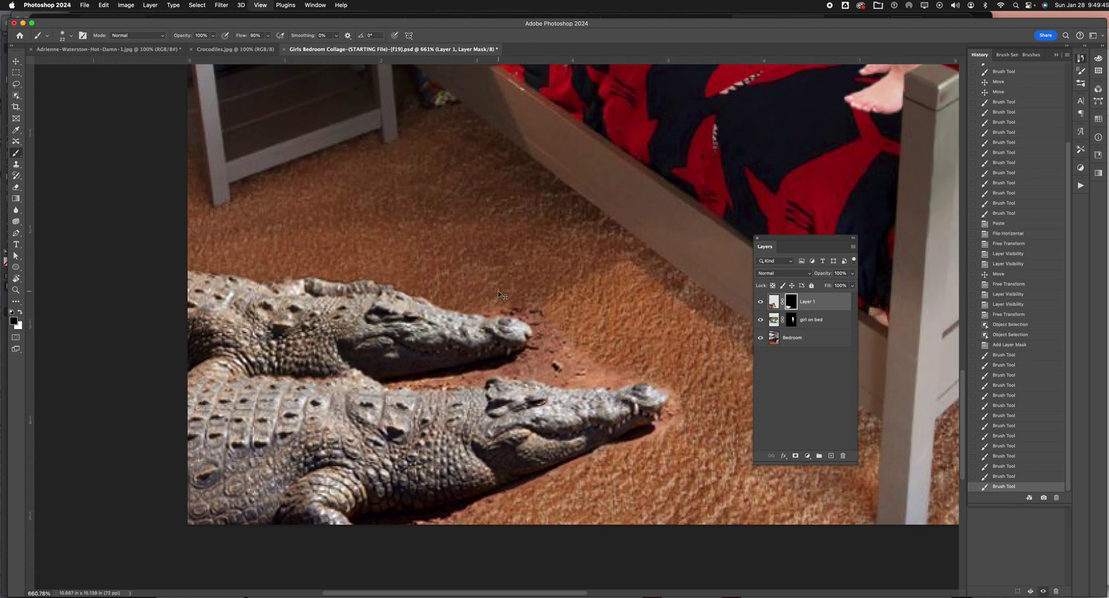
key("super+minus")
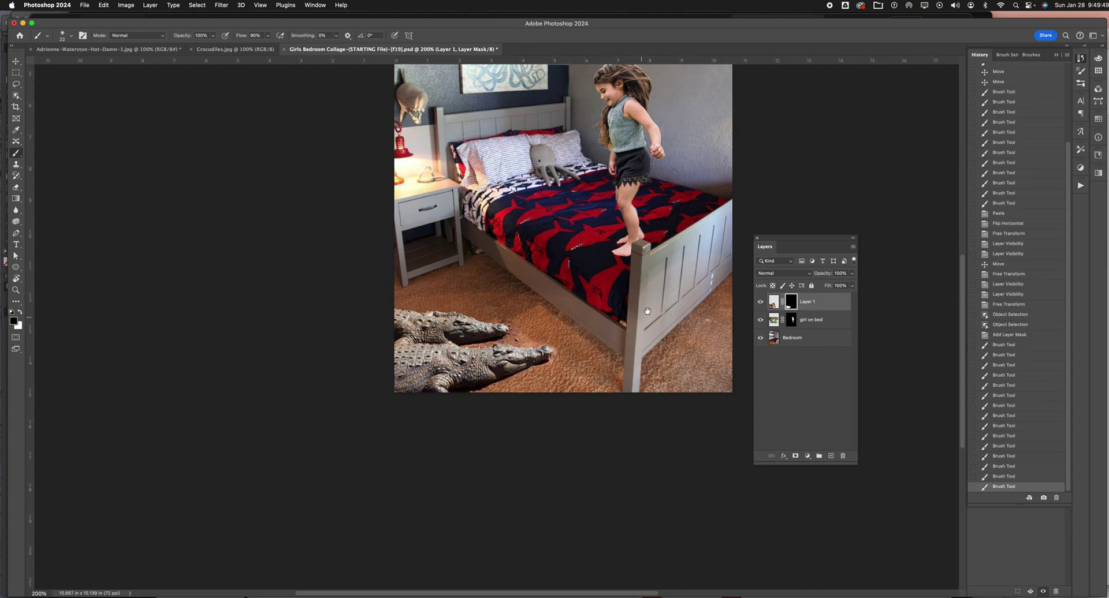
scroll(569, 352, "up", 5)
scroll(587, 474, "up", 1)
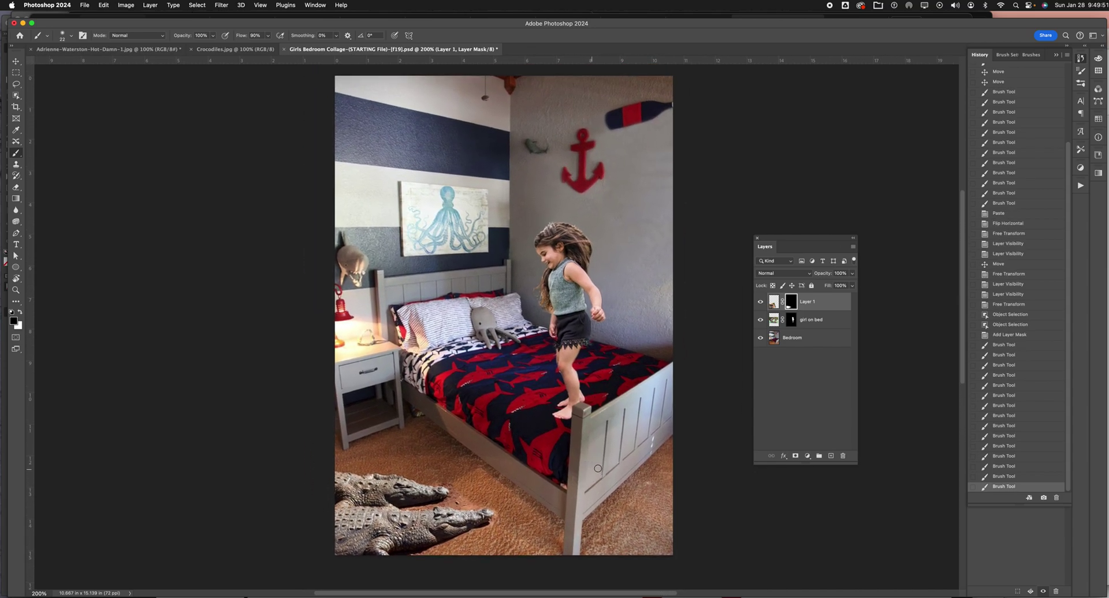
left_click(539, 595)
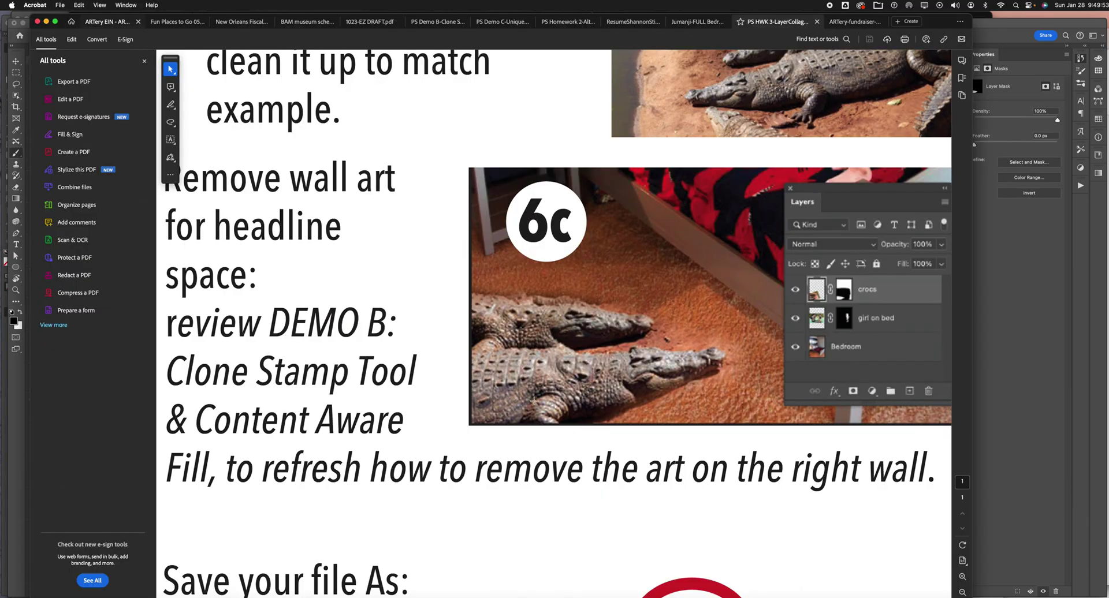
Scroll to steps 7 and 8, zoom out, and highlight the Remove wall art text
scroll(506, 404, "down", 5)
scroll(506, 405, "left", 4)
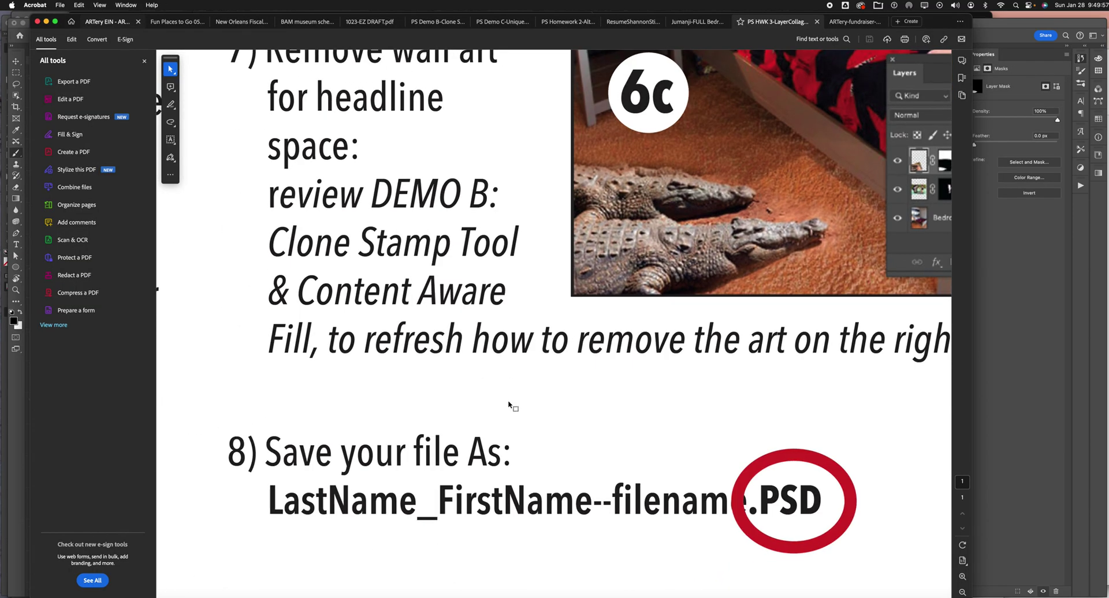
key("super+minus")
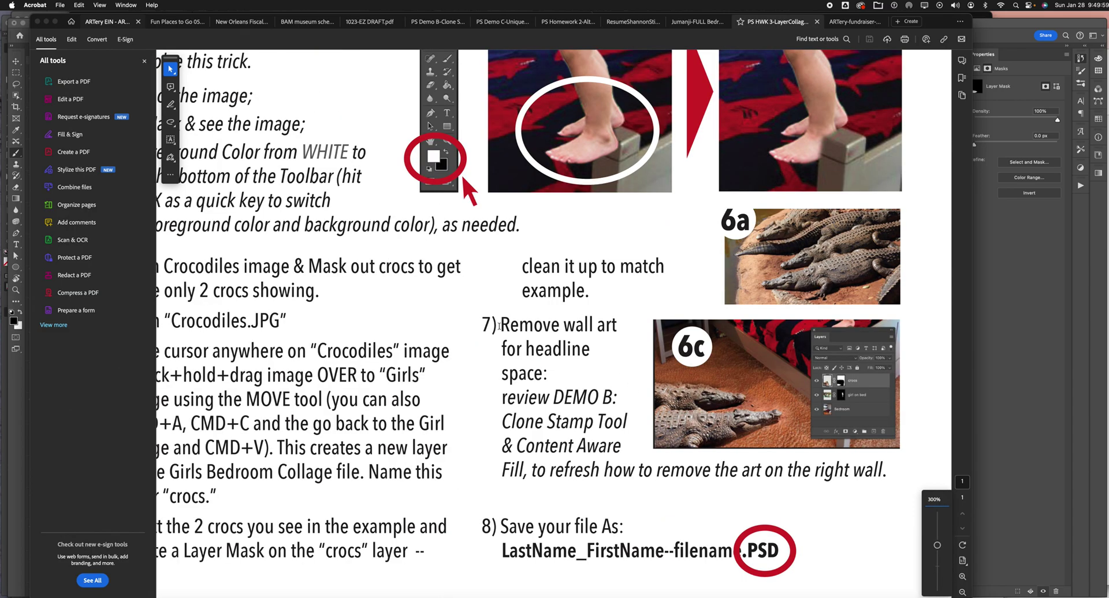
left_click_drag(500, 325, 598, 401)
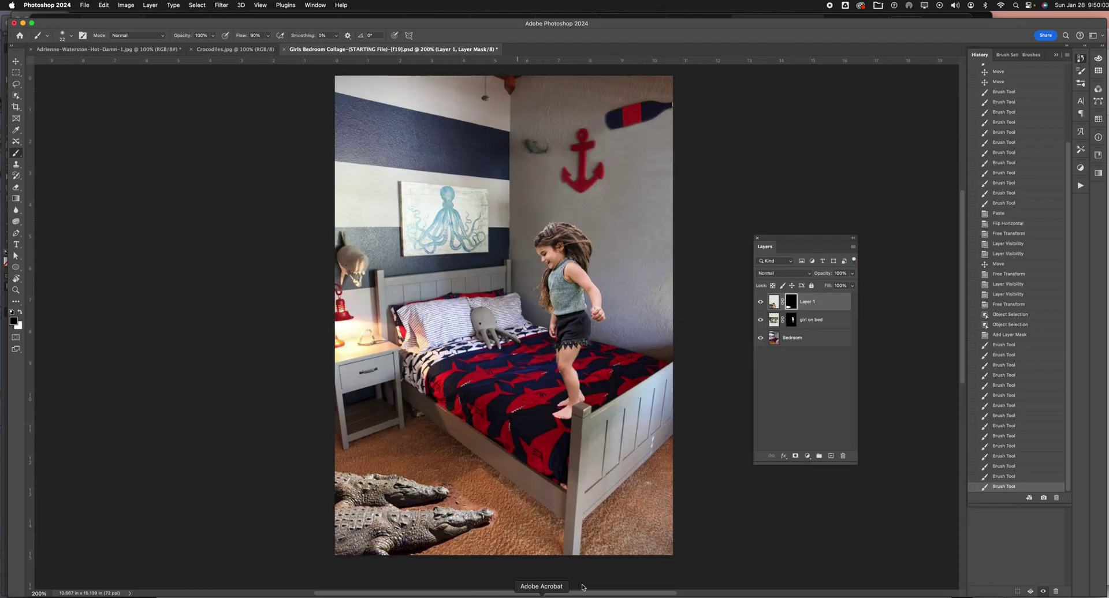
Rename Layer 1 to 'crocs', then select the Bedroom layer and zoom in on the wall
left_click(514, 595)
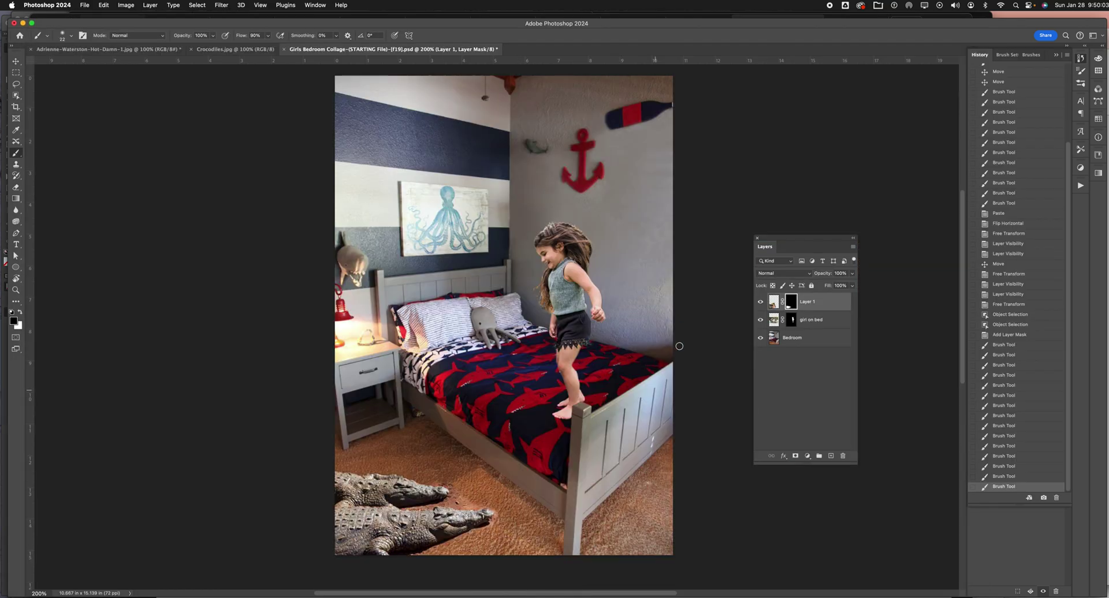
left_click(792, 341)
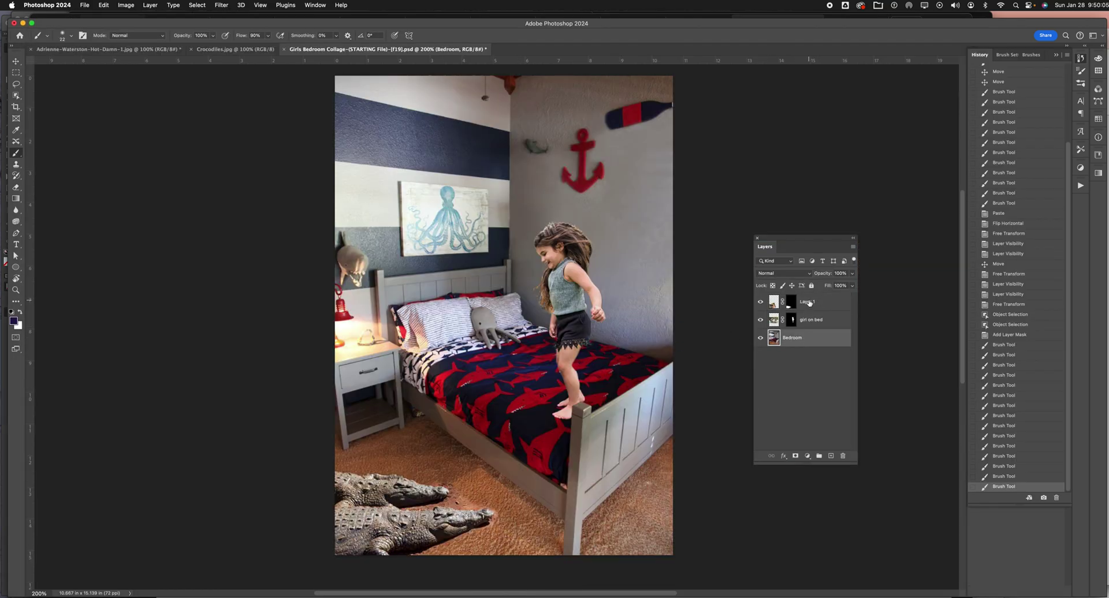
double_click(808, 302)
type("crocs")
key("Return")
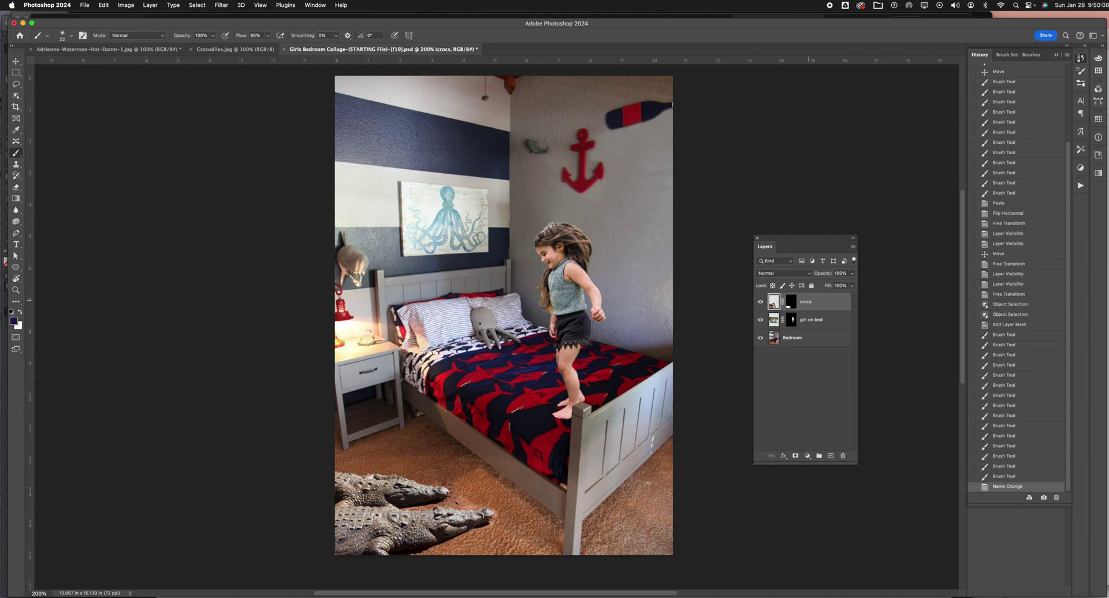
left_click(811, 336)
scroll(647, 210, "up", 3)
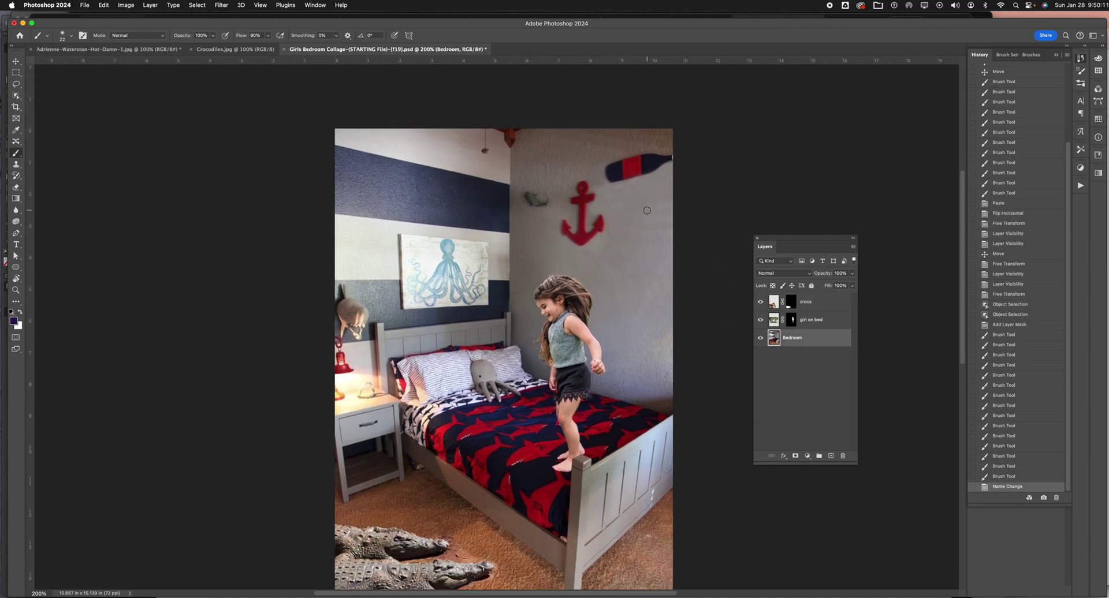
scroll(647, 210, "up", 5)
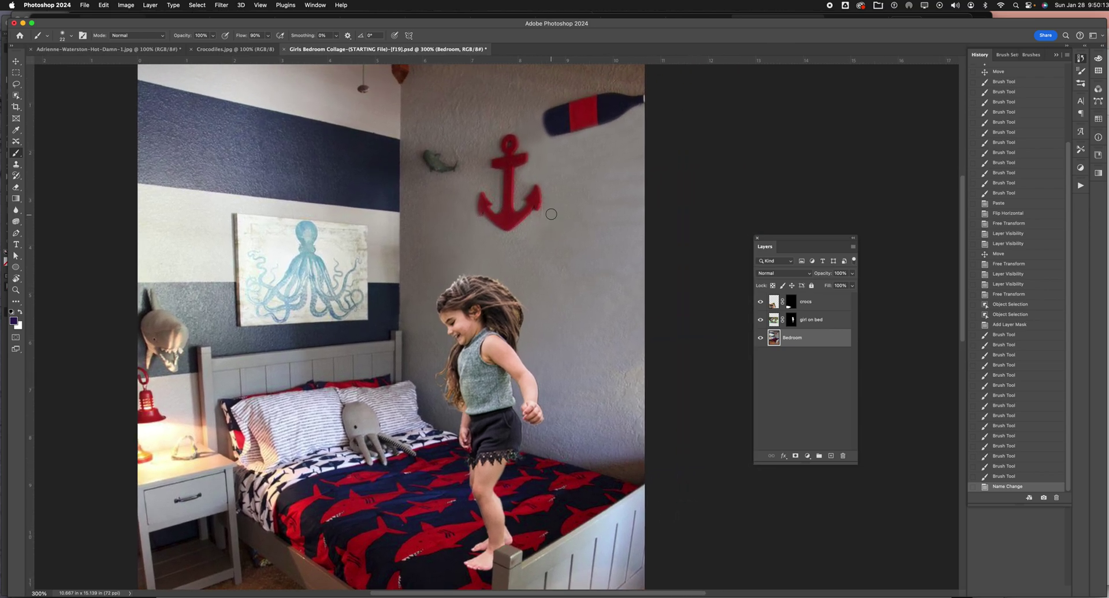
Draw a rectangular selection around the oar and start Content-Aware Fill
scroll(551, 214, "up", 3)
left_click(16, 73)
left_click_drag(514, 140, 630, 199)
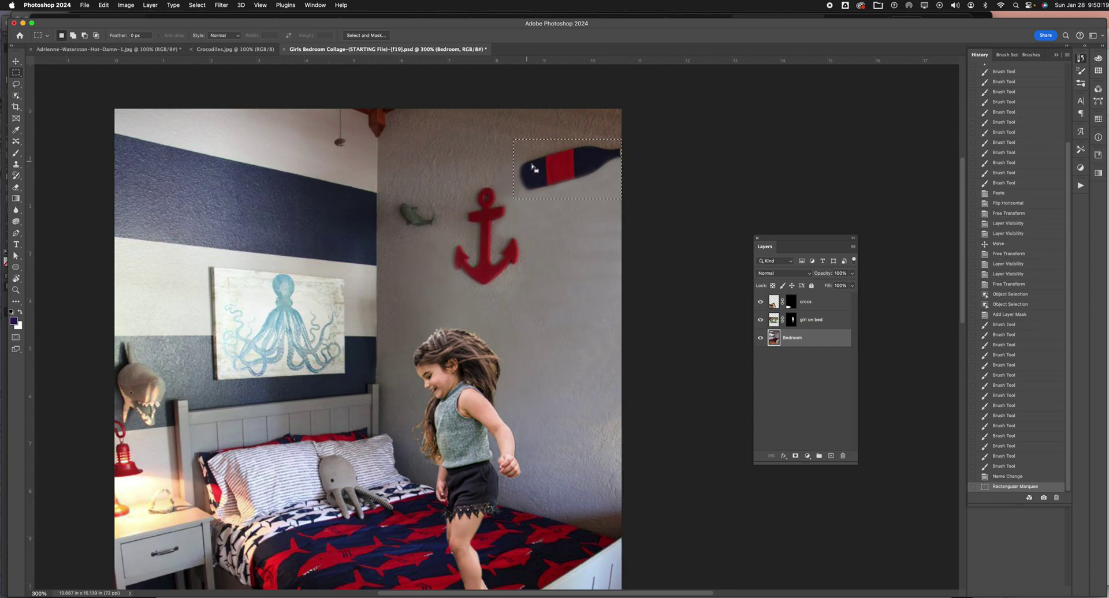
left_click(103, 5)
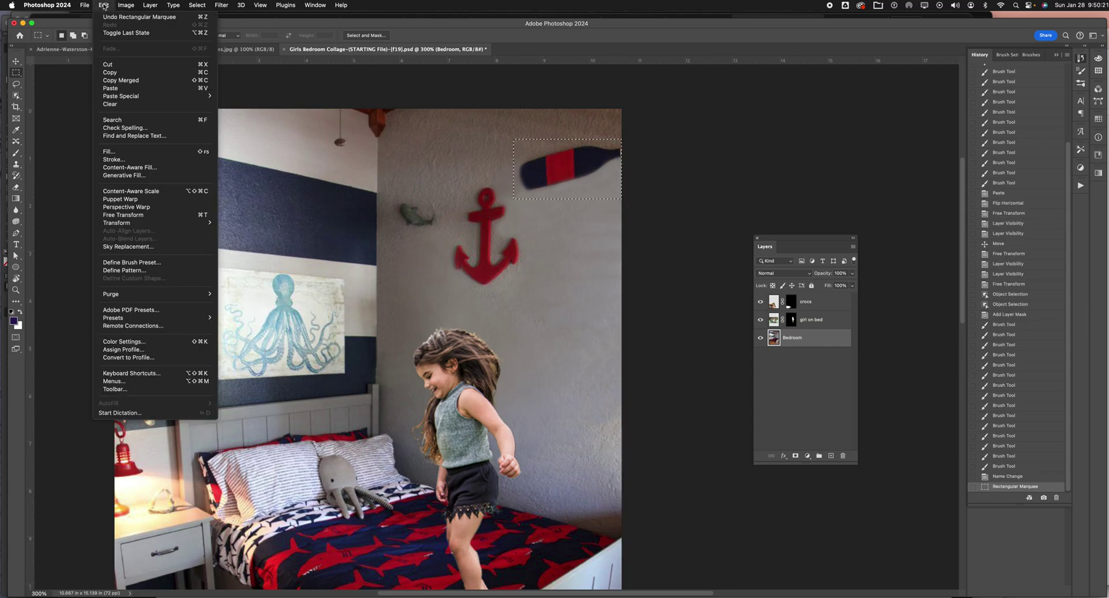
left_click(151, 168)
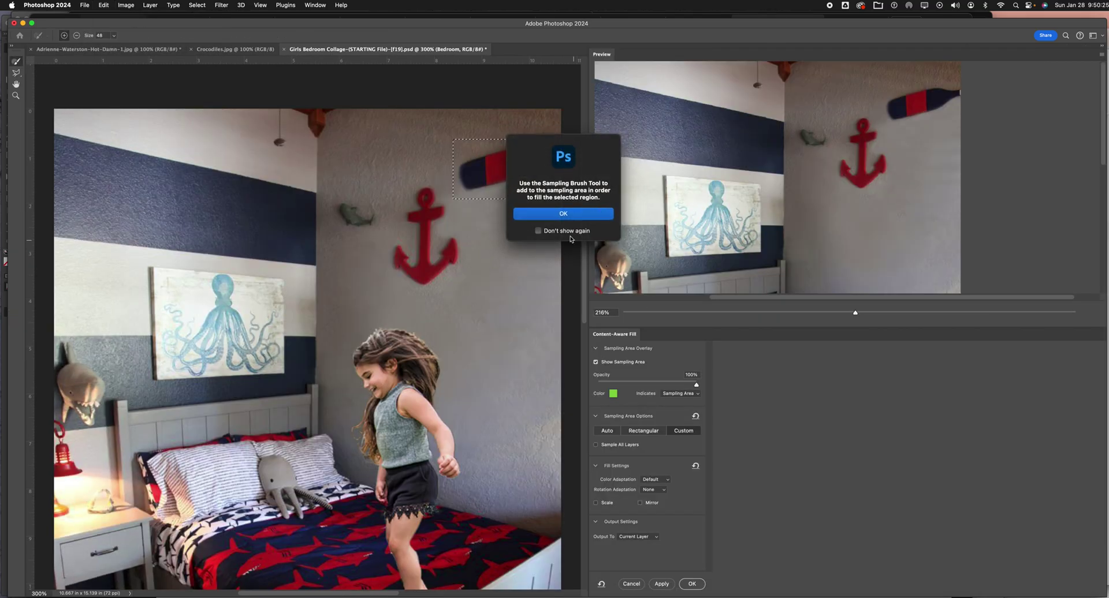
left_click(570, 214)
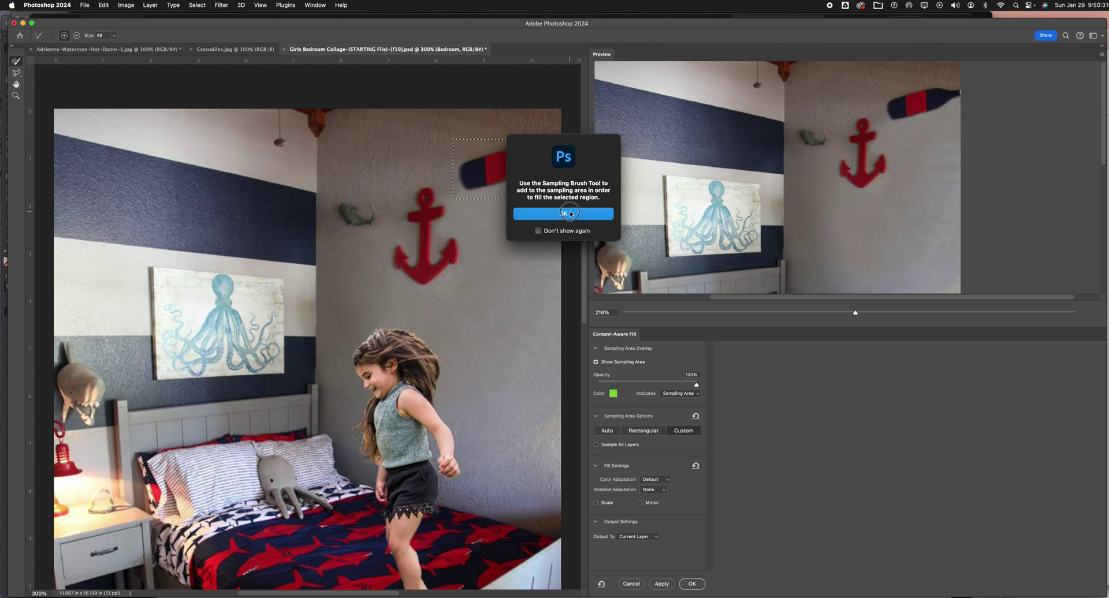
left_click(570, 213)
Paint the sampling area over the surrounding wall and fill the oar out to the current layer
mouse_move(531, 125)
left_mouse_down()
mouse_move(456, 125)
mouse_move(554, 119)
mouse_move(434, 126)
mouse_move(437, 164)
mouse_move(433, 124)
mouse_move(392, 122)
mouse_move(416, 116)
left_mouse_up()
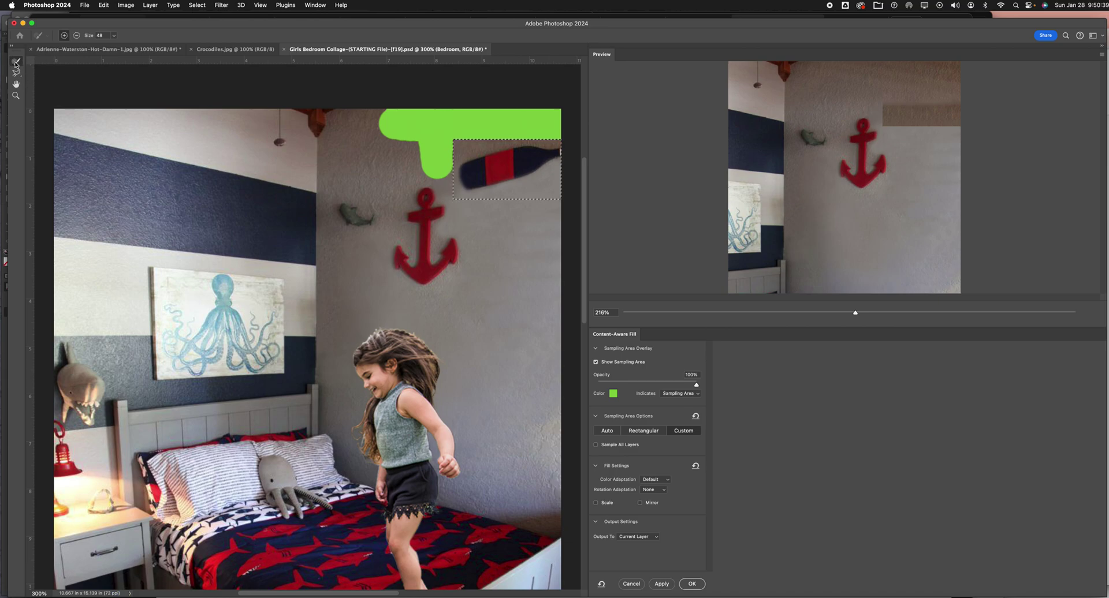
mouse_move(405, 140)
left_mouse_down()
mouse_move(440, 201)
mouse_move(384, 104)
mouse_move(379, 151)
mouse_move(358, 111)
mouse_move(370, 164)
mouse_move(351, 128)
mouse_move(345, 174)
mouse_move(433, 213)
mouse_move(564, 199)
mouse_move(450, 192)
left_mouse_up()
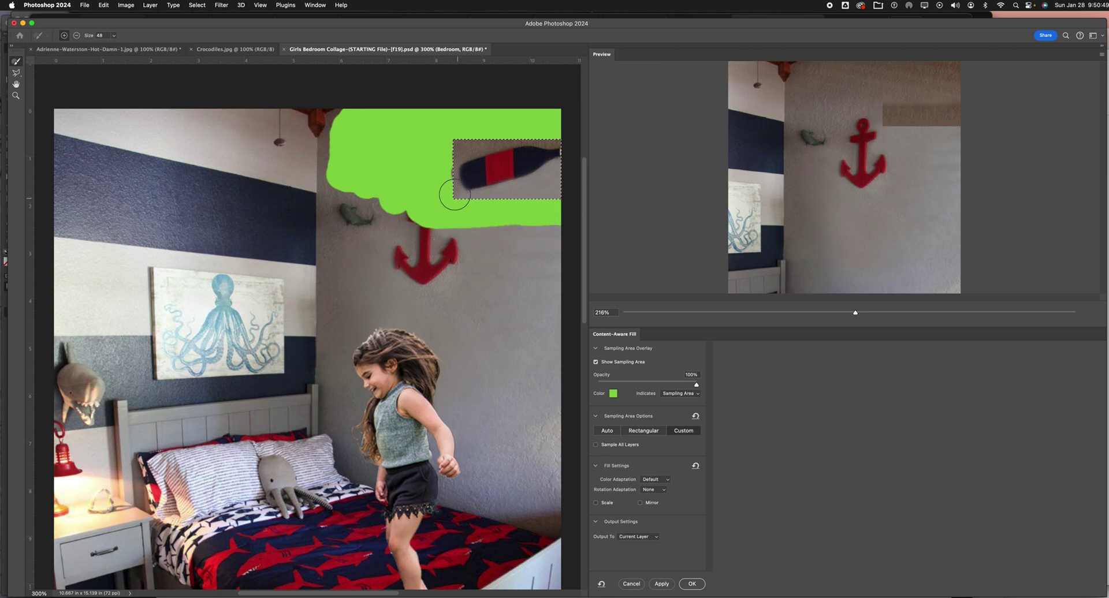
mouse_move(451, 229)
left_mouse_down()
mouse_move(532, 231)
mouse_move(479, 245)
mouse_move(506, 249)
mouse_move(469, 275)
mouse_move(501, 289)
mouse_move(542, 280)
mouse_move(551, 251)
left_mouse_up()
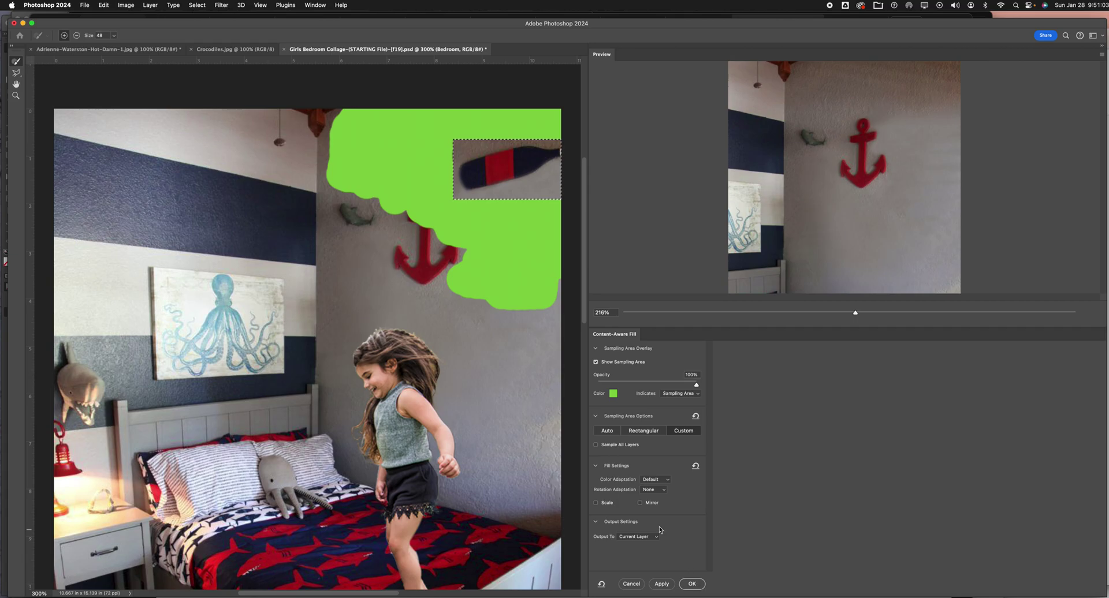
left_click(643, 538)
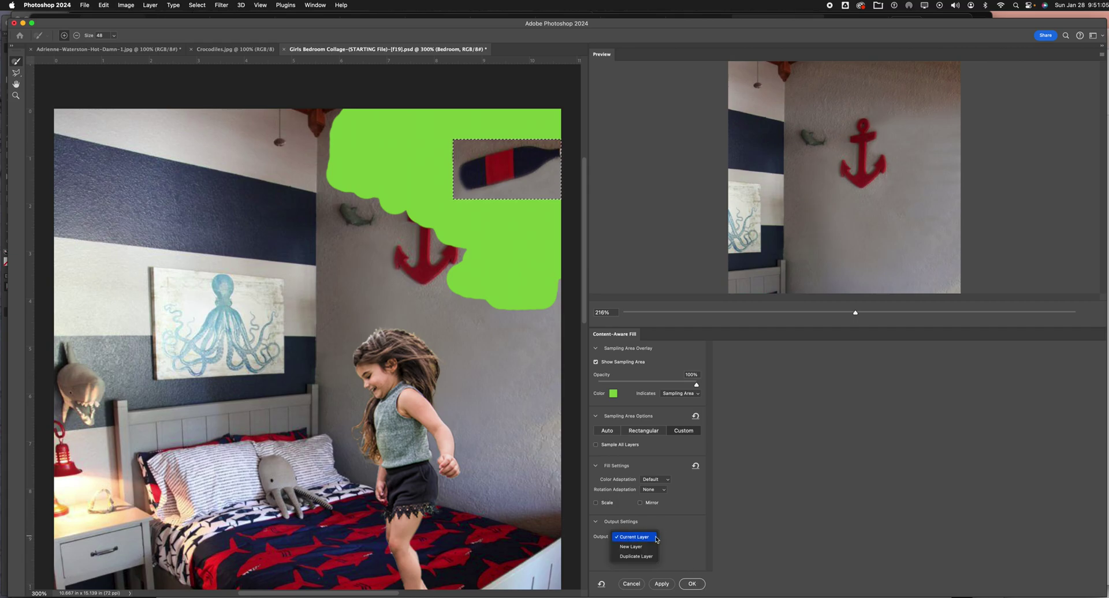
left_click(629, 538)
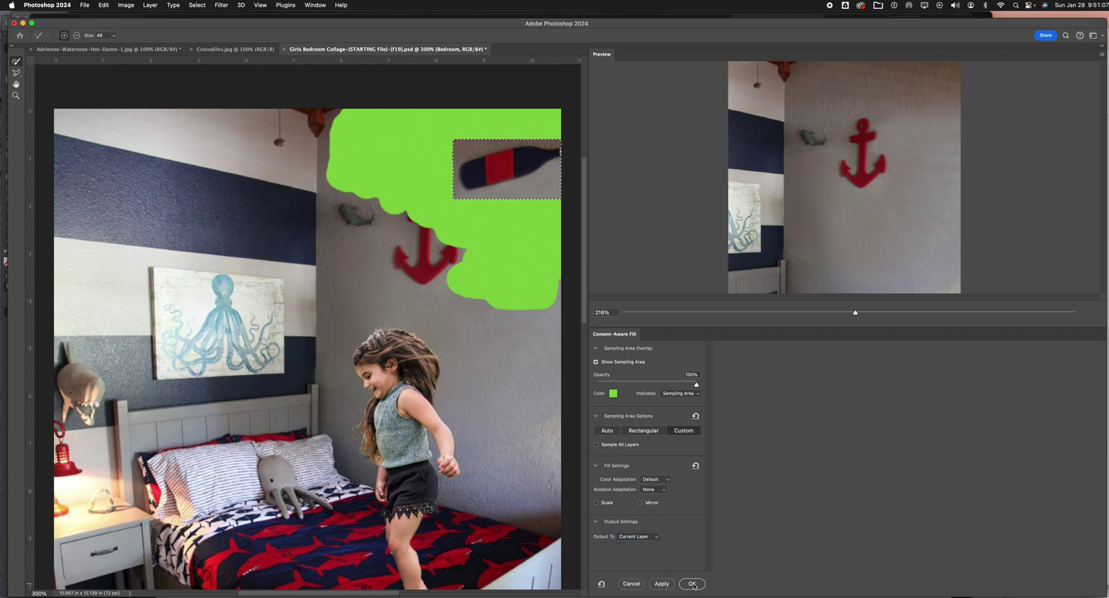
left_click(691, 584)
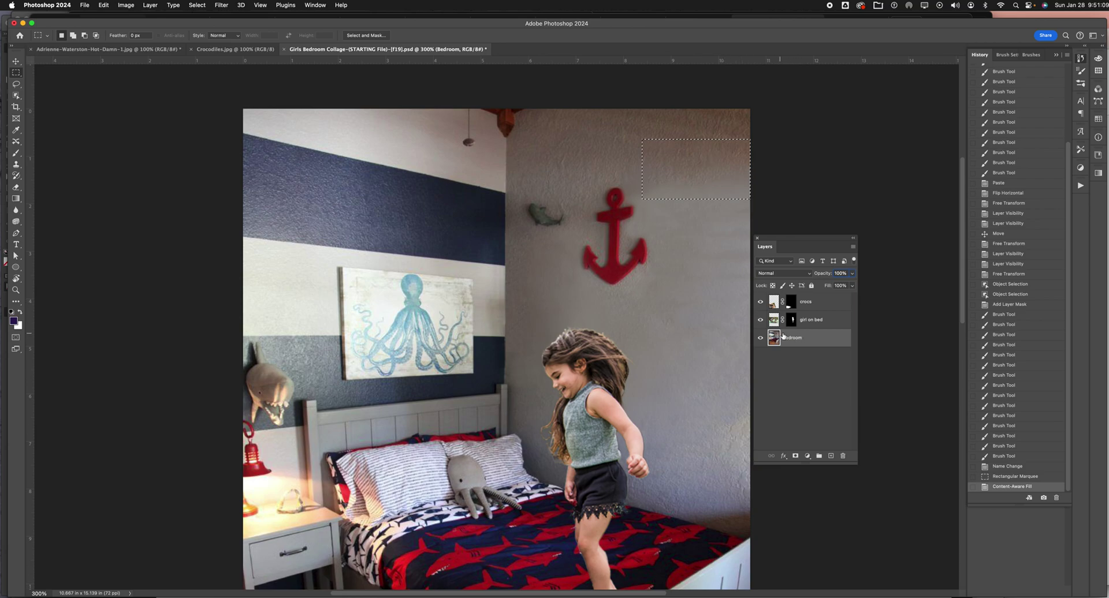
Select a box around the red anchor and start Content-Aware Fill
left_click_drag(575, 179, 651, 291)
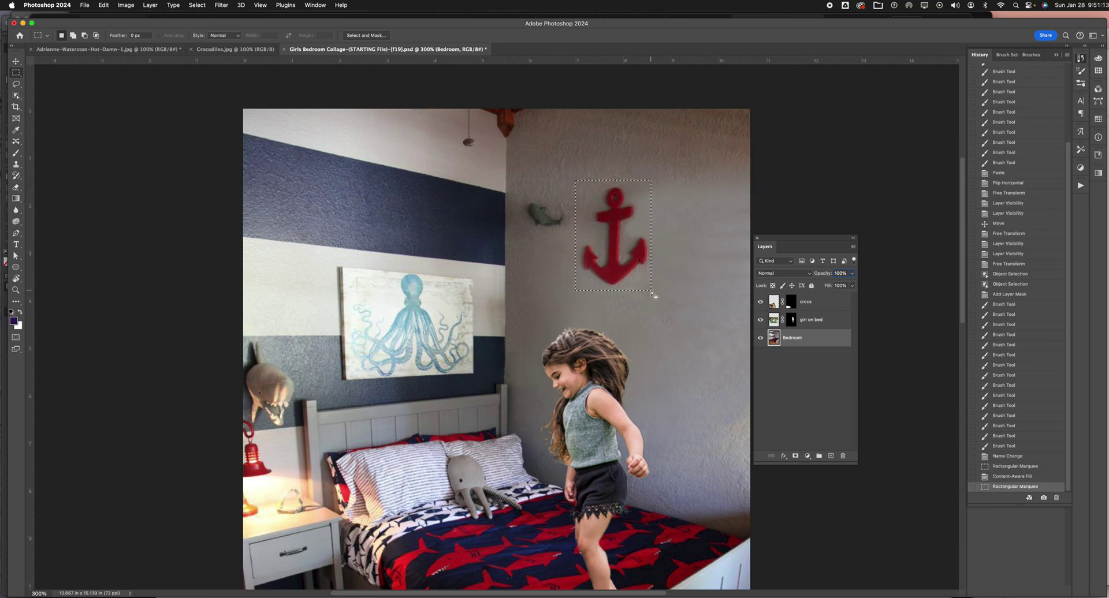
right_click(621, 219)
left_click(660, 360)
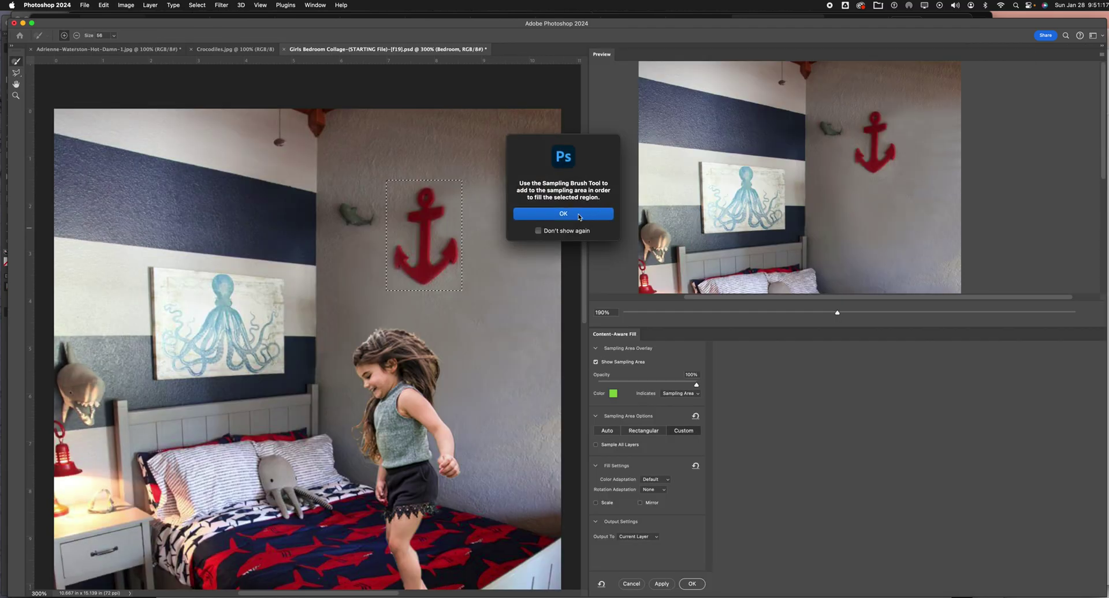
left_click(580, 218)
Sample the surrounding wall, apply the fill over the anchor, then select the fish
mouse_move(471, 149)
left_mouse_down()
mouse_move(507, 167)
mouse_move(522, 145)
mouse_move(539, 201)
mouse_move(545, 117)
mouse_move(378, 118)
mouse_move(426, 142)
mouse_move(401, 162)
mouse_move(413, 168)
mouse_move(474, 150)
mouse_move(388, 165)
mouse_move(389, 299)
mouse_move(483, 302)
mouse_move(457, 302)
mouse_move(484, 297)
mouse_move(483, 187)
mouse_move(478, 314)
mouse_move(513, 237)
mouse_move(545, 278)
mouse_move(552, 210)
mouse_move(547, 304)
mouse_move(558, 211)
left_mouse_up()
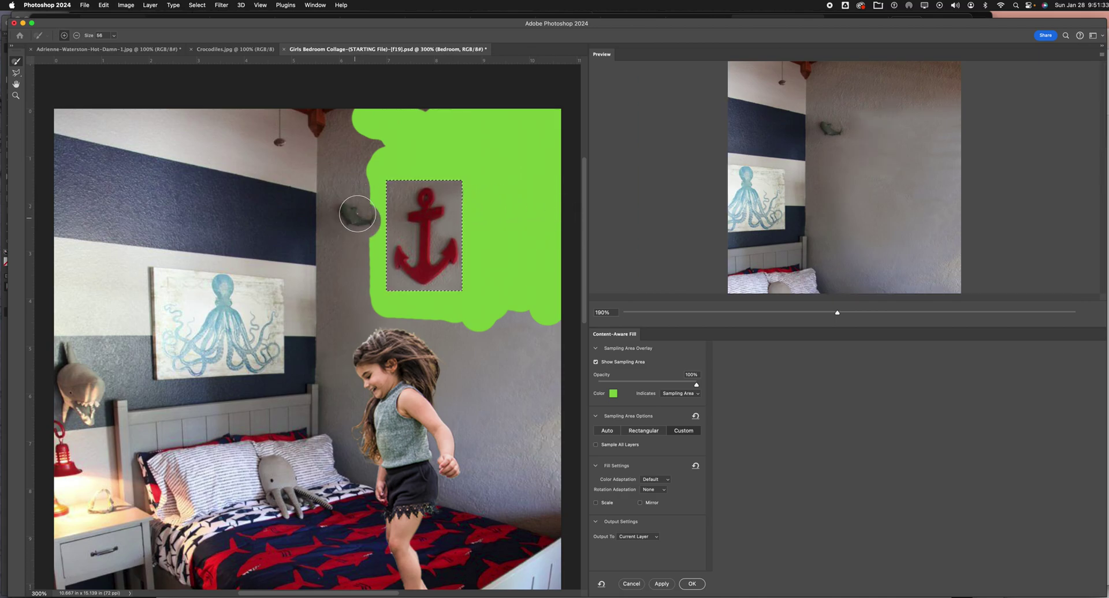
mouse_move(361, 184)
left_mouse_down()
mouse_move(344, 170)
mouse_move(372, 140)
mouse_move(355, 132)
mouse_move(329, 178)
left_mouse_up()
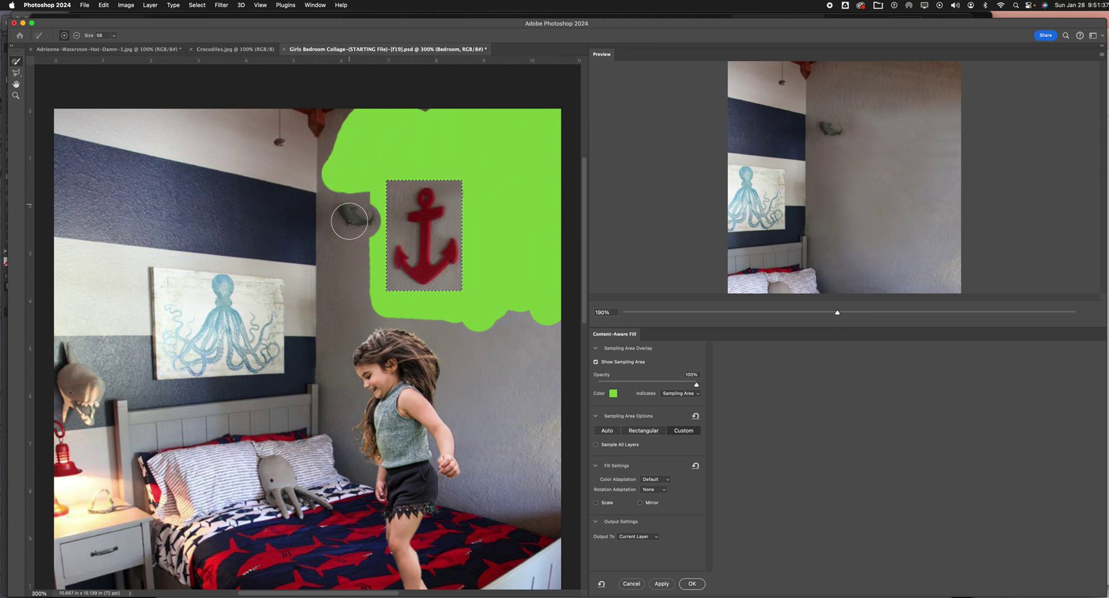
mouse_move(349, 250)
left_mouse_down()
mouse_move(355, 300)
mouse_move(378, 310)
mouse_move(360, 306)
mouse_move(524, 335)
mouse_move(515, 301)
mouse_move(536, 337)
mouse_move(557, 82)
mouse_move(570, 373)
left_mouse_up()
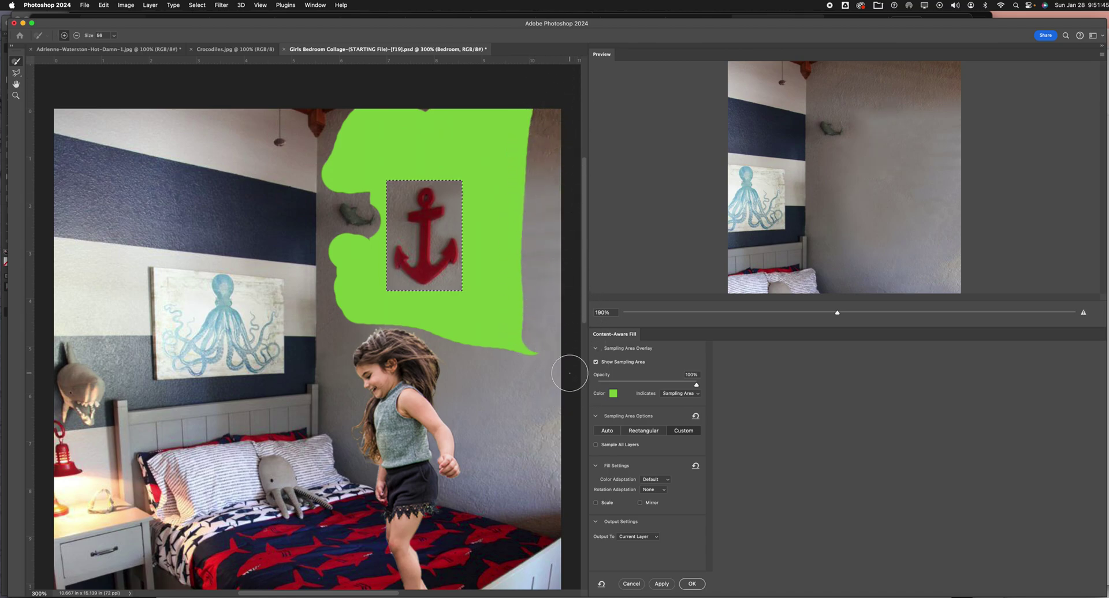
mouse_move(546, 129)
left_mouse_down()
mouse_move(492, 104)
mouse_move(391, 108)
left_mouse_up()
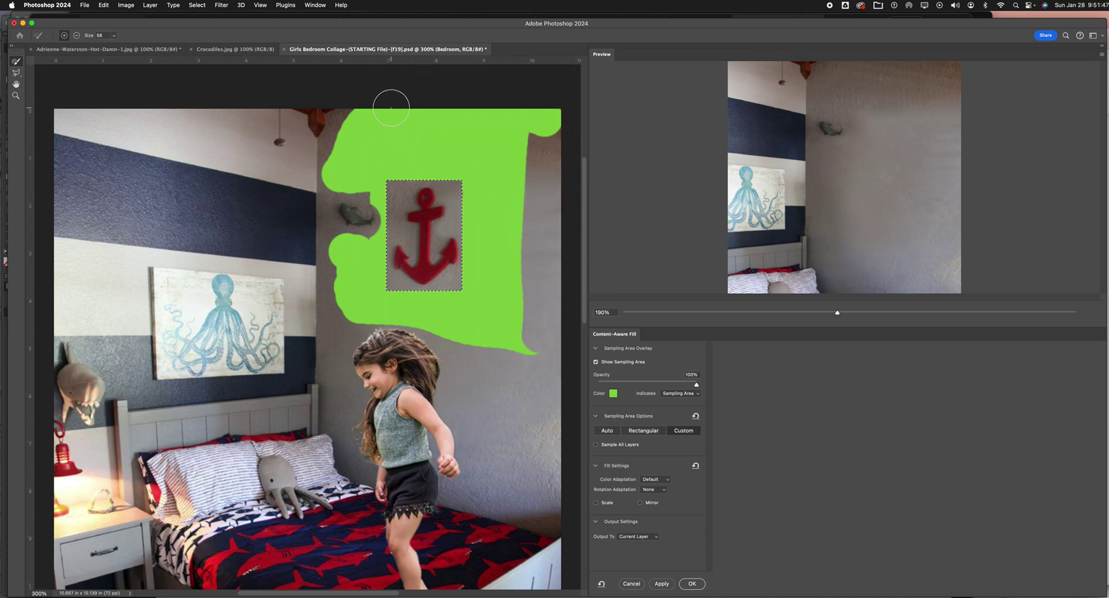
mouse_move(485, 141)
left_mouse_down()
mouse_move(536, 157)
mouse_move(524, 151)
mouse_move(546, 133)
mouse_move(547, 162)
mouse_move(520, 186)
left_mouse_up()
mouse_move(525, 259)
left_mouse_down()
mouse_move(514, 315)
mouse_move(527, 324)
left_mouse_up()
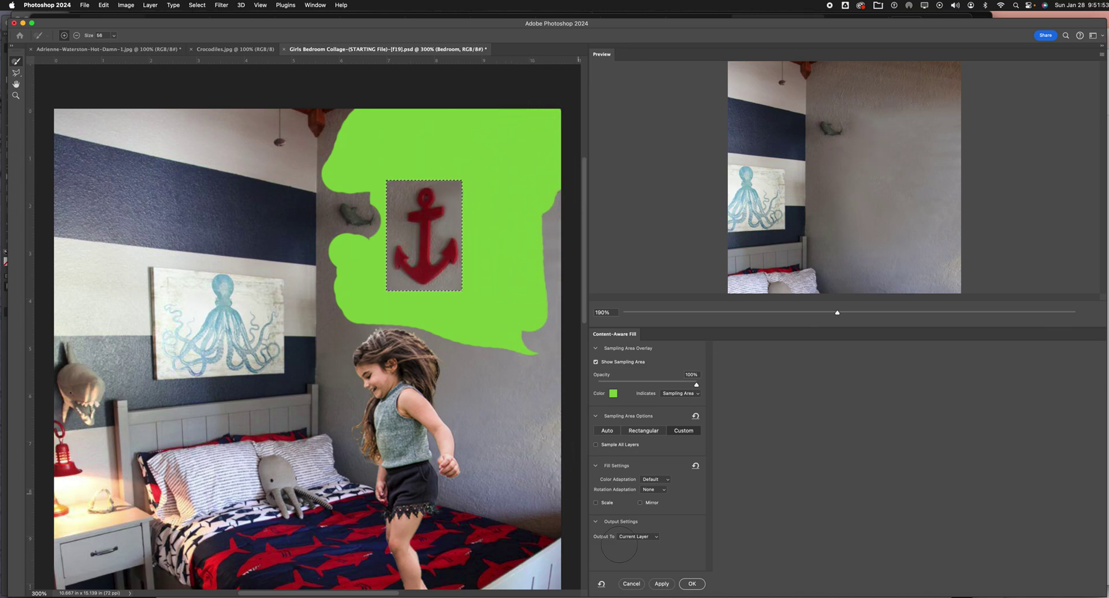
left_click(691, 584)
left_click_drag(513, 189, 580, 261)
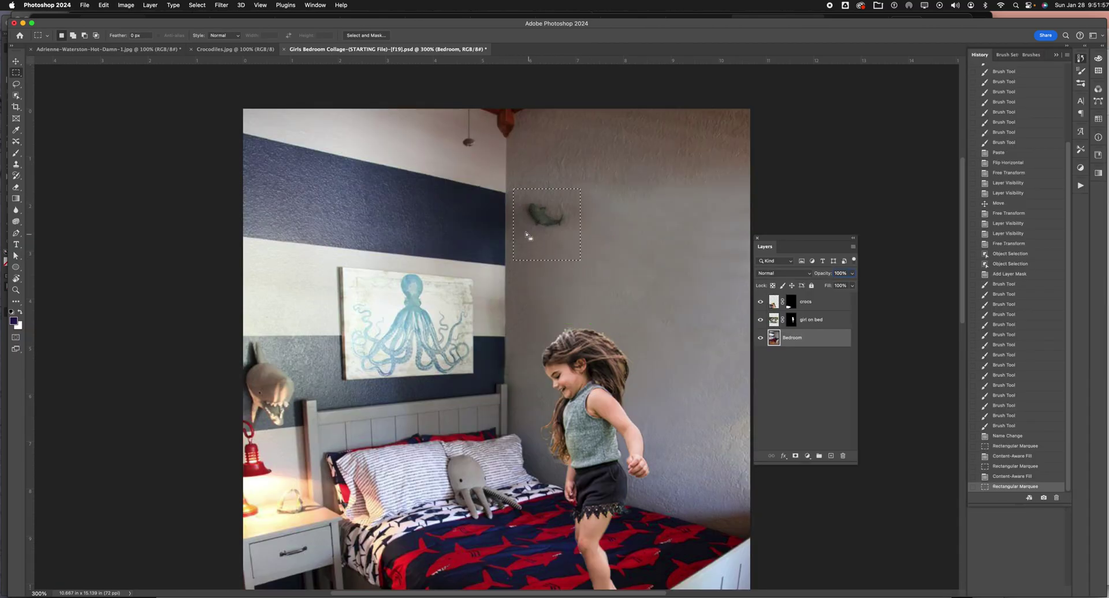
Try a content-aware fill on the fish with a painted wall sampling area, then cancel it
left_click_drag(513, 189, 581, 237)
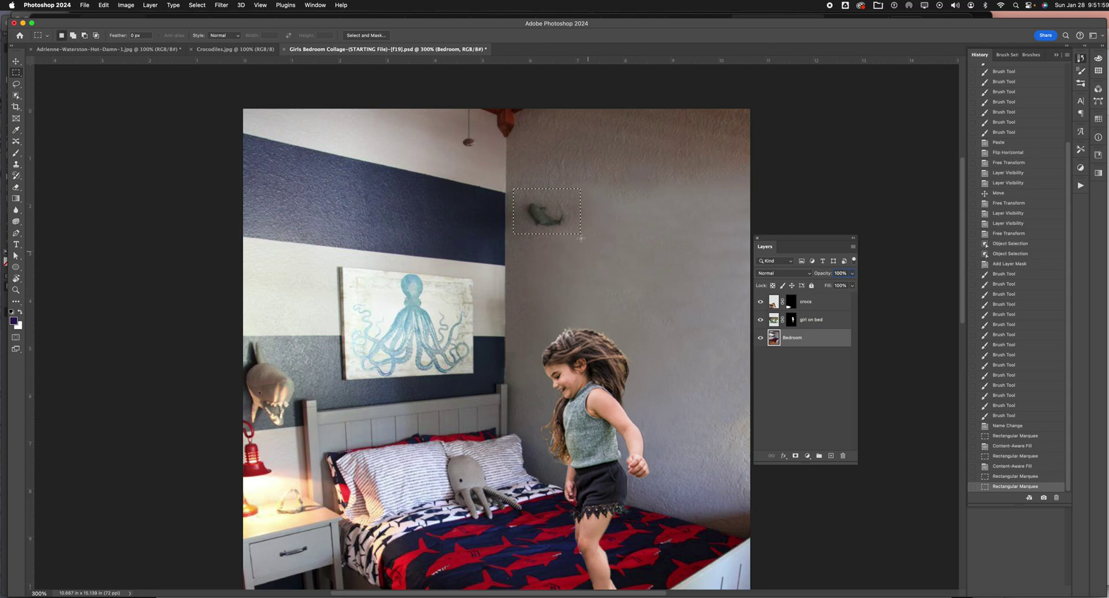
right_click(556, 211)
left_click(598, 357)
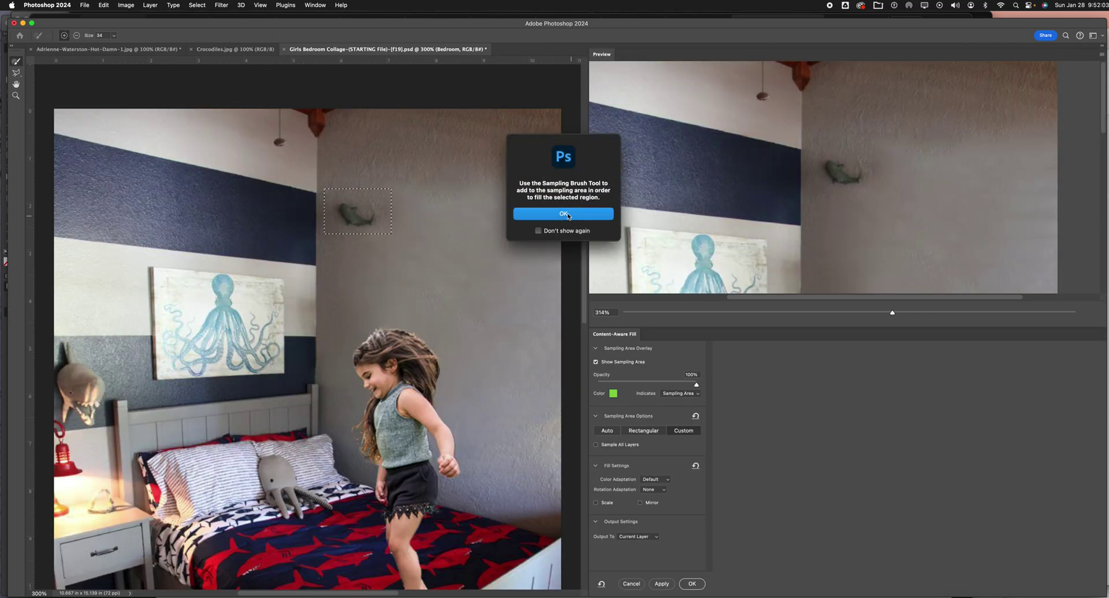
left_click(564, 213)
mouse_move(354, 174)
left_mouse_down()
mouse_move(408, 179)
mouse_move(410, 255)
left_mouse_up()
mouse_move(399, 176)
left_mouse_down()
mouse_move(407, 202)
mouse_move(370, 167)
mouse_move(340, 169)
mouse_move(388, 175)
mouse_move(394, 159)
mouse_move(423, 183)
left_mouse_up()
mouse_move(341, 172)
left_mouse_down()
mouse_move(316, 194)
mouse_move(328, 232)
mouse_move(404, 242)
left_mouse_up()
mouse_move(372, 172)
left_mouse_down()
mouse_move(341, 181)
mouse_move(397, 186)
left_mouse_up()
left_click_drag(331, 169, 356, 157)
mouse_move(398, 254)
left_mouse_down()
mouse_move(329, 253)
mouse_move(332, 286)
mouse_move(420, 274)
mouse_move(359, 276)
mouse_move(404, 279)
left_mouse_up()
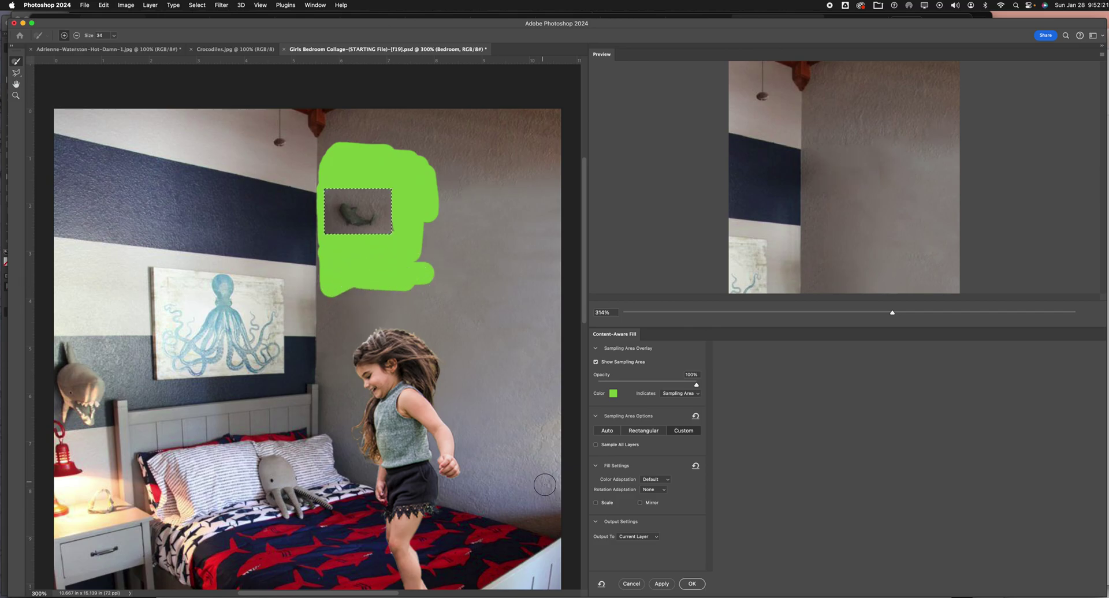
left_click(632, 584)
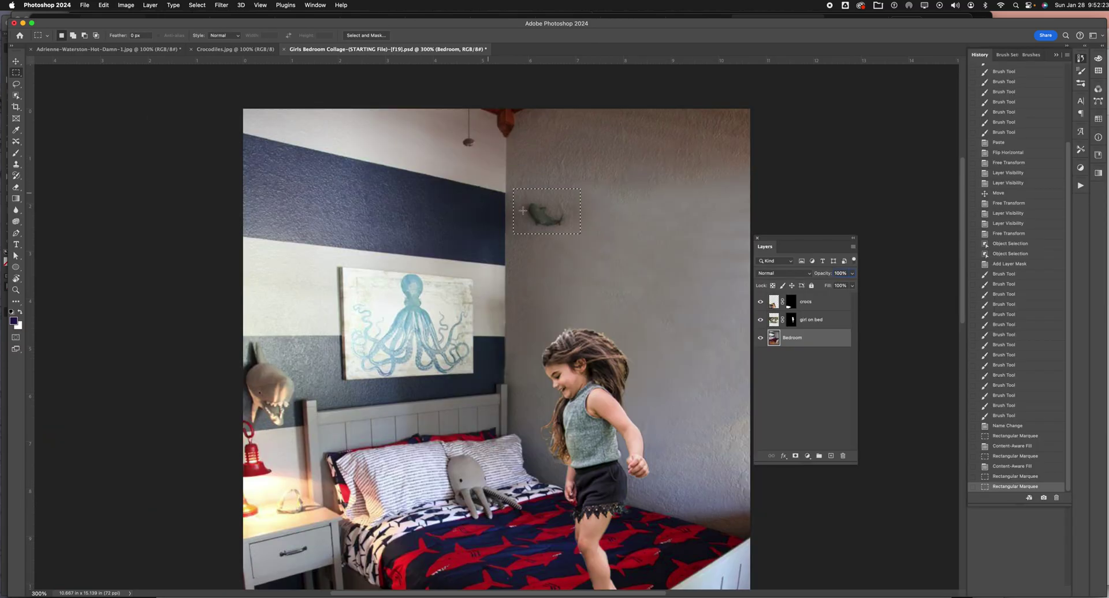
Reselect the fish tightly, content-aware fill it from the surrounding wall, and deselect
left_click(551, 209)
left_click_drag(522, 199, 569, 231)
right_click(546, 214)
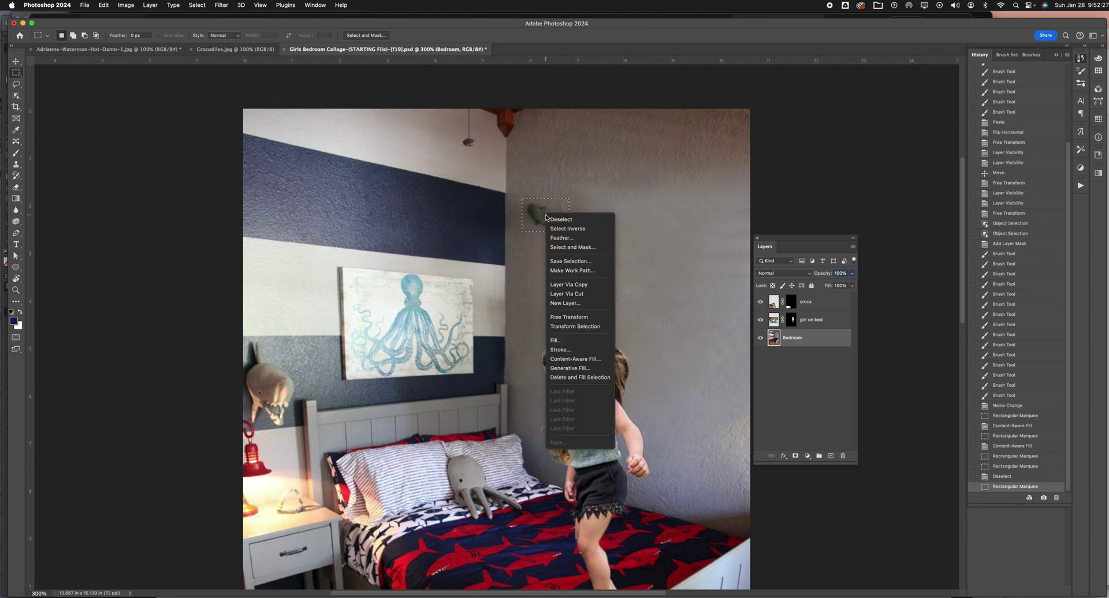
left_click(578, 359)
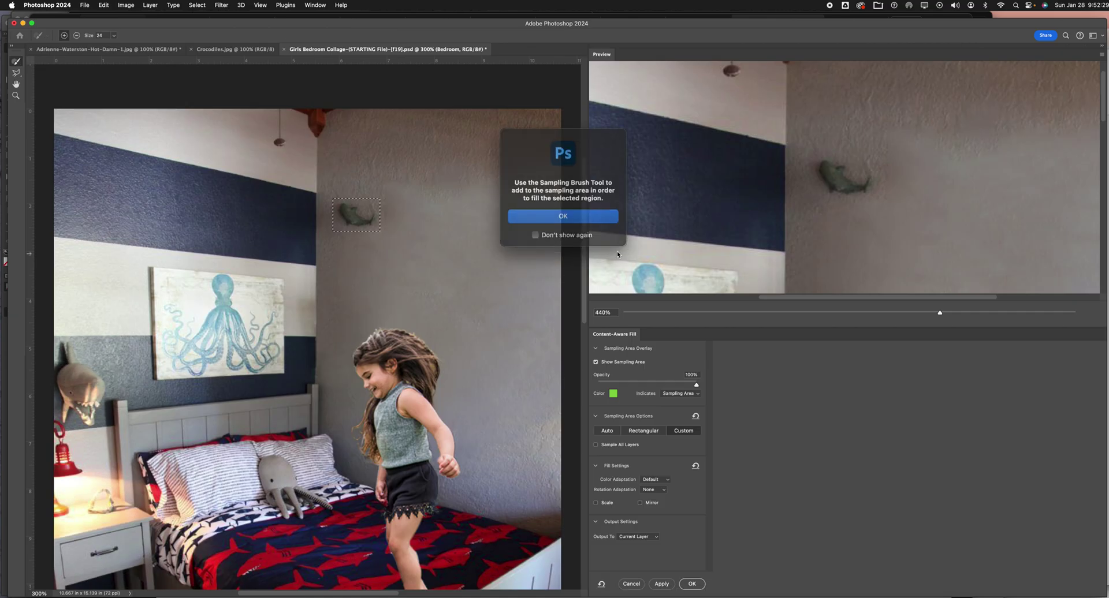
left_click(564, 214)
mouse_move(330, 190)
left_mouse_down()
mouse_move(400, 195)
mouse_move(329, 188)
mouse_move(392, 189)
mouse_move(332, 191)
mouse_move(332, 247)
mouse_move(325, 192)
mouse_move(329, 253)
mouse_move(335, 239)
mouse_move(397, 234)
mouse_move(335, 248)
mouse_move(417, 247)
mouse_move(338, 258)
mouse_move(444, 257)
mouse_move(421, 209)
mouse_move(421, 257)
mouse_move(392, 192)
mouse_move(388, 232)
mouse_move(385, 190)
mouse_move(395, 193)
mouse_move(336, 181)
mouse_move(417, 178)
mouse_move(416, 161)
mouse_move(442, 227)
mouse_move(434, 242)
mouse_move(434, 191)
mouse_move(408, 176)
mouse_move(328, 175)
mouse_move(330, 274)
mouse_move(449, 263)
left_mouse_up()
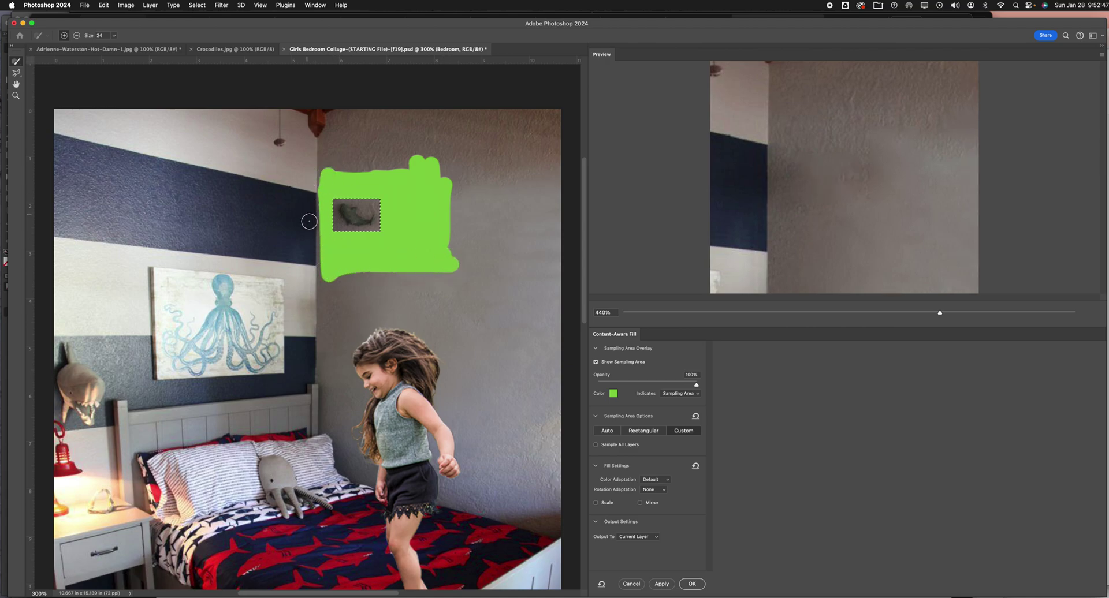
mouse_move(310, 207)
left_mouse_down()
mouse_move(307, 231)
mouse_move(311, 221)
left_mouse_up()
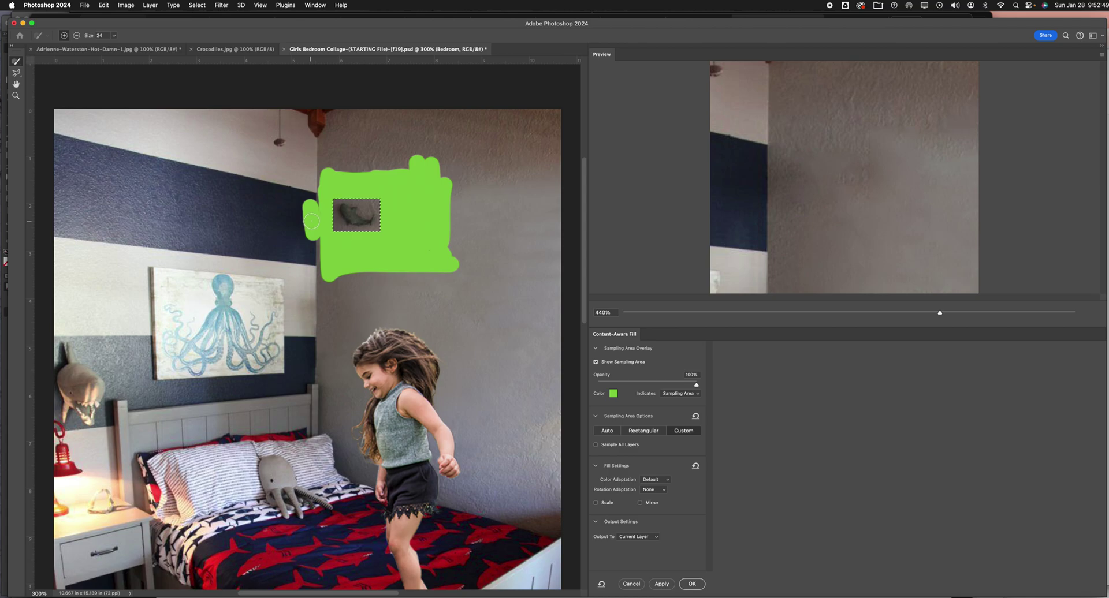
key("super+z")
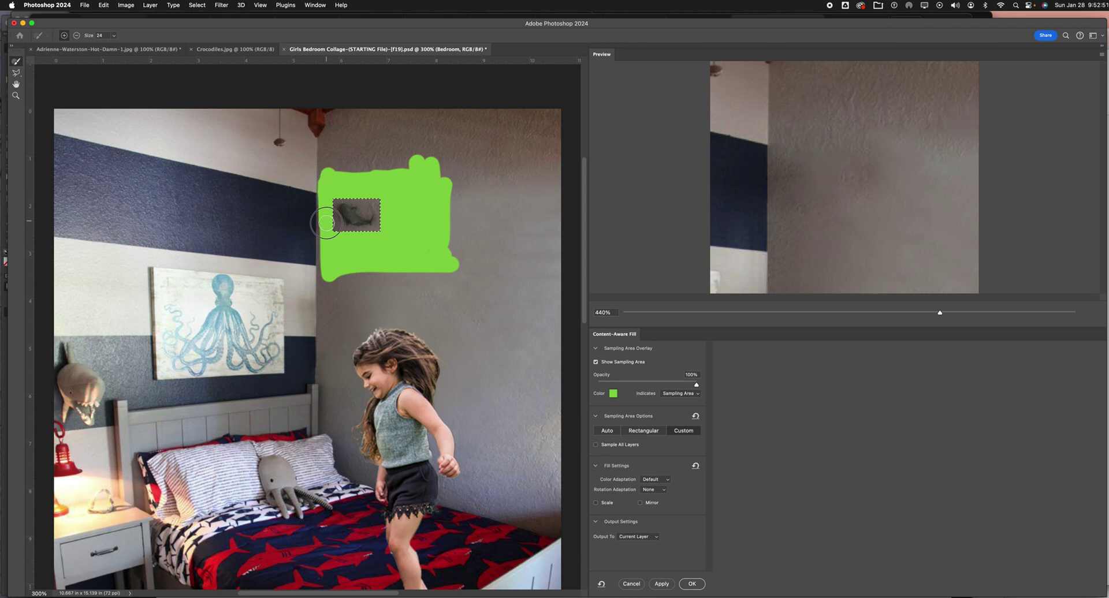
mouse_move(327, 256)
left_mouse_down()
mouse_move(345, 280)
mouse_move(434, 273)
left_mouse_up()
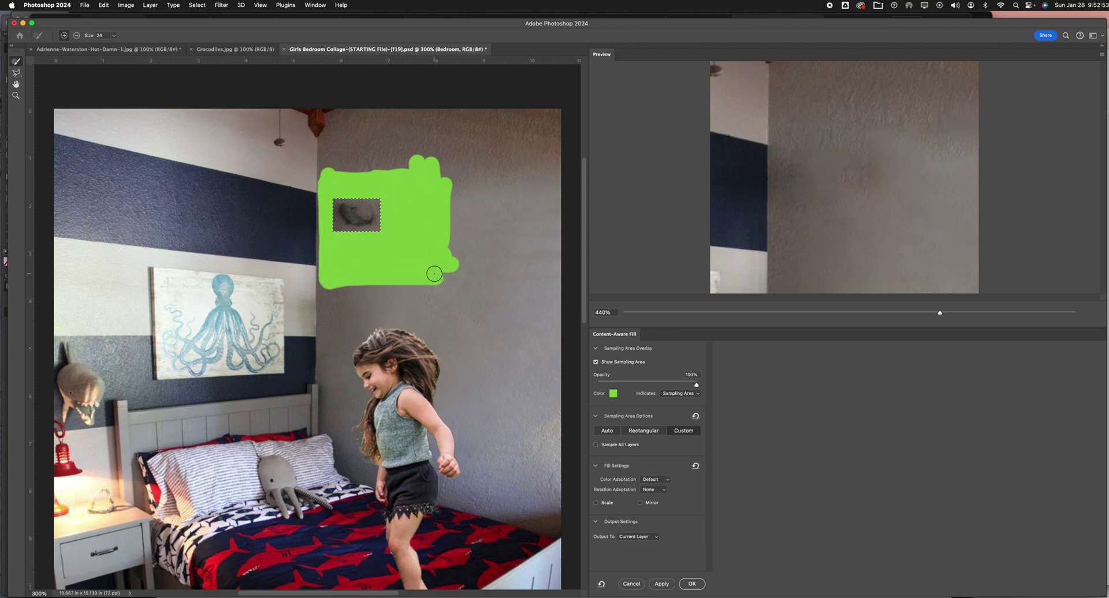
left_click(691, 584)
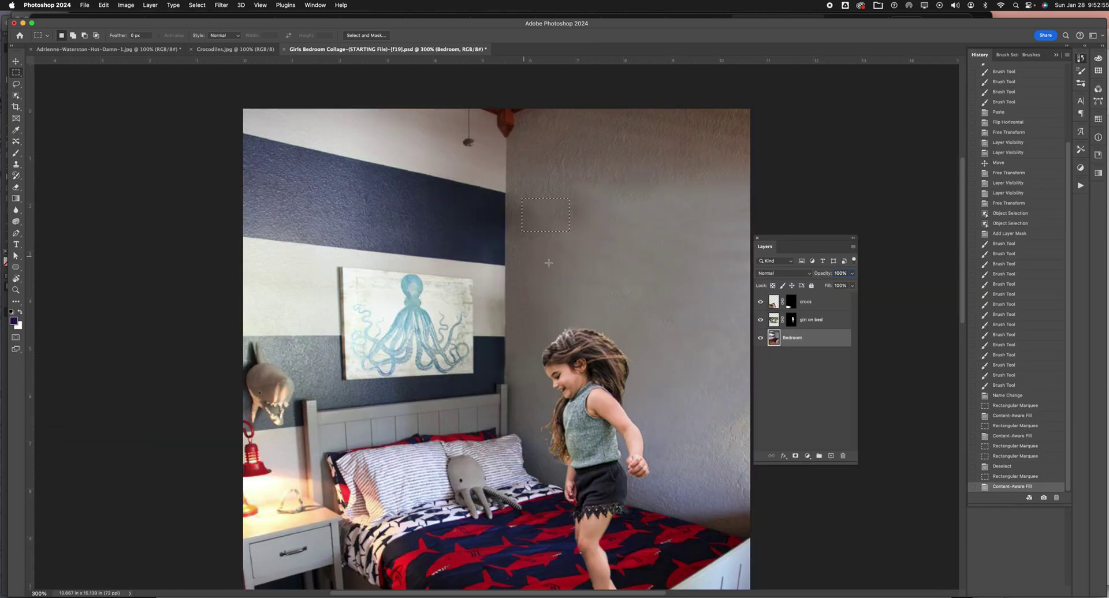
key("super+d")
Scroll down to show the crocodiles on the carpet and check the View menu's guide options
left_click_drag(586, 320, 571, 263)
scroll(571, 263, "down", 2)
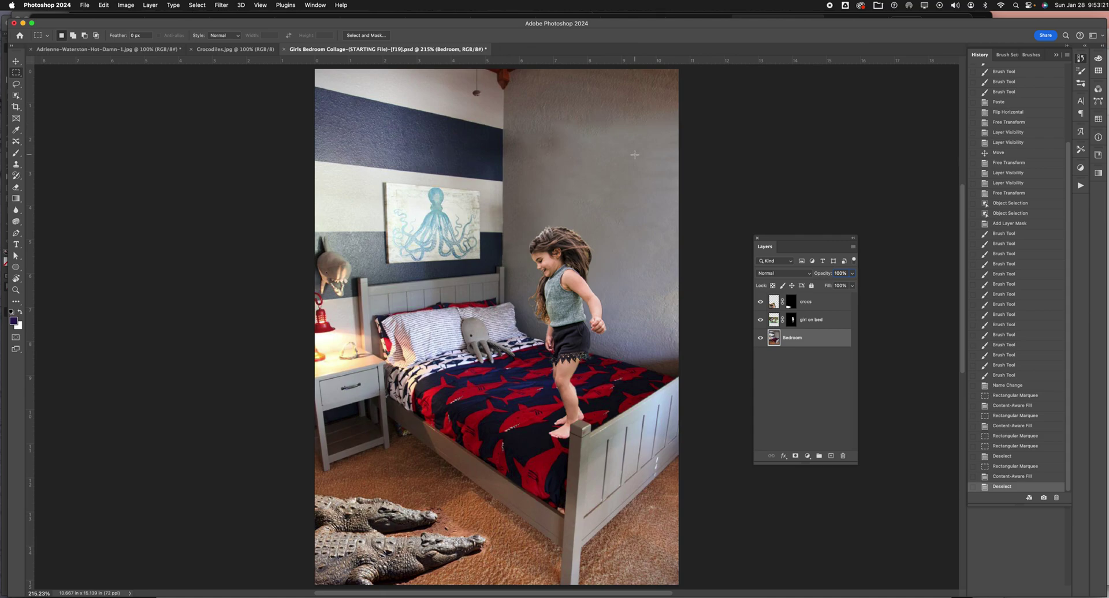
key("super+semicolon")
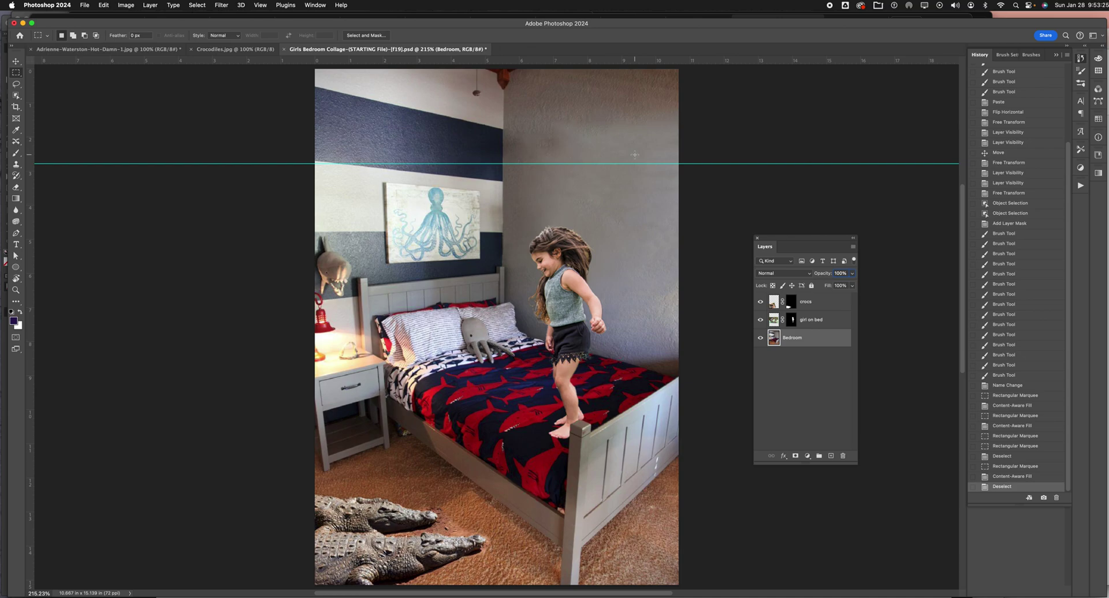
left_click(260, 5)
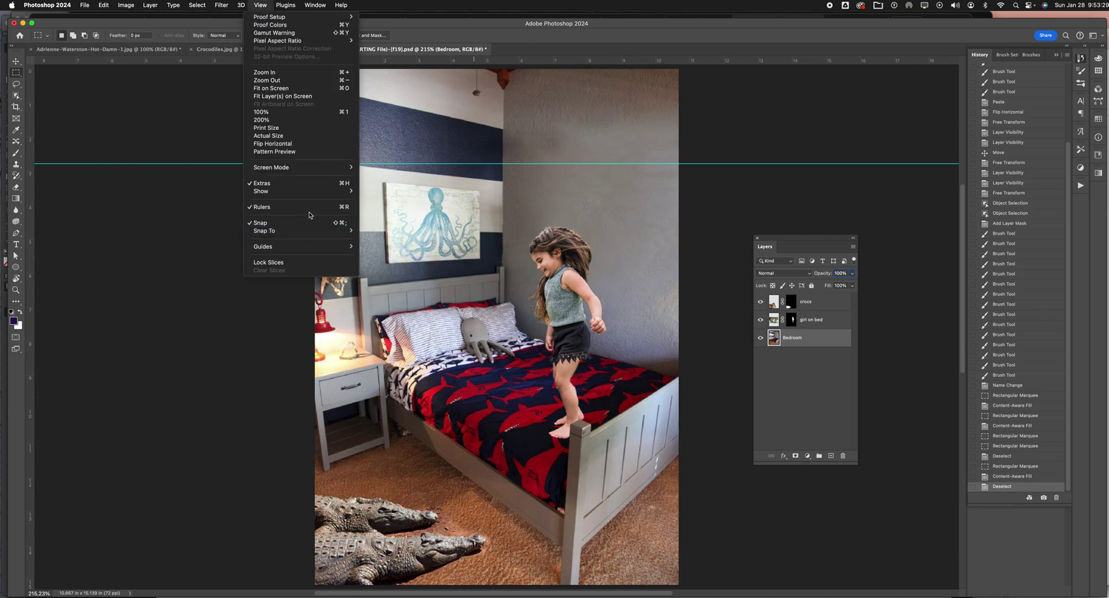
mouse_move(305, 246)
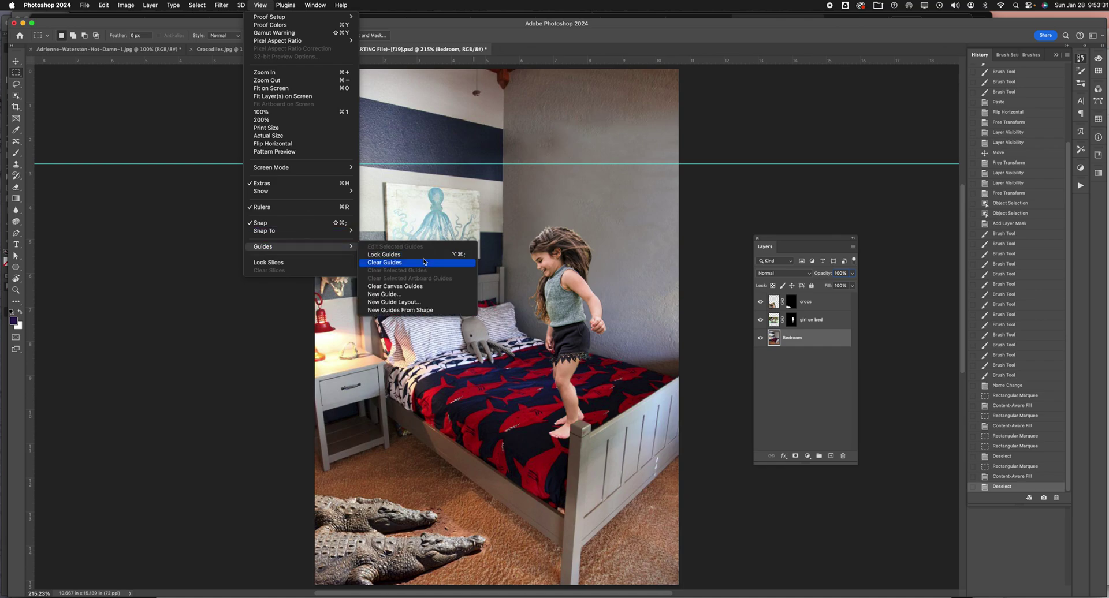
left_click(200, 252)
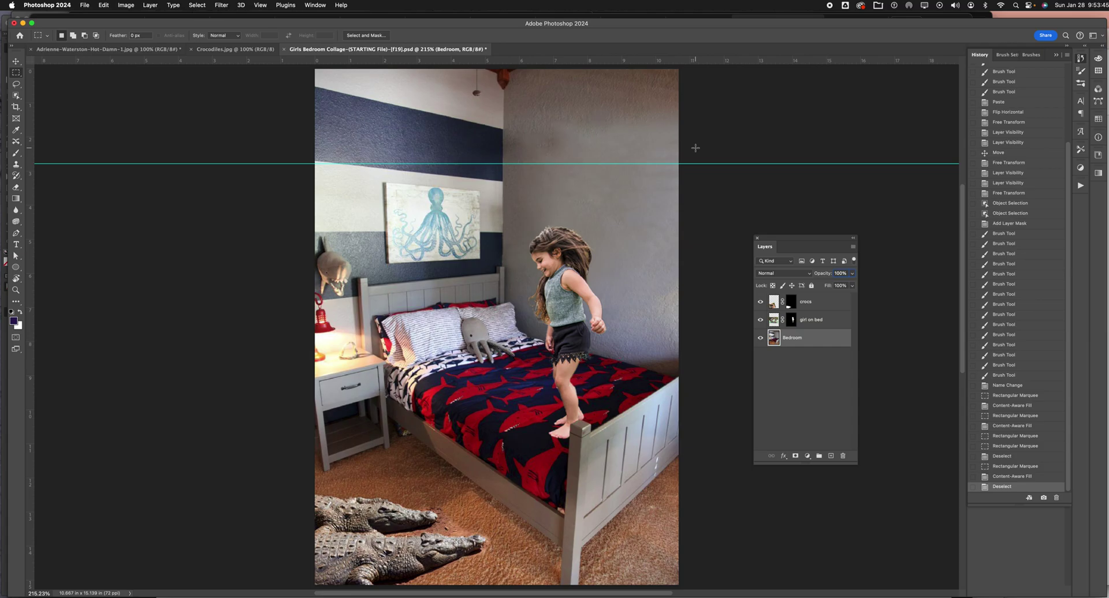
Zoom in to inspect the wall, fit the whole image in the window, then open File
key("super+equal")
left_click_drag(686, 160, 612, 190)
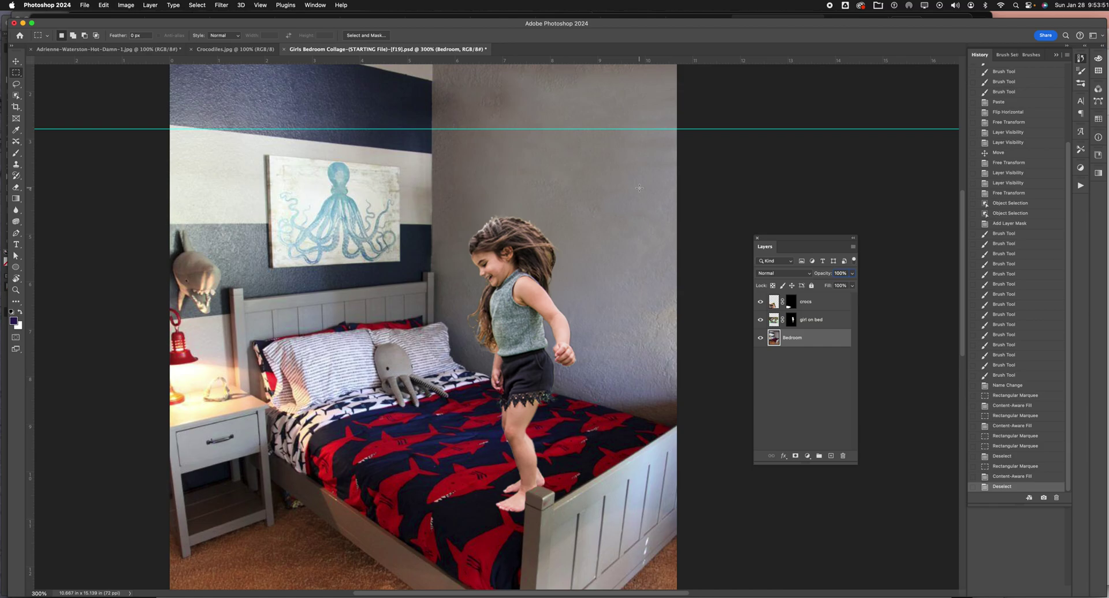
key("super+0")
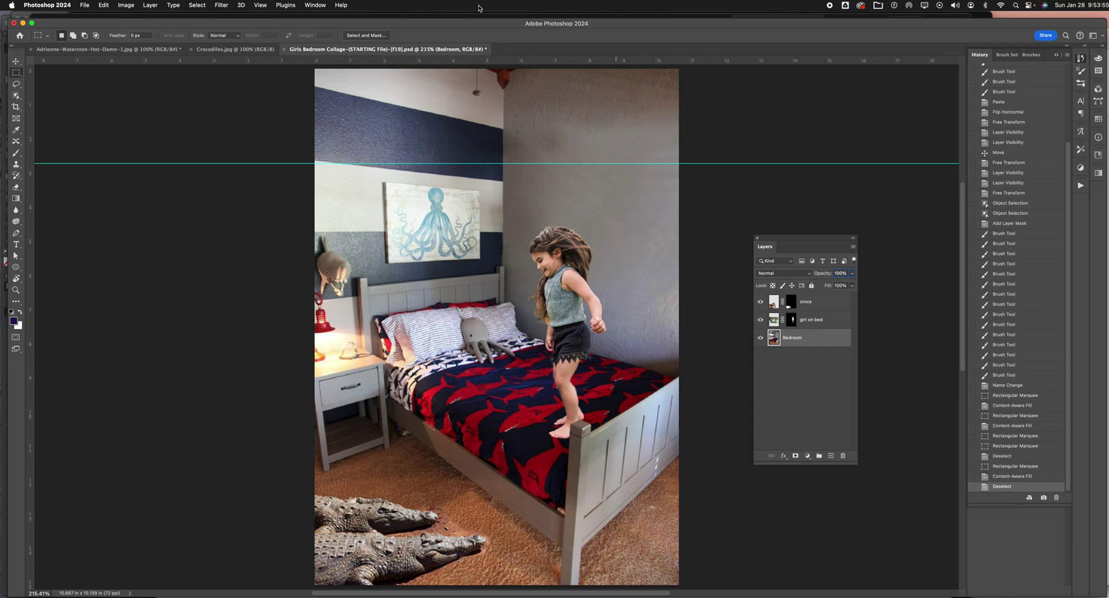
left_click(85, 5)
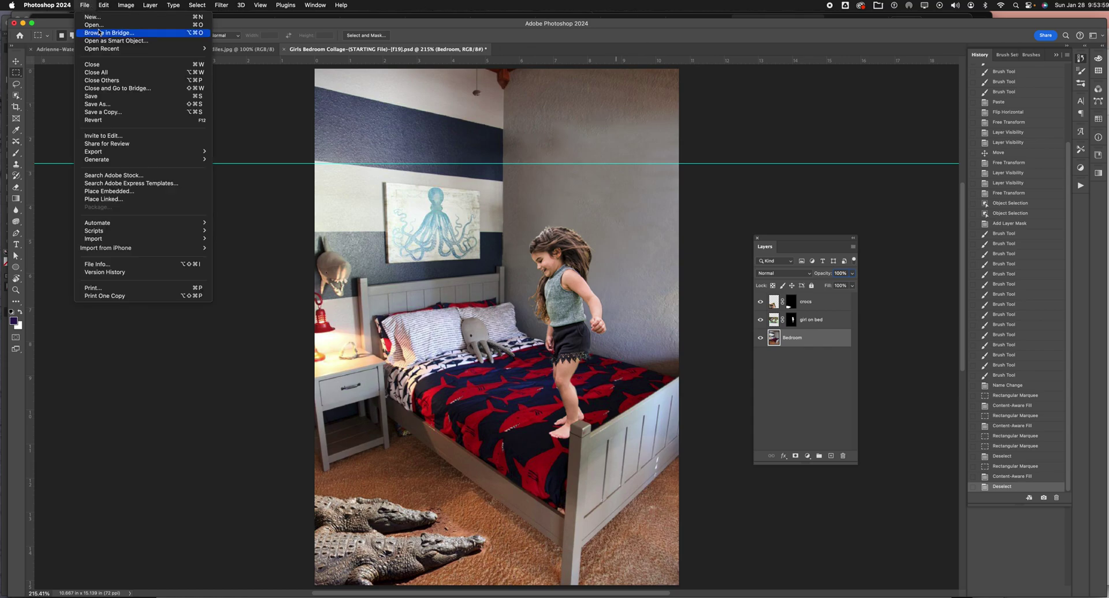
Start Save As with the author's name as the file name, cancel, then call up screen capture
left_click(97, 104)
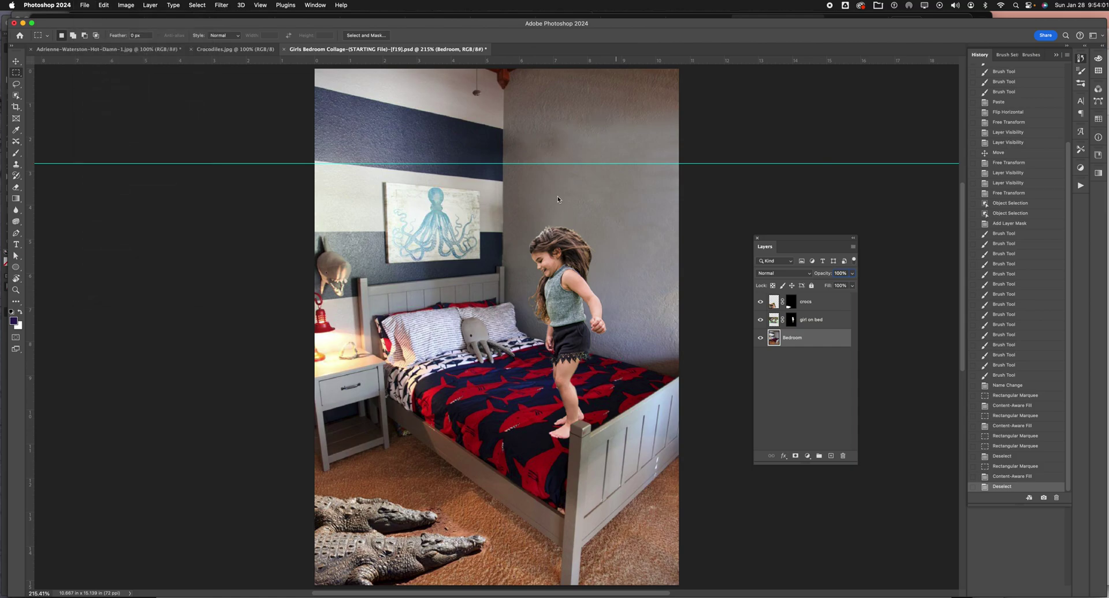
type("Waterston-")
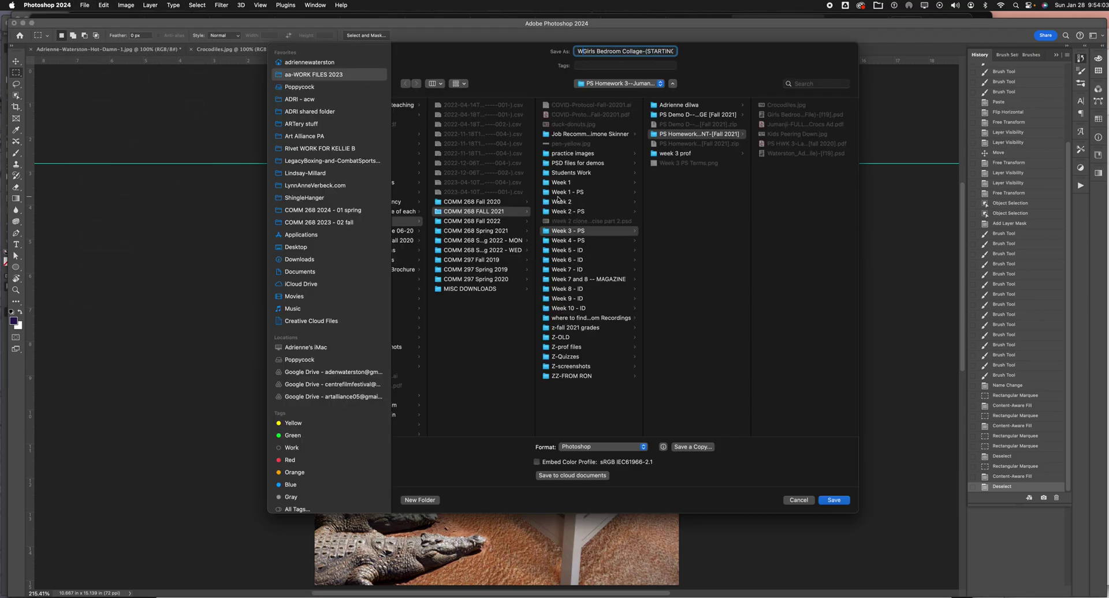
type("Adrienne-Girls Bedroom")
left_click(800, 501)
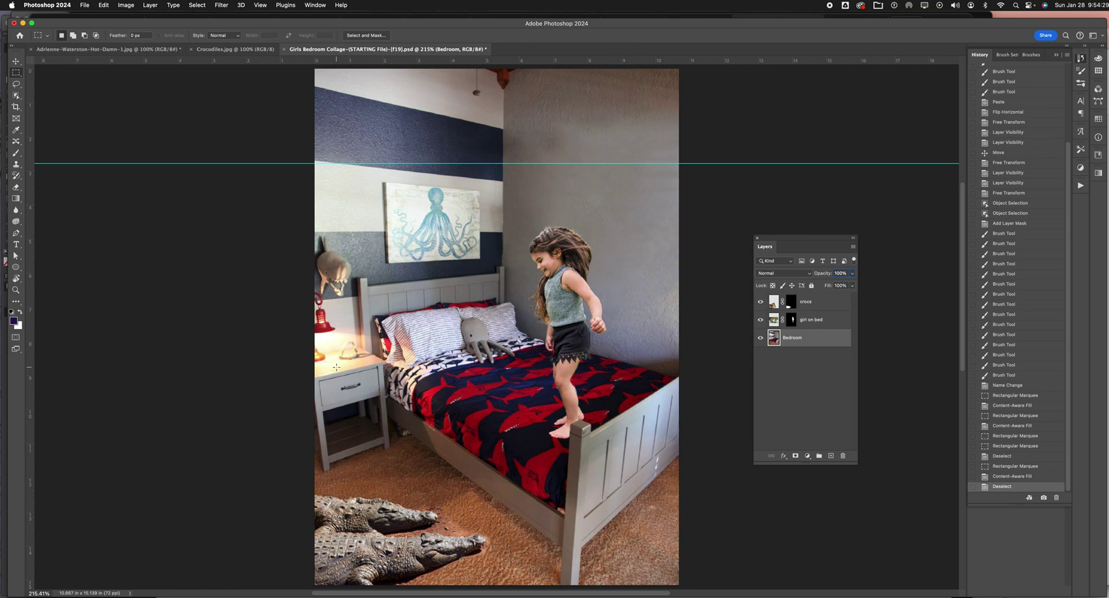
key("super+shift+5")
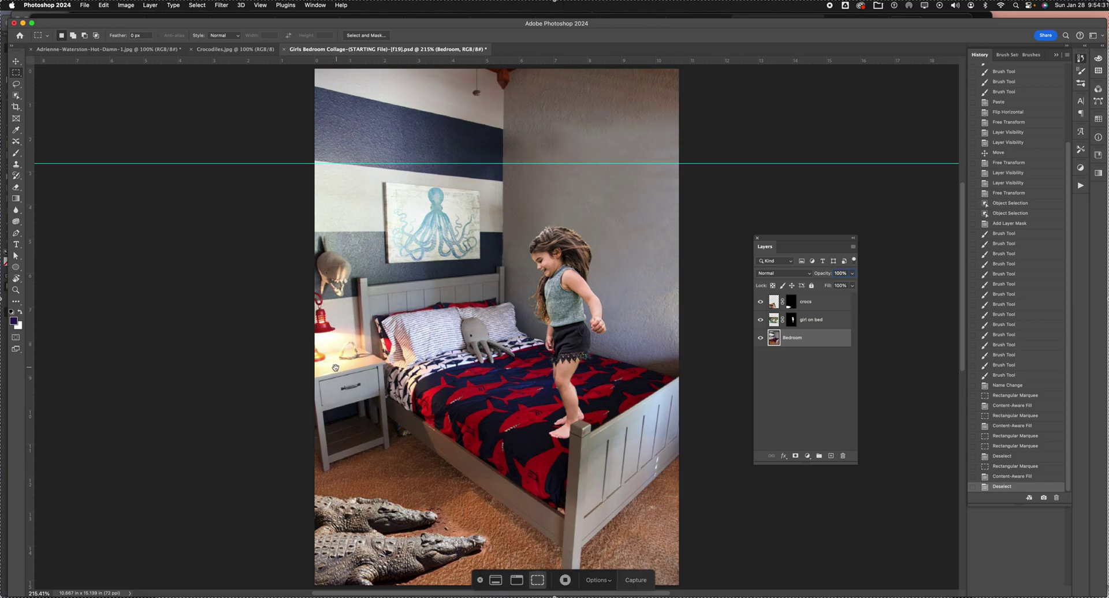